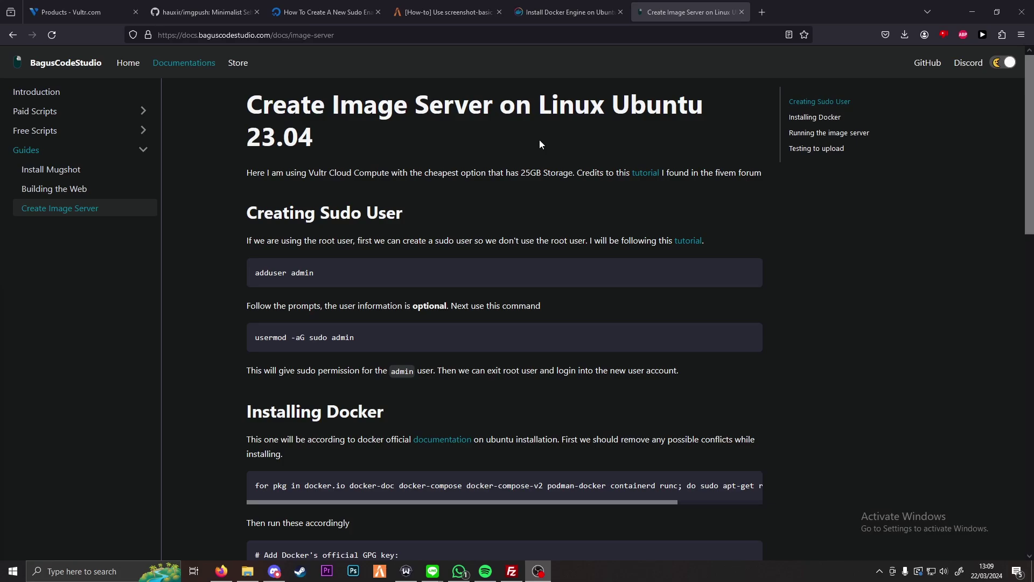
Step: Load fivemanage.com in a new tab, review the image server guide, then show Vultr's Cloud Compute list
click(762, 12)
text(fivem)
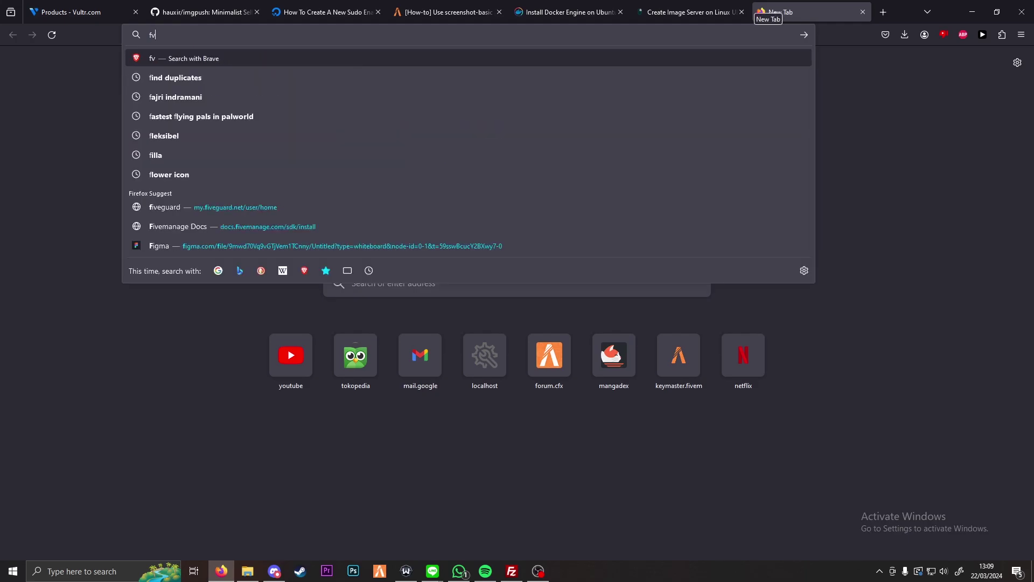
text(anage.com)
key(Return)
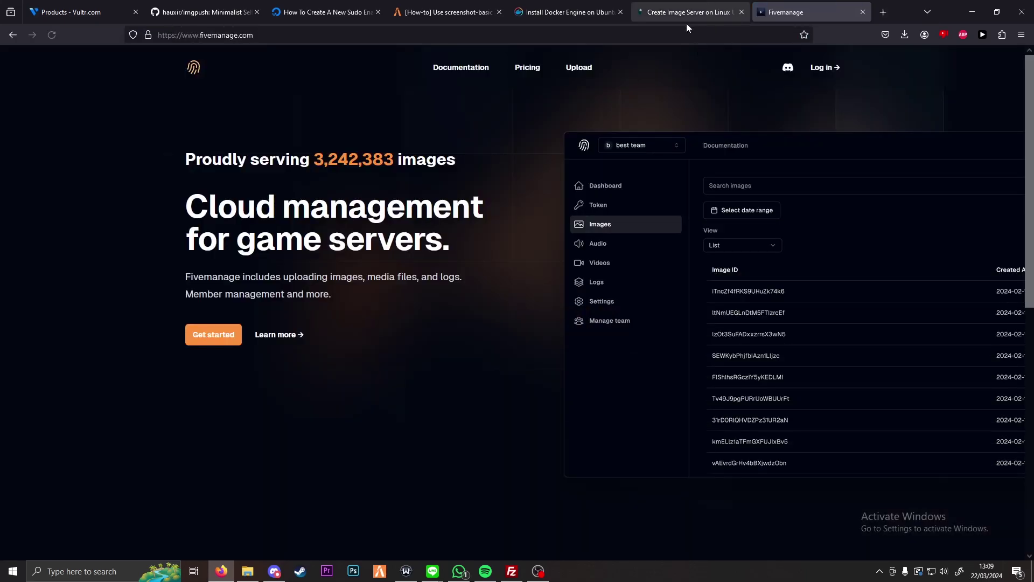
click(690, 12)
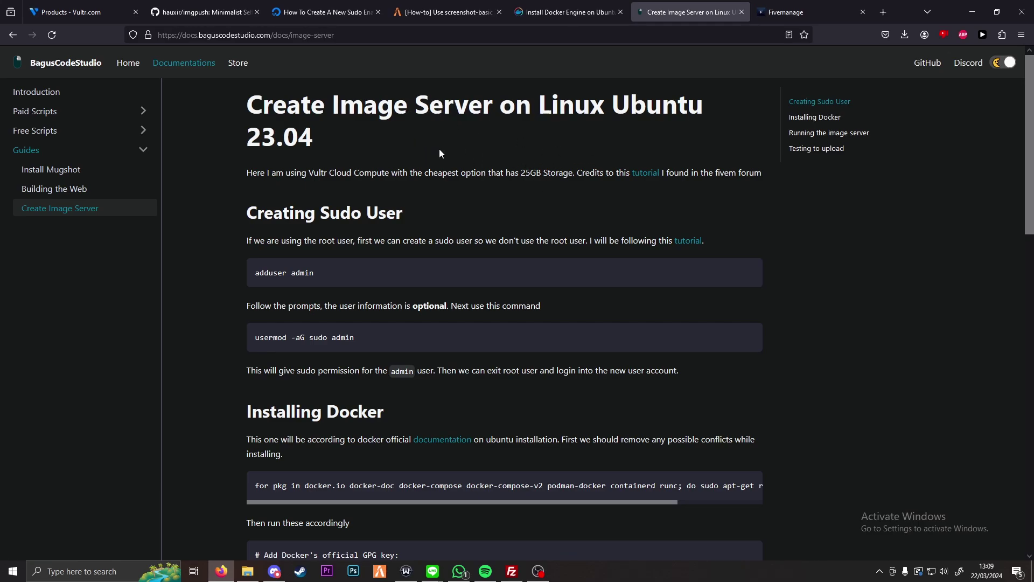
click(73, 12)
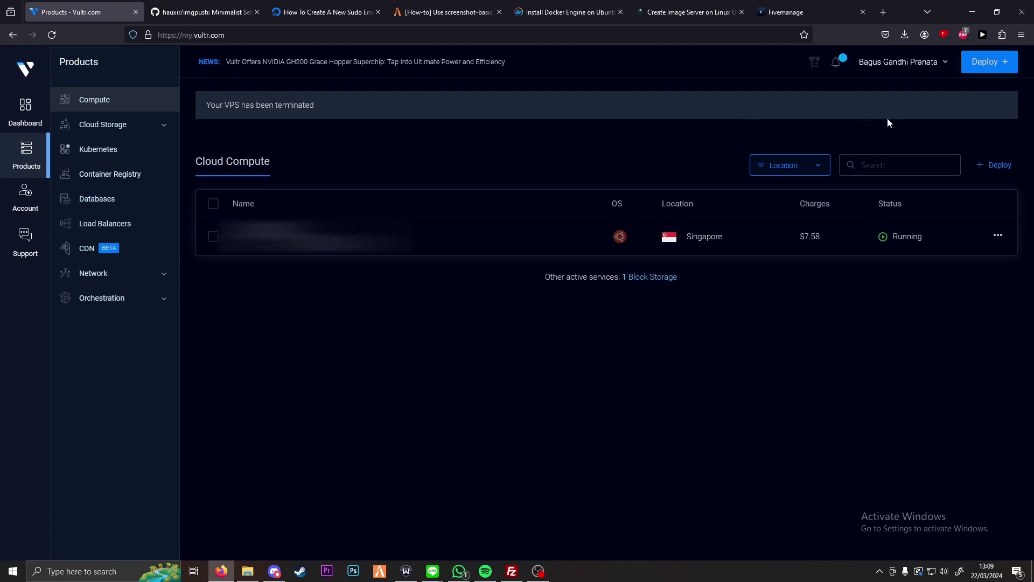
Step: Start a Shared CPU Cloud Compute deployment in Singapore with Ubuntu 23.10 x64, checking the guide's required version
click(986, 62)
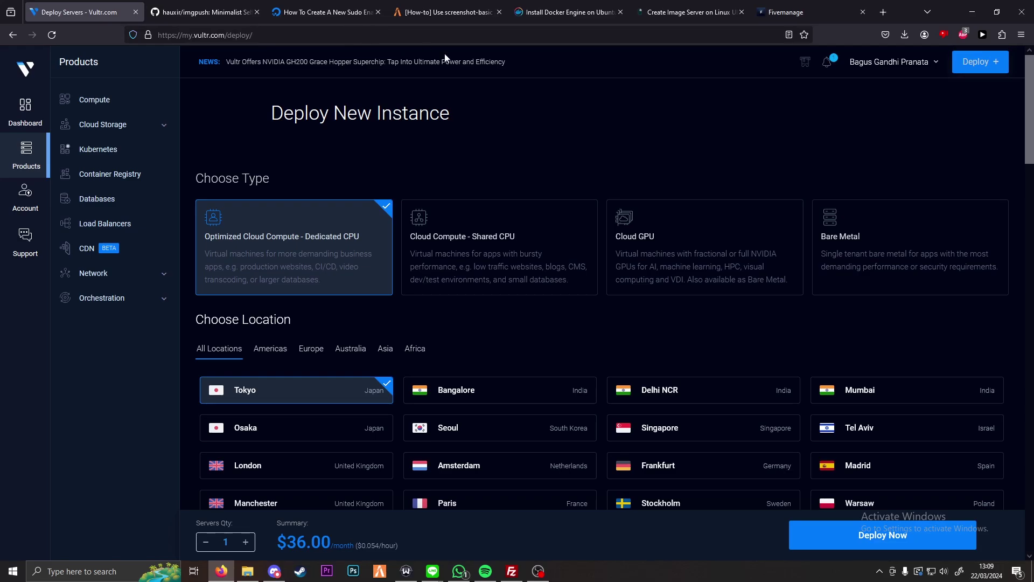
click(501, 236)
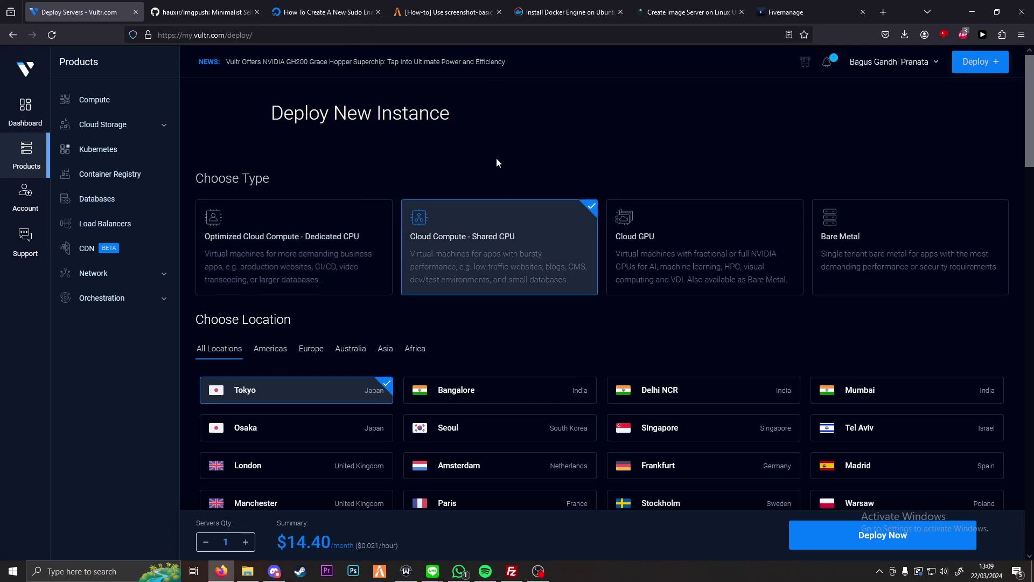
scroll(590, 224, down, 1)
click(674, 372)
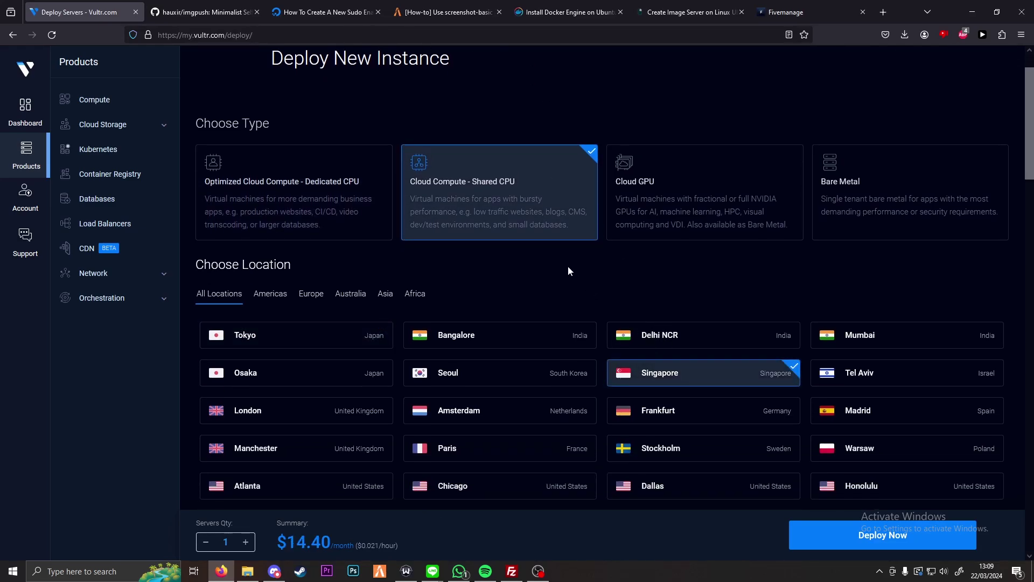
scroll(567, 267, down, 5)
scroll(568, 267, down, 4)
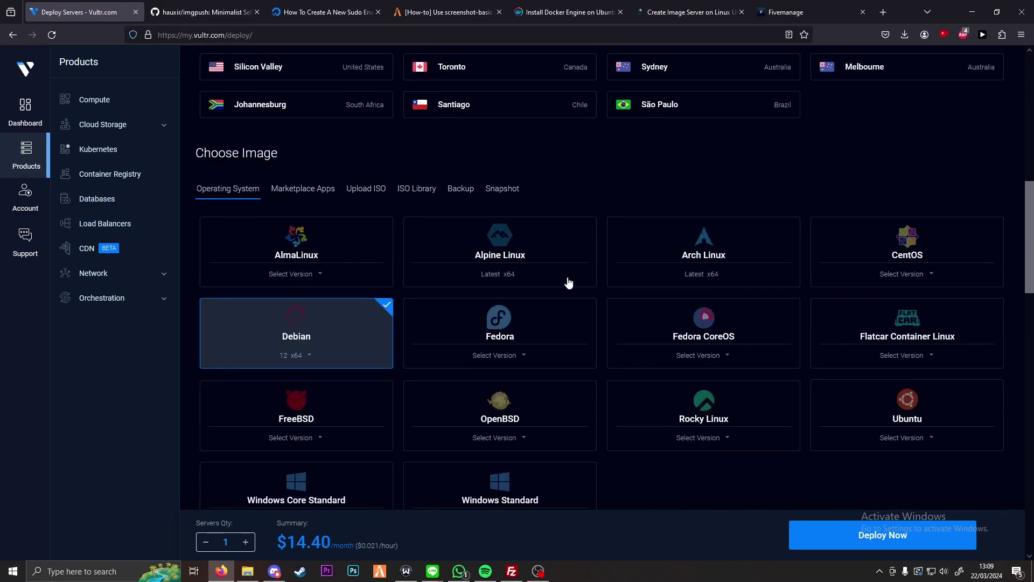
click(916, 440)
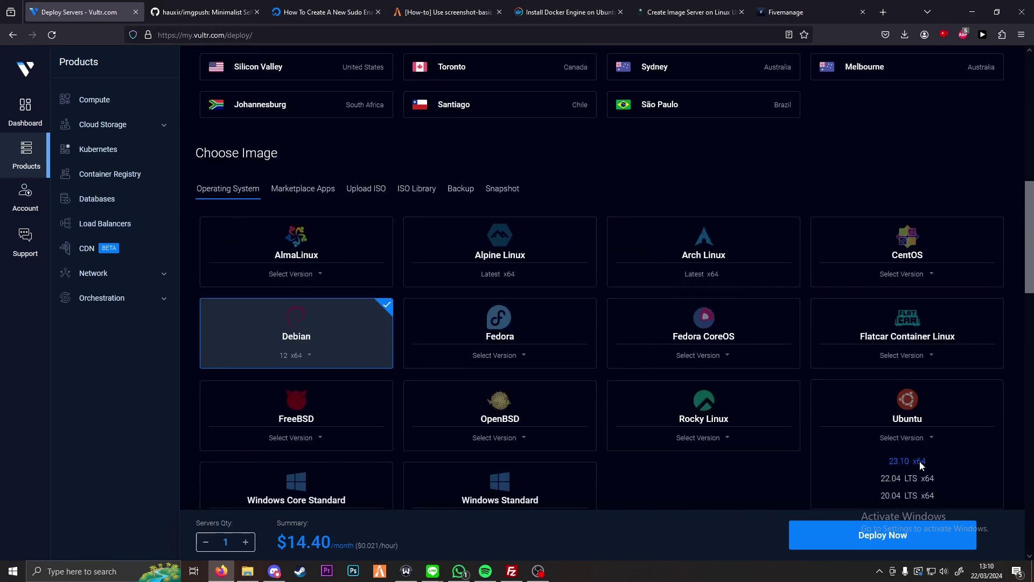
click(894, 459)
key(ctrl+shift+Tab)
key(ctrl+shift+Tab)
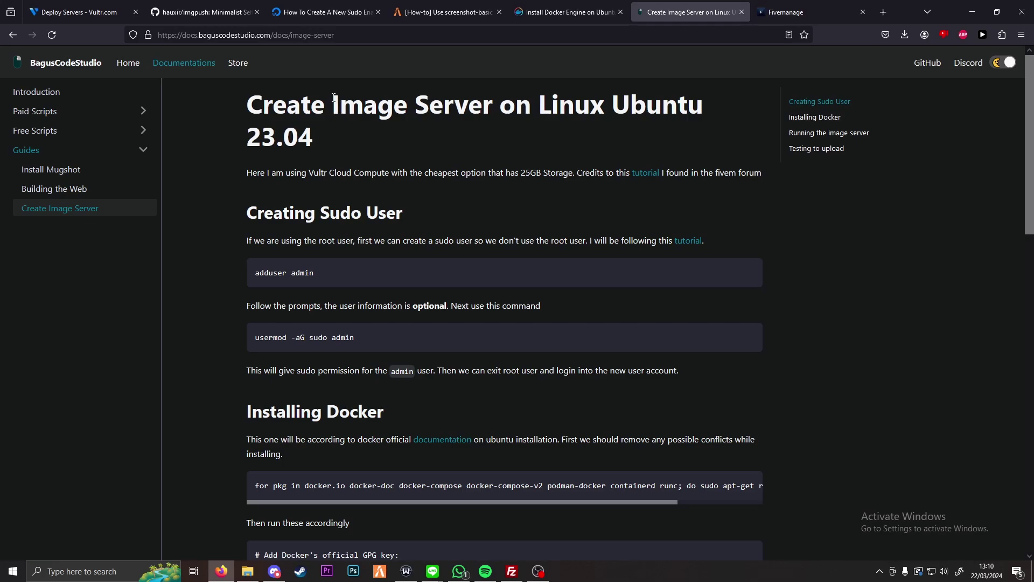
click(110, 8)
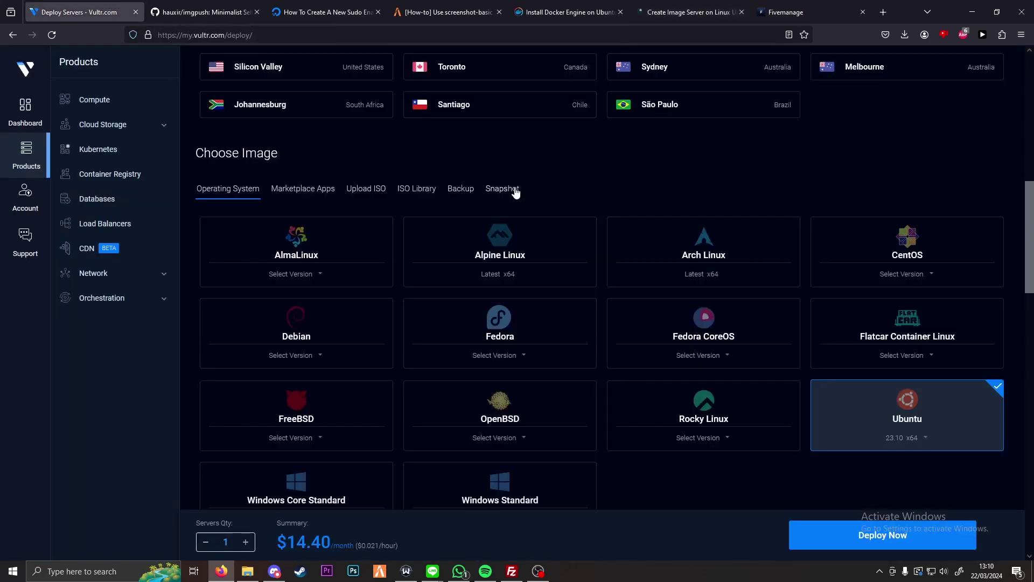
Step: Choose the 25 GB SSD Regular Cloud Compute plan, declining the NVMe upgrade, and scroll to the hostname field
scroll(520, 196, down, 5)
scroll(521, 196, down, 2)
click(338, 319)
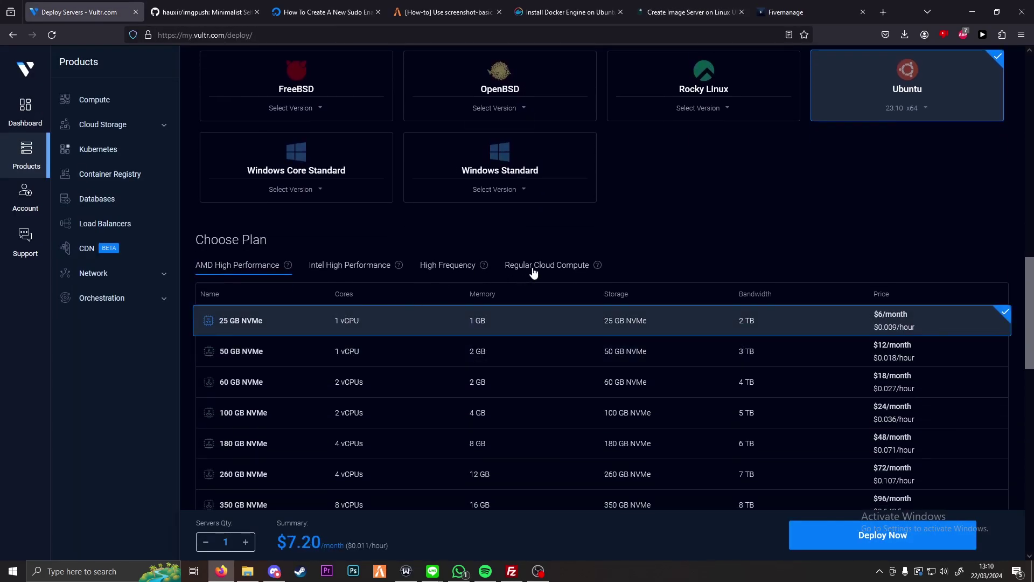
click(545, 264)
click(253, 320)
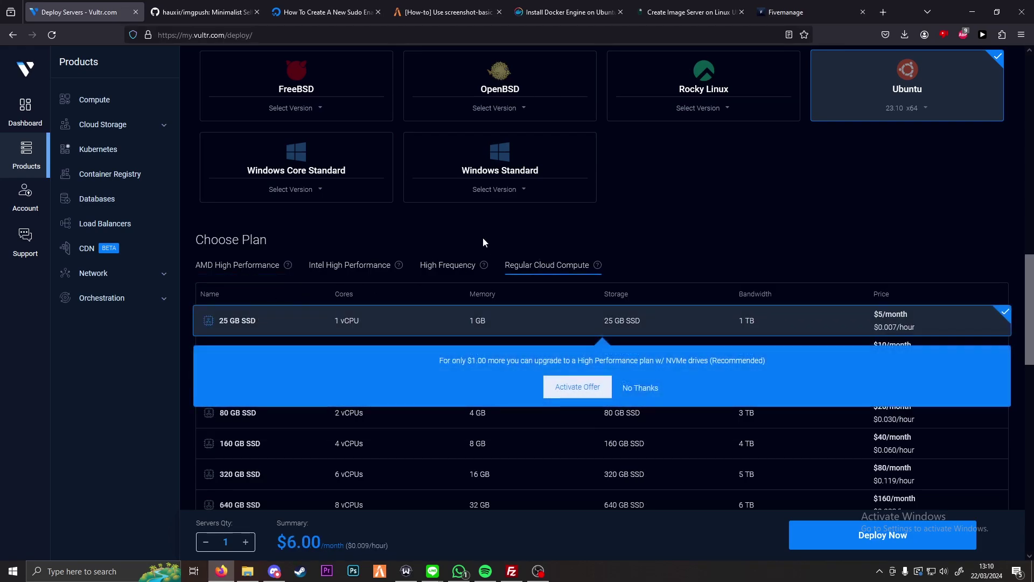
click(641, 388)
scroll(662, 261, down, 4)
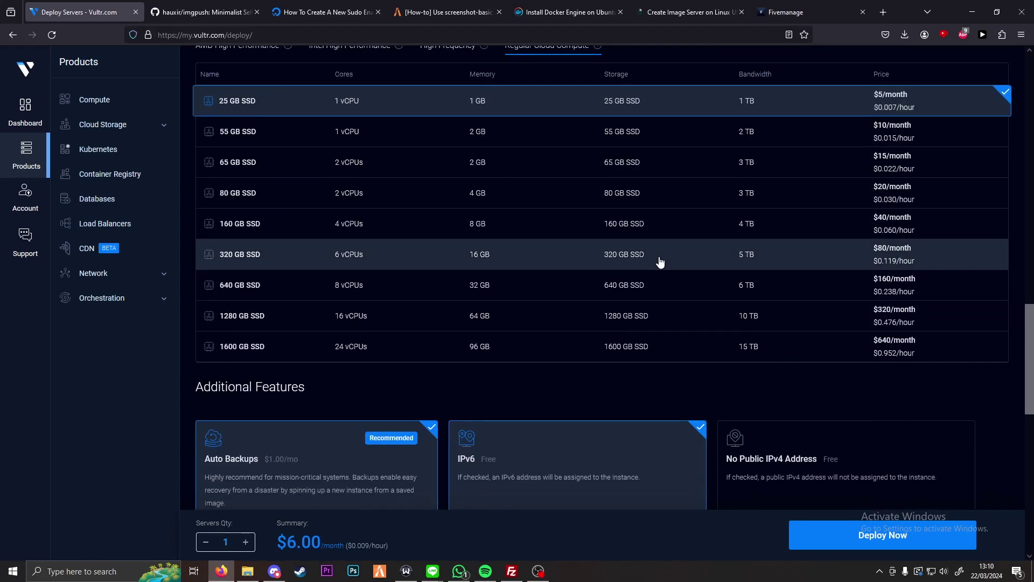
scroll(614, 266, down, 3)
scroll(593, 218, up, 3)
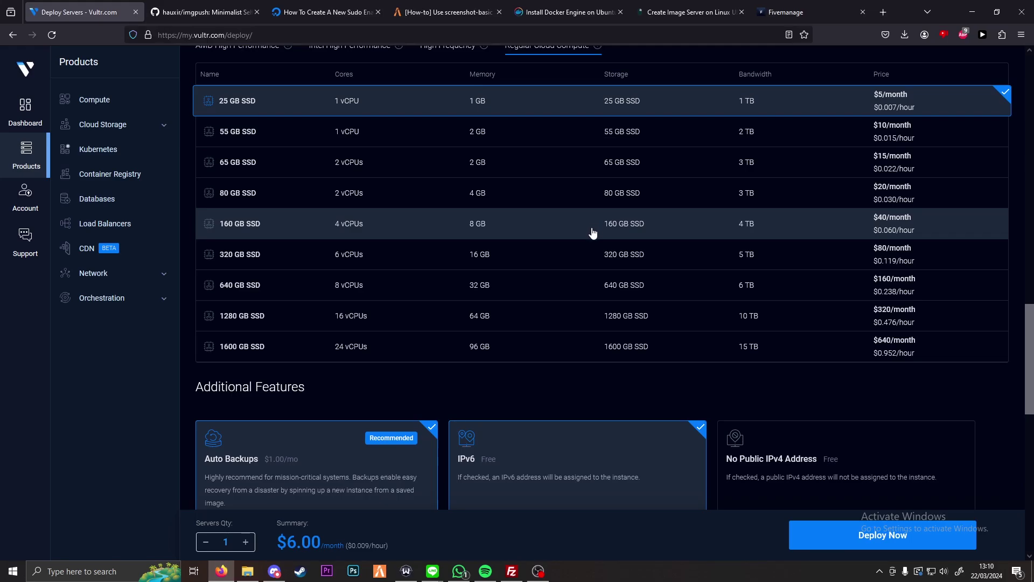
scroll(493, 292, down, 3)
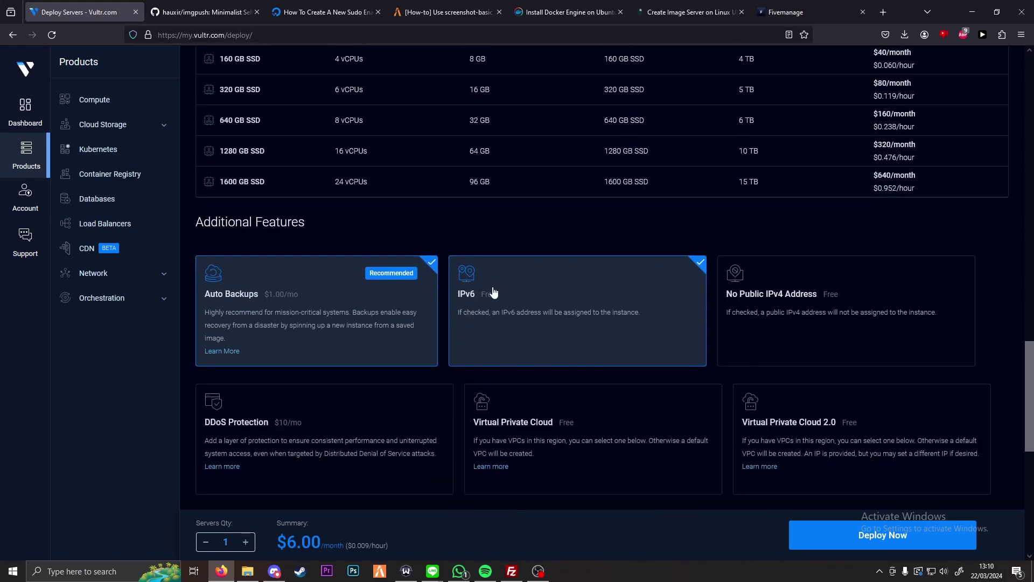
scroll(493, 291, down, 2)
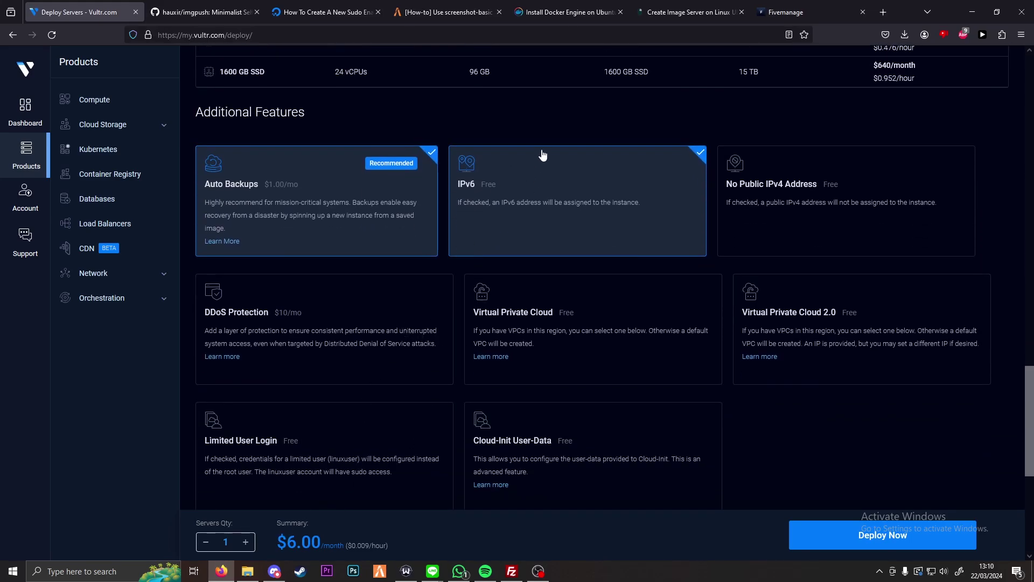
scroll(525, 165, down, 3)
scroll(531, 259, down, 3)
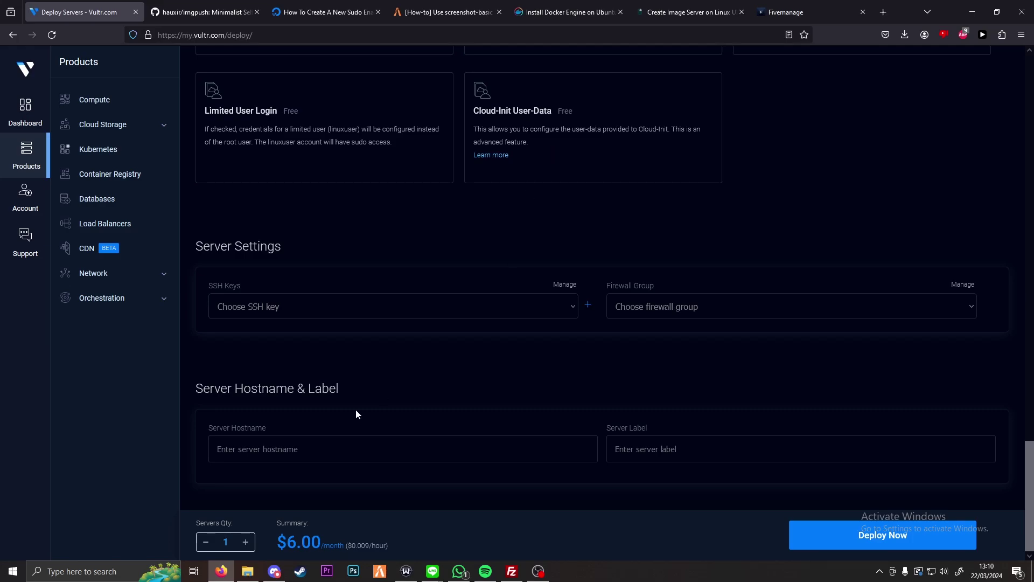
Step: Deploy the server with hostname ImageServerGuide and open its overview showing IP, root login and specs
click(316, 452)
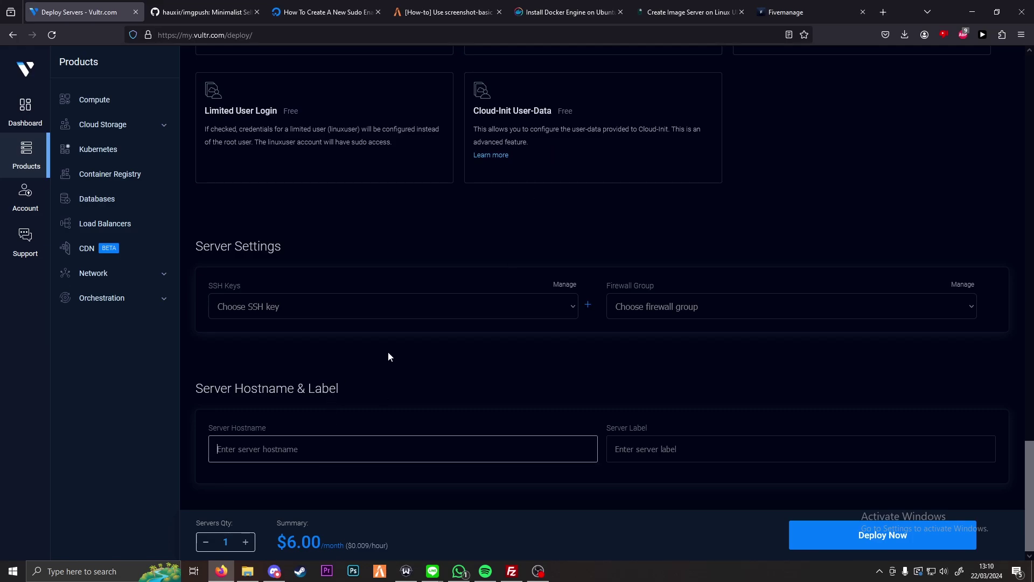
text(ImageServe)
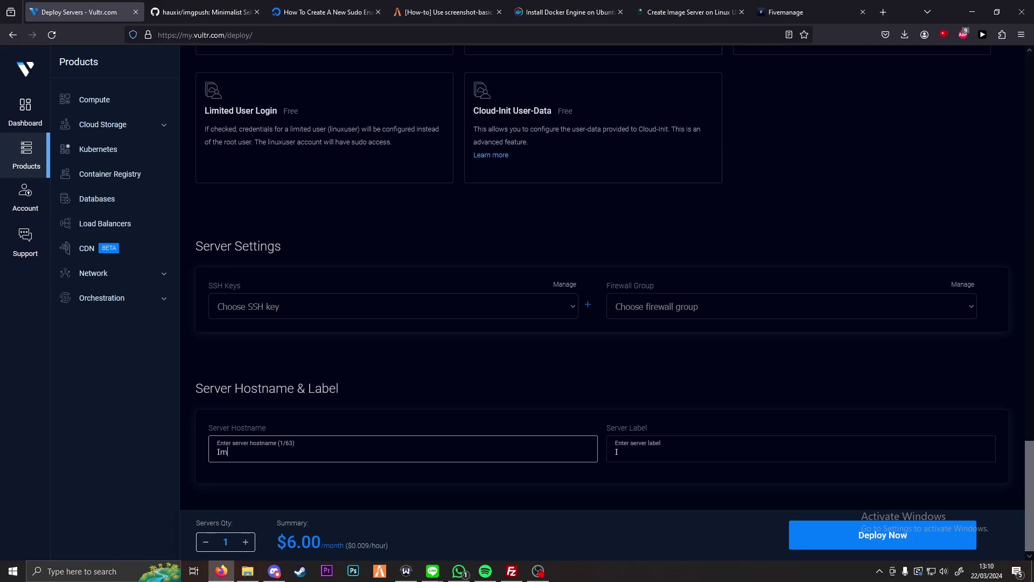
text(rGuide)
click(883, 535)
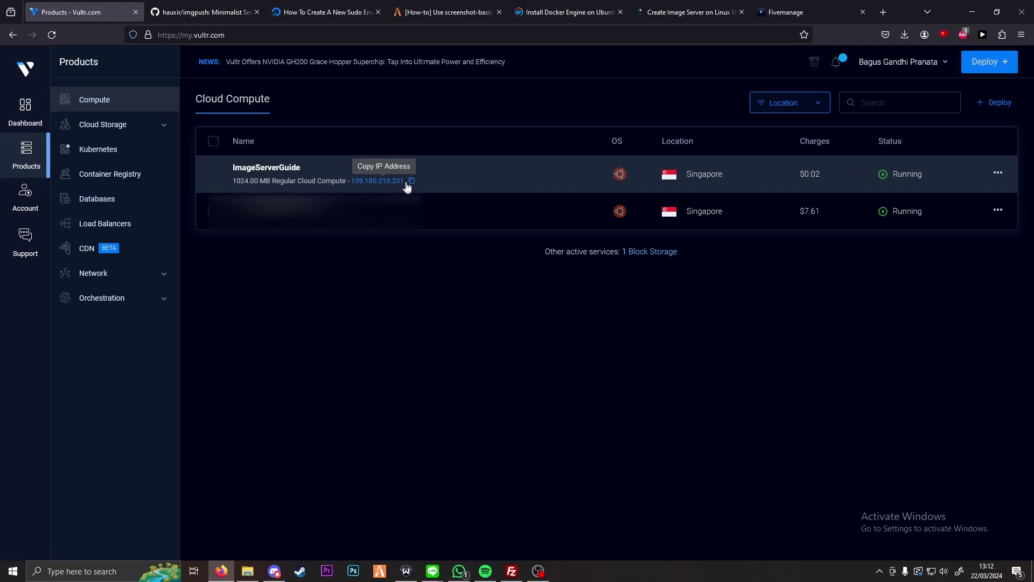
click(295, 172)
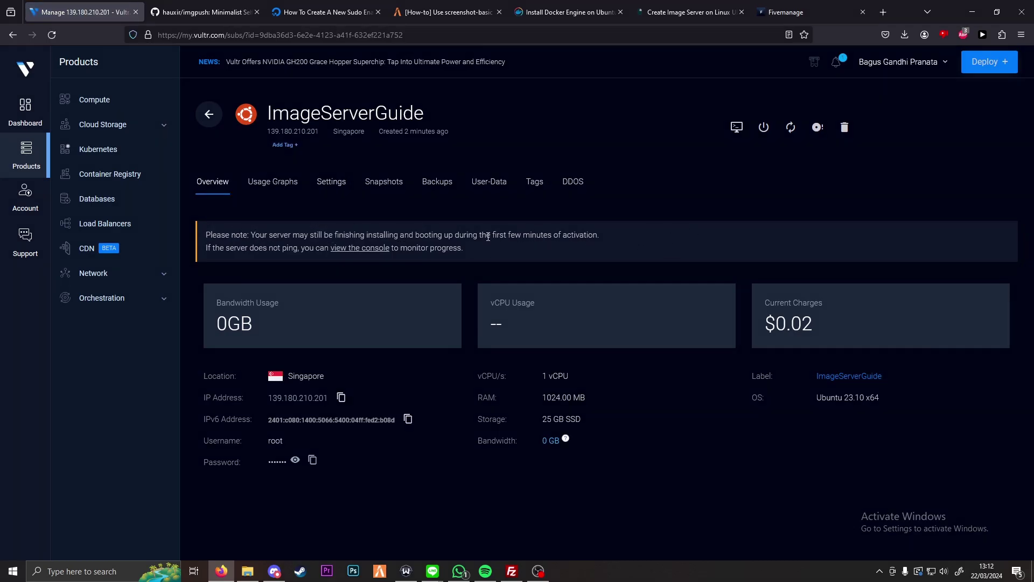
click(81, 571)
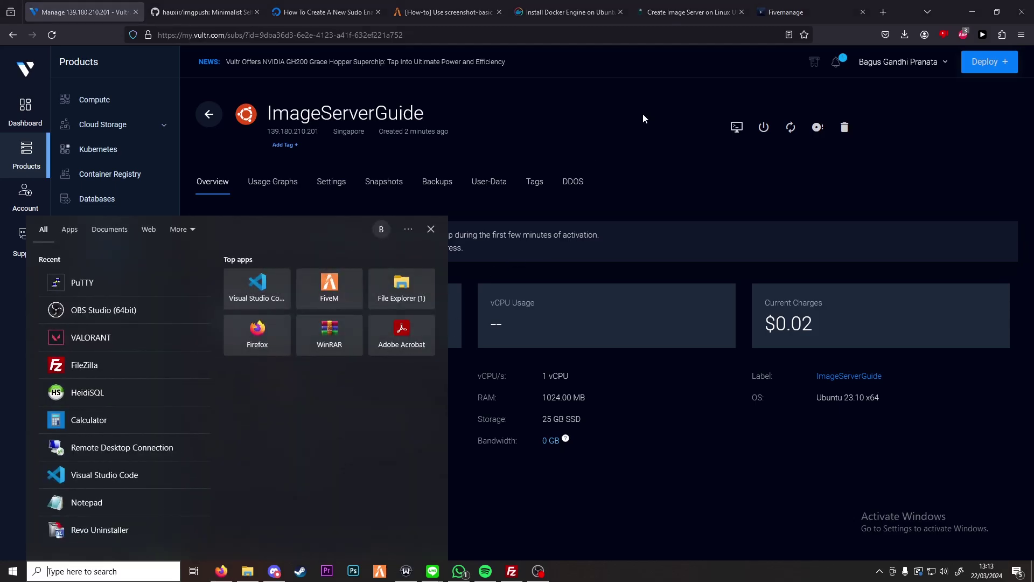
Step: SSH into the server's IP with PuTTY, accept the host key and log in as root with the copied password
text(putty)
key(Return)
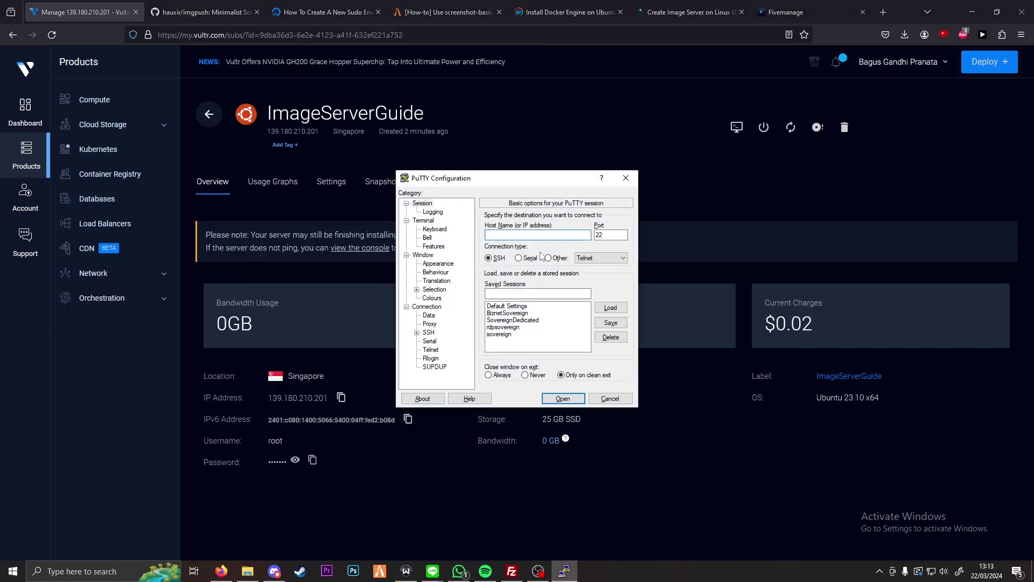
text(139.180.210.201)
click(562, 401)
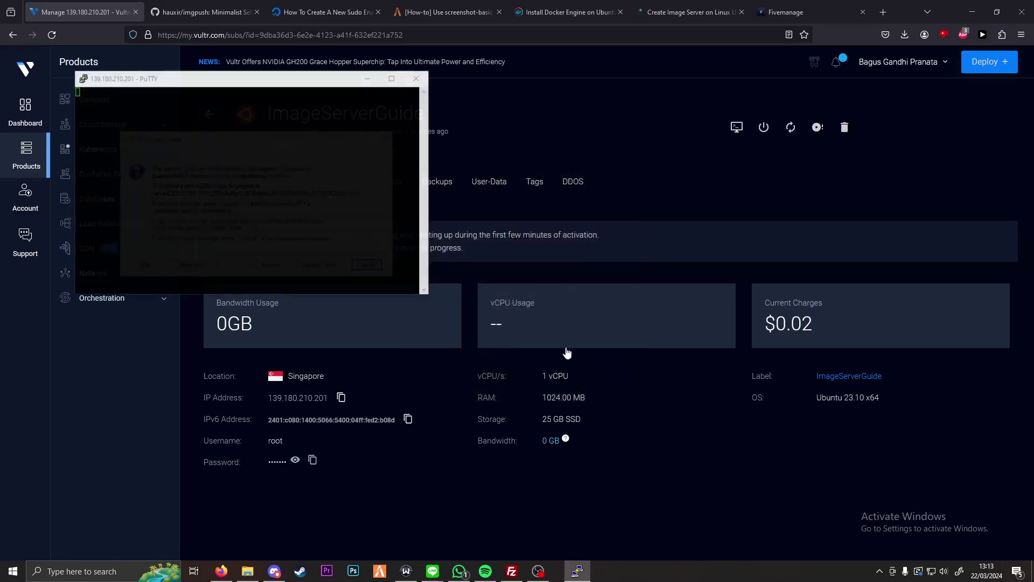
click(269, 266)
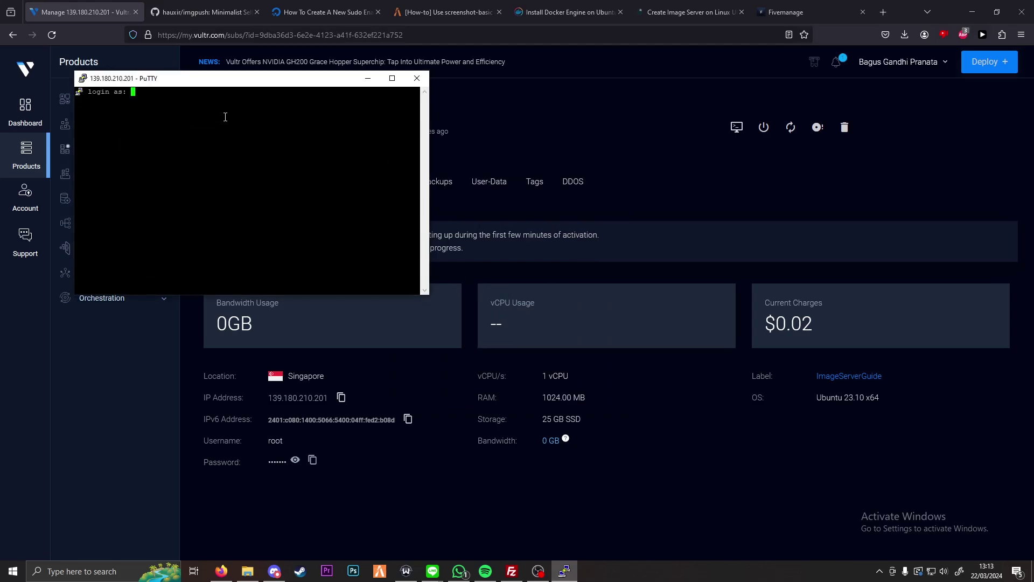
text(root)
click(313, 459)
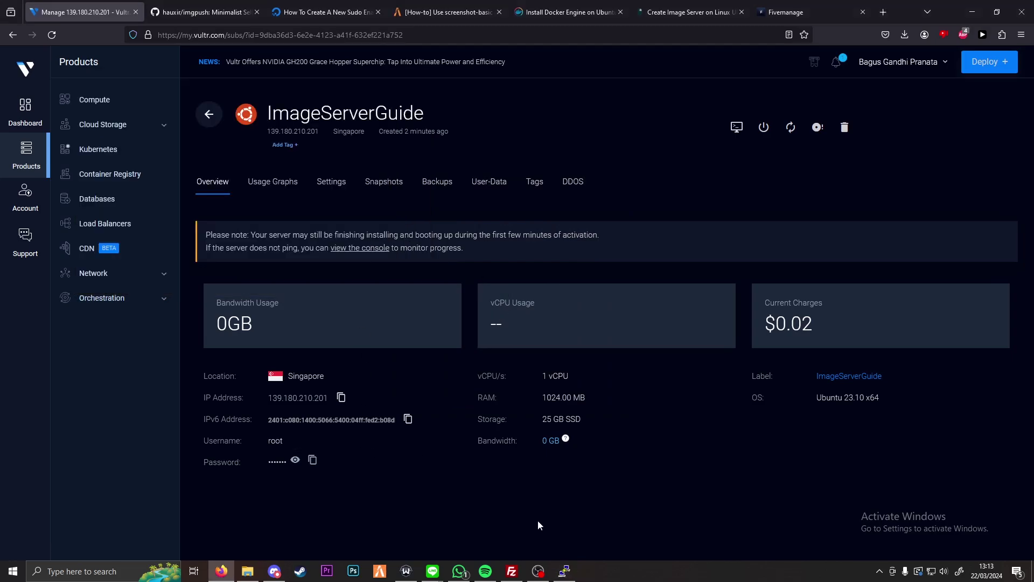
click(564, 571)
key(Return)
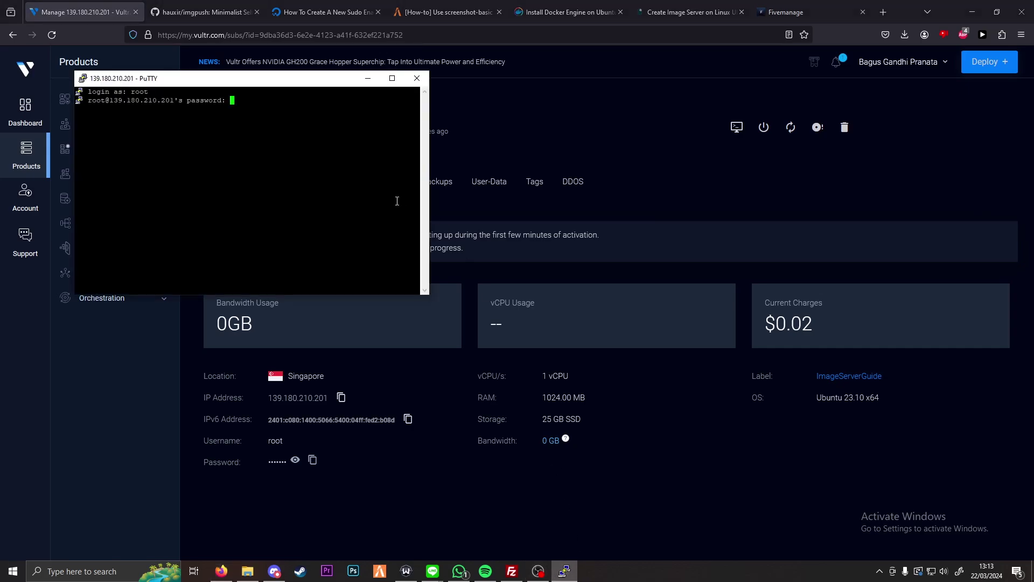
right_click(397, 201)
key(Return)
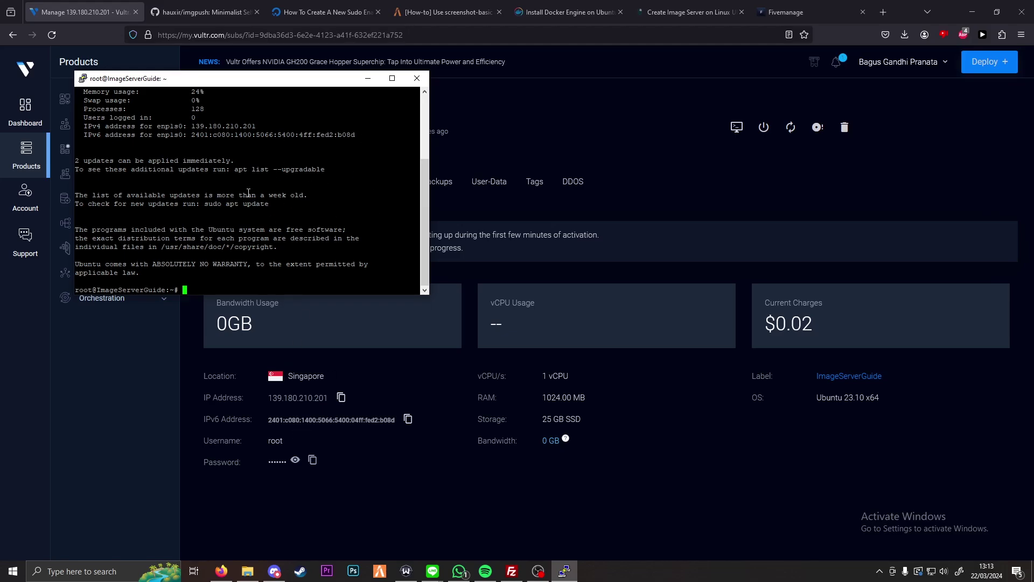
Step: Paste and erase the root password at the prompt, then return to the Create Image Server guide
drag(210, 80, 270, 188)
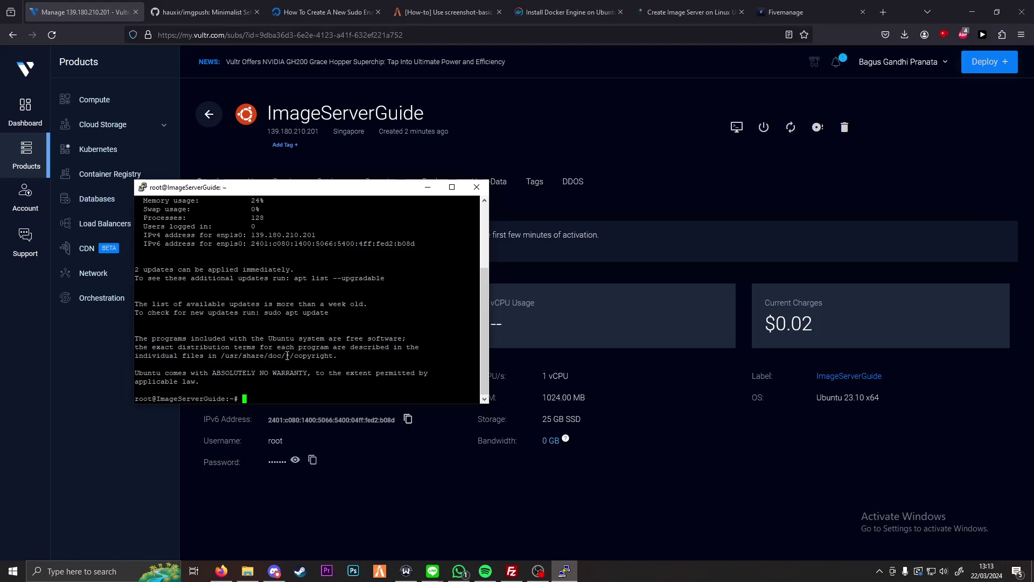
click(312, 459)
right_click(323, 393)
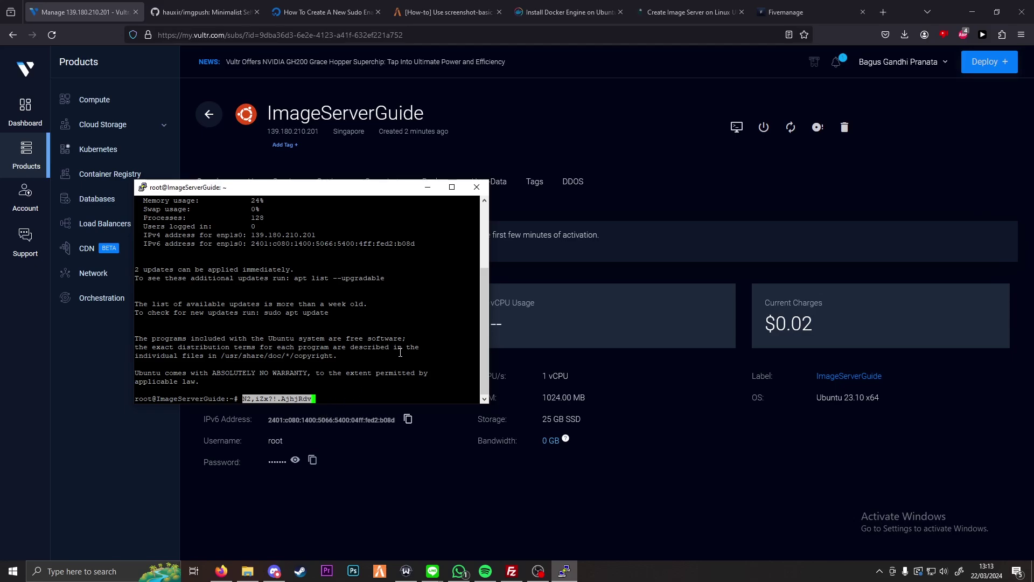
key(BackSpace)
key(BackSpace)
key(BackSpace)
key(BackSpace)
key(BackSpace)
key(BackSpace)
key(BackSpace)
key(BackSpace)
key(BackSpace)
key(BackSpace)
key(BackSpace)
key(BackSpace)
key(BackSpace)
key(BackSpace)
key(BackSpace)
key(BackSpace)
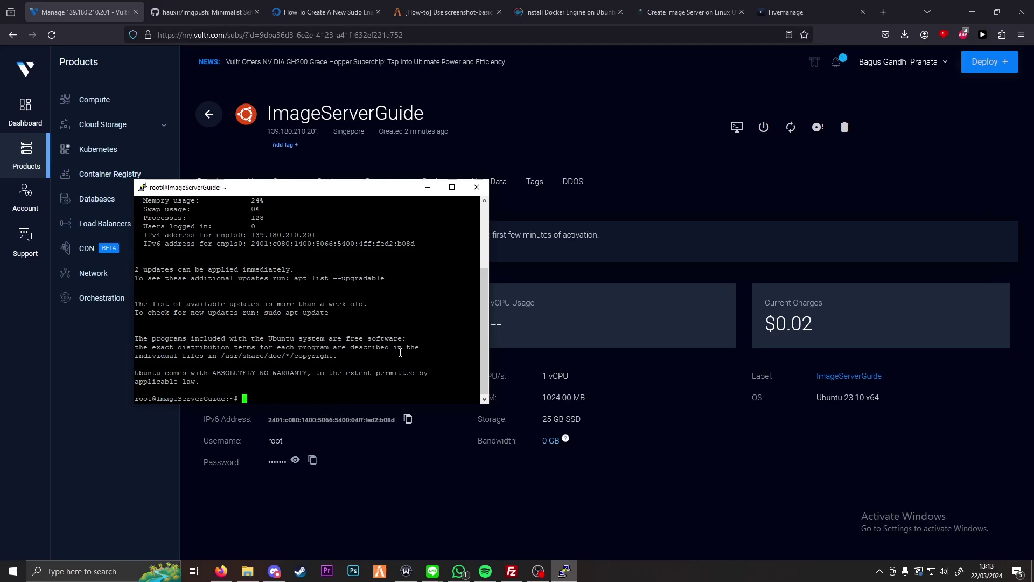
click(731, 186)
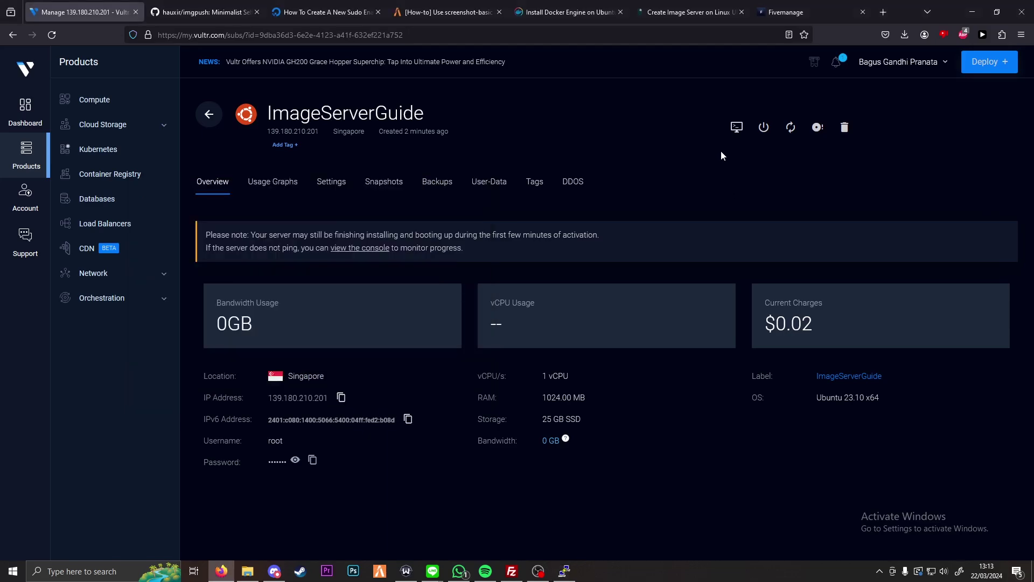
click(687, 12)
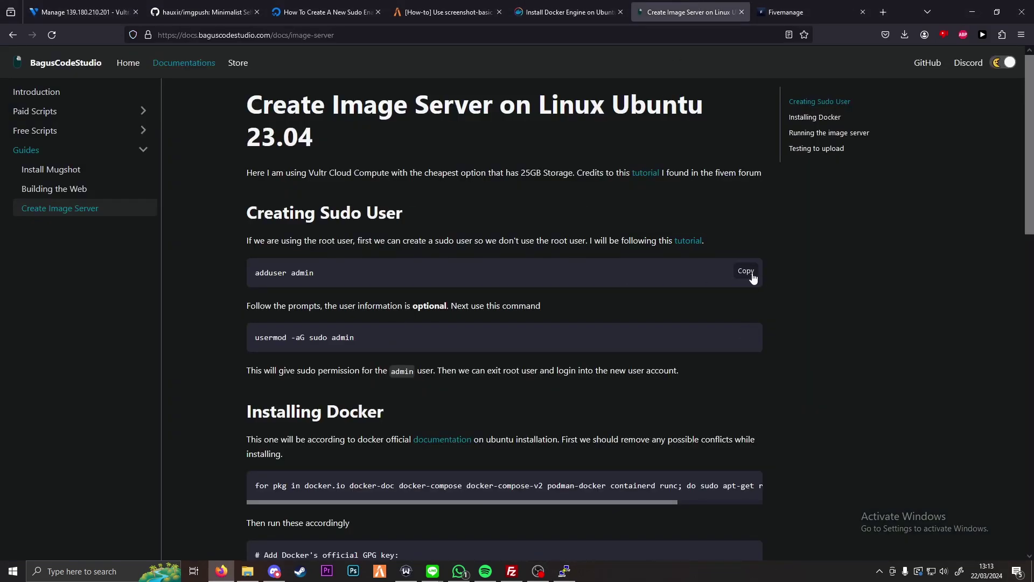
Step: Create user admin with adduser admin, setting its password, leaving details blank and confirming with y
click(748, 272)
click(564, 571)
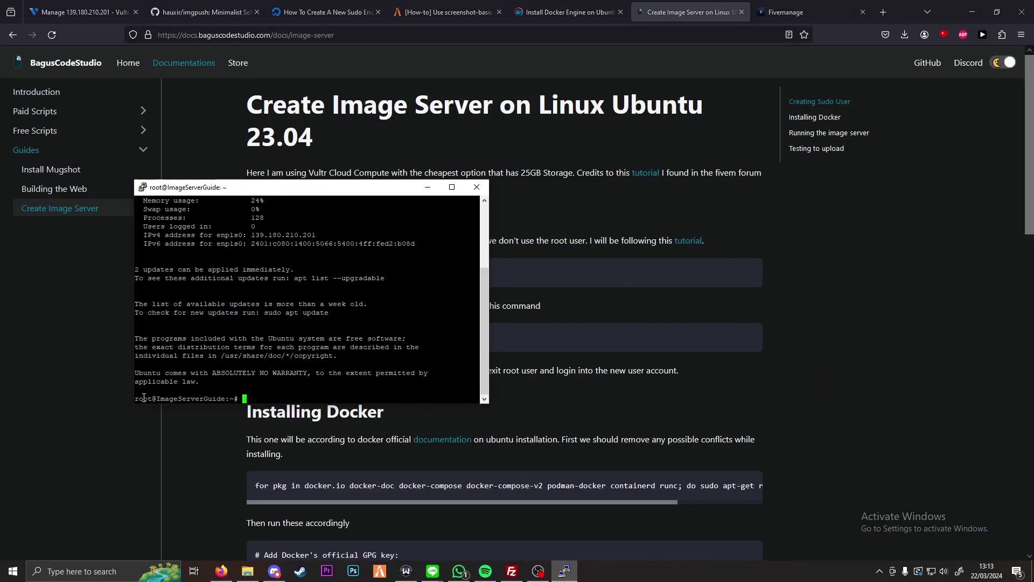
right_click(259, 322)
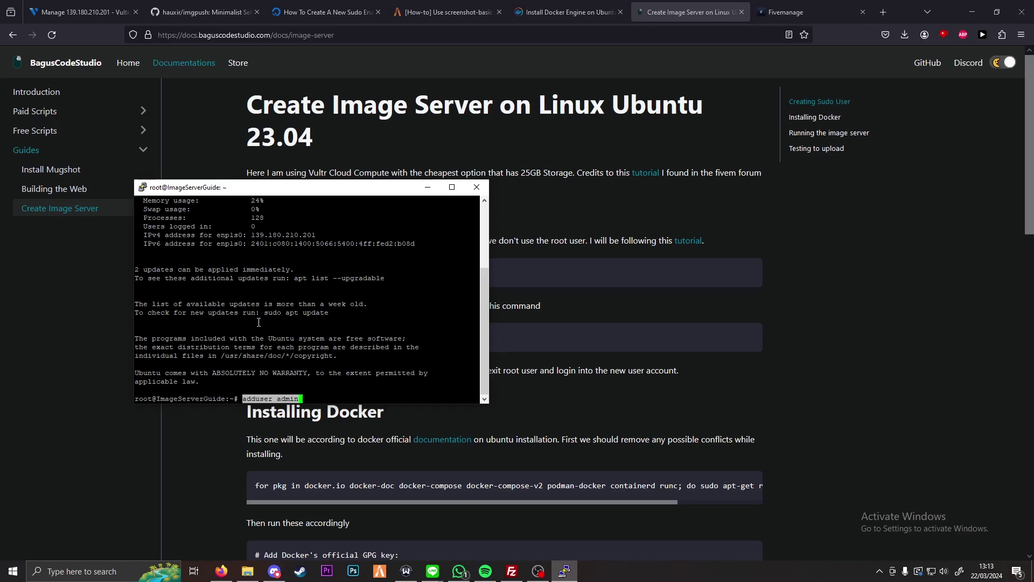
key(Return)
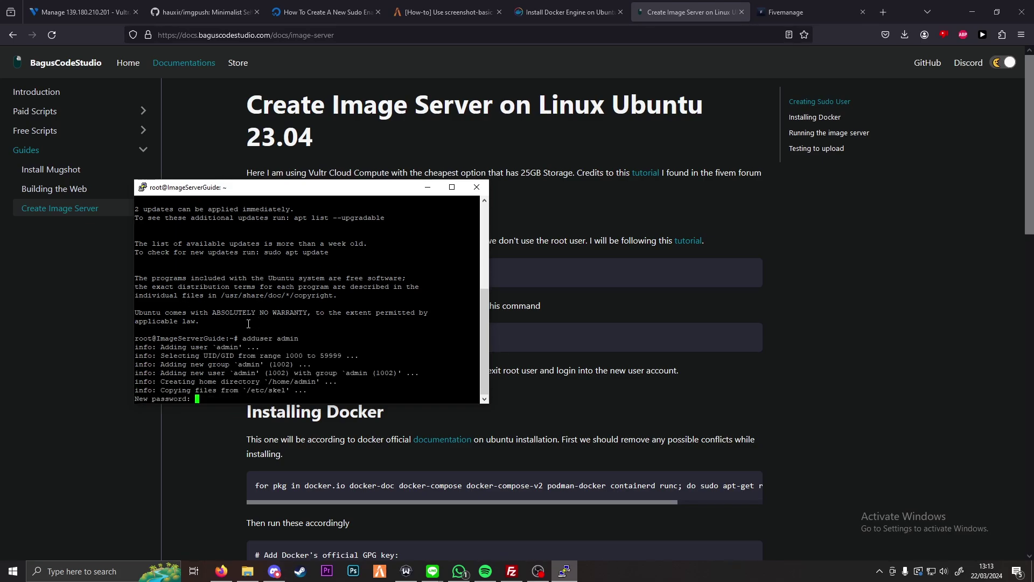
key(Return)
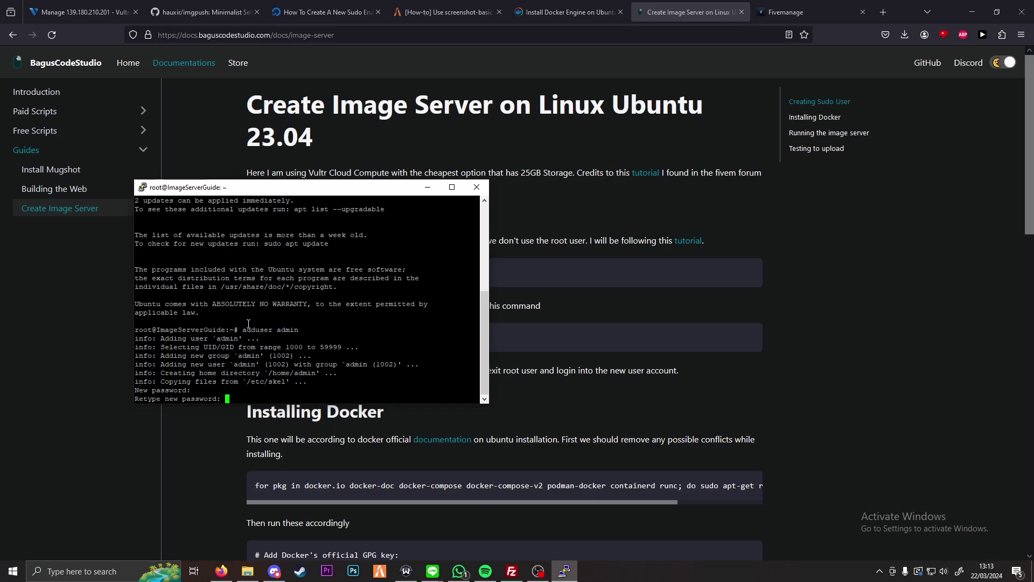
key(Return)
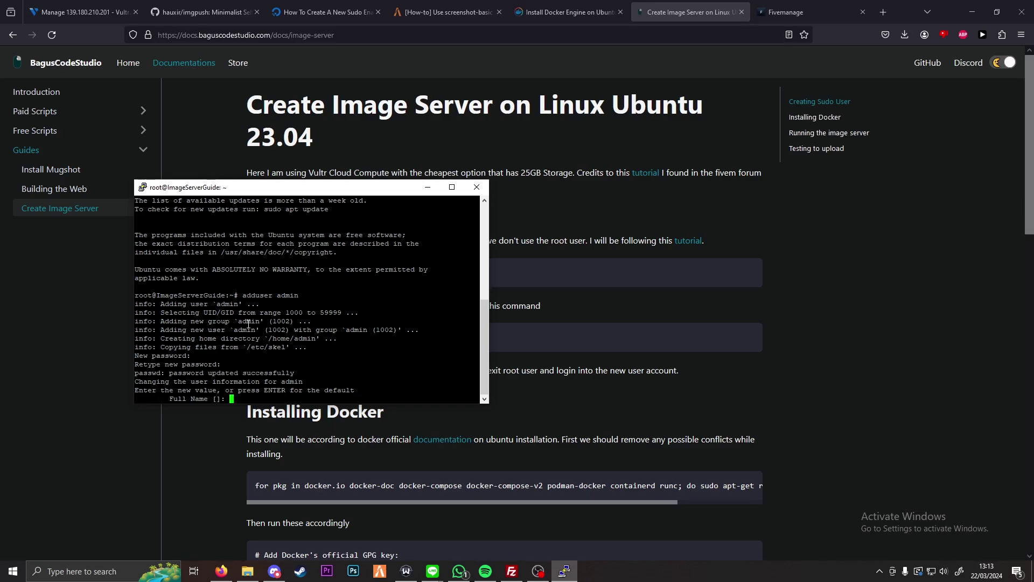
key(Return)
key(Return)
key(Return)
key(Return)
key(Return)
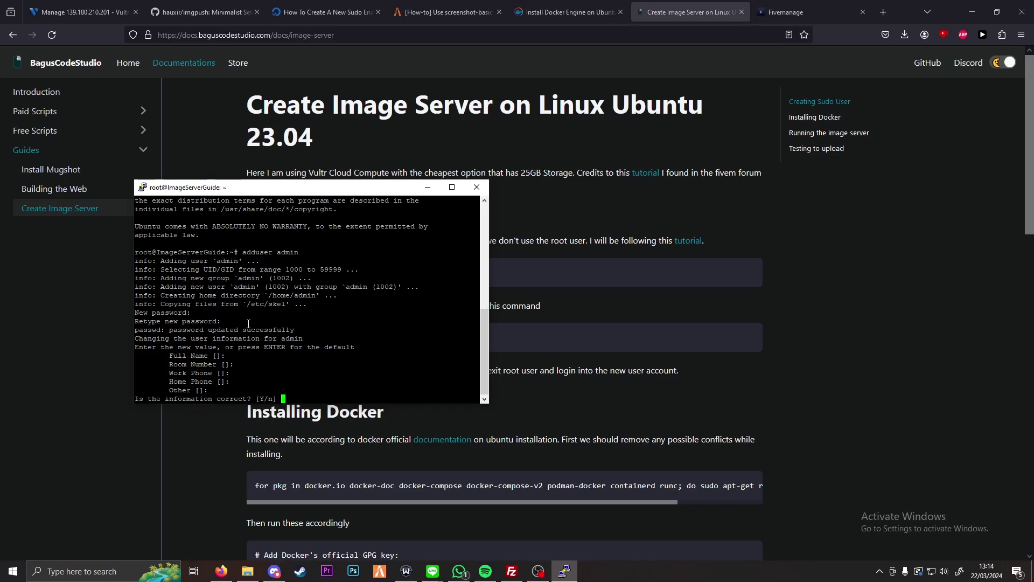
text(y)
key(Return)
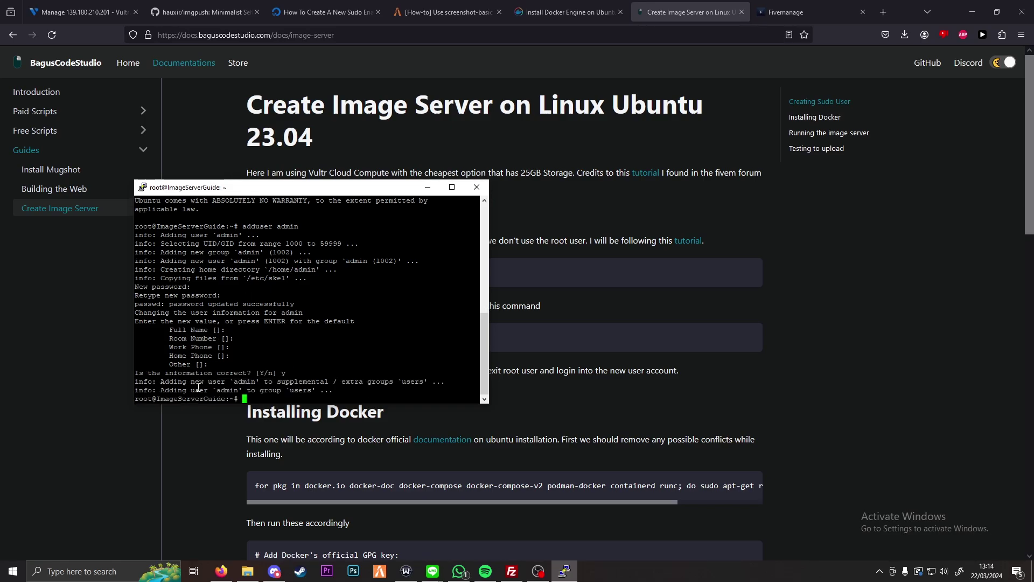
Step: Grant admin sudo rights with usermod -aG sudo admin and switch to it using su - admin
click(211, 428)
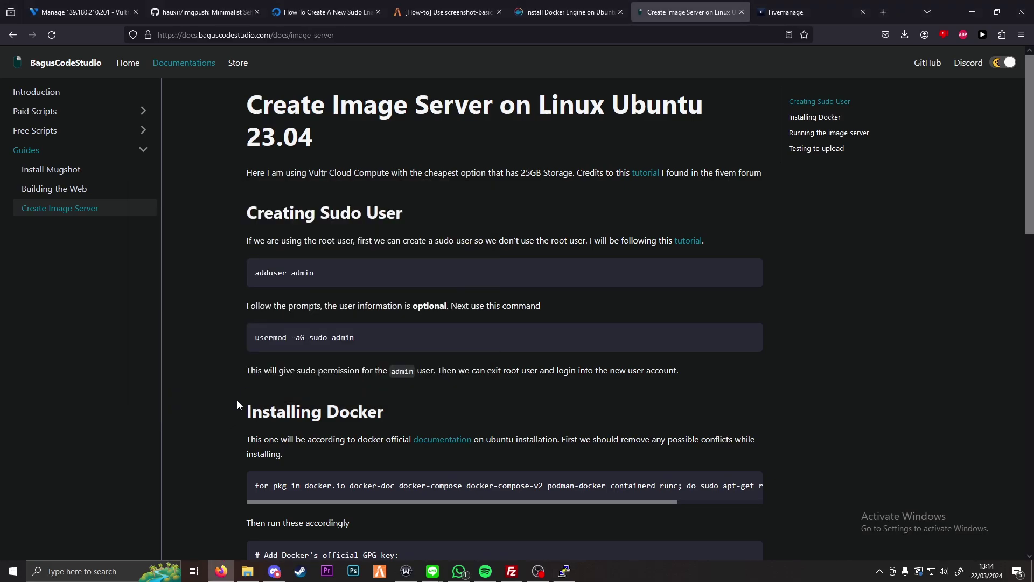
click(747, 338)
key(alt+Tab)
right_click(383, 289)
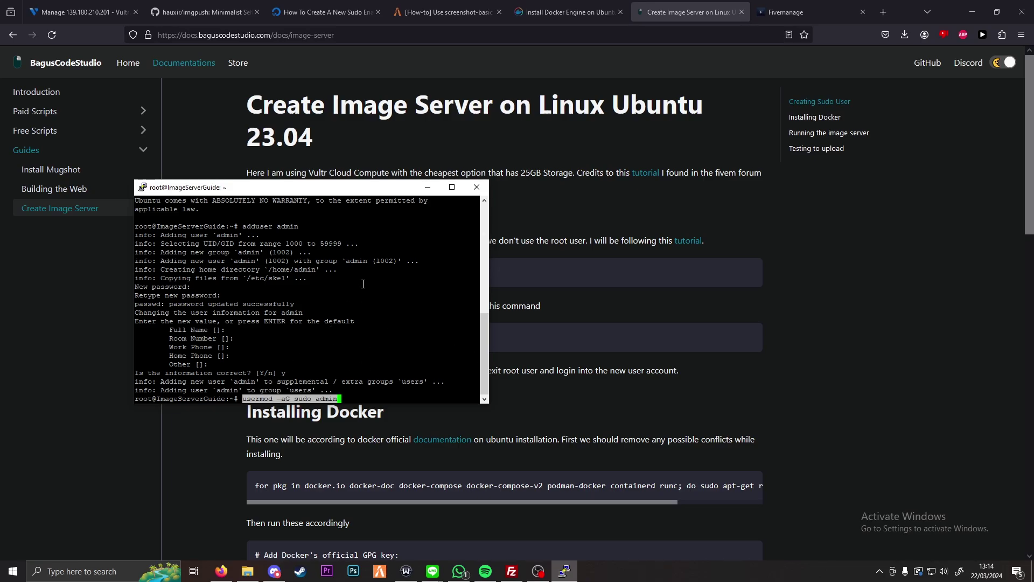
key(Return)
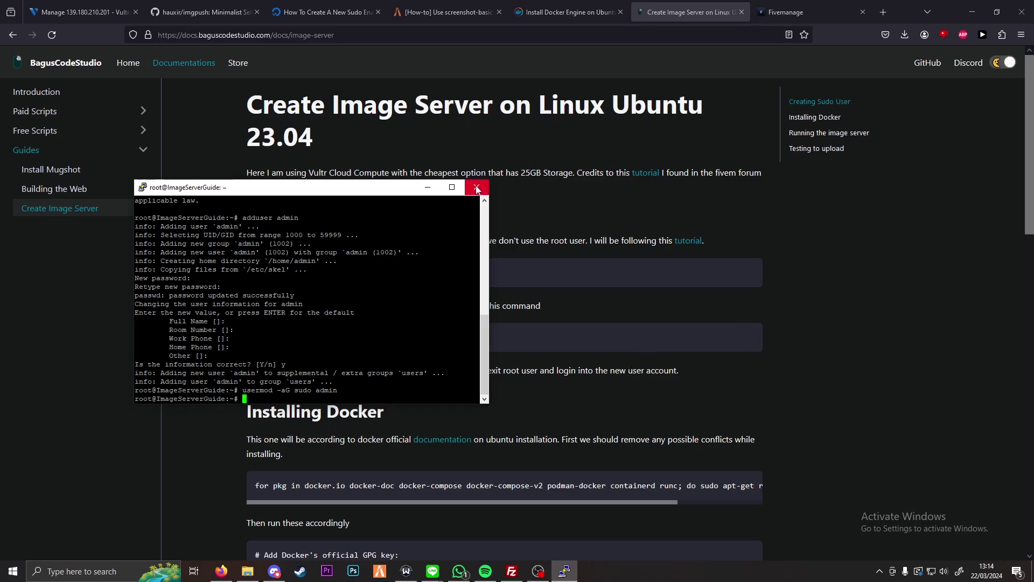
text(su - admin)
key(Return)
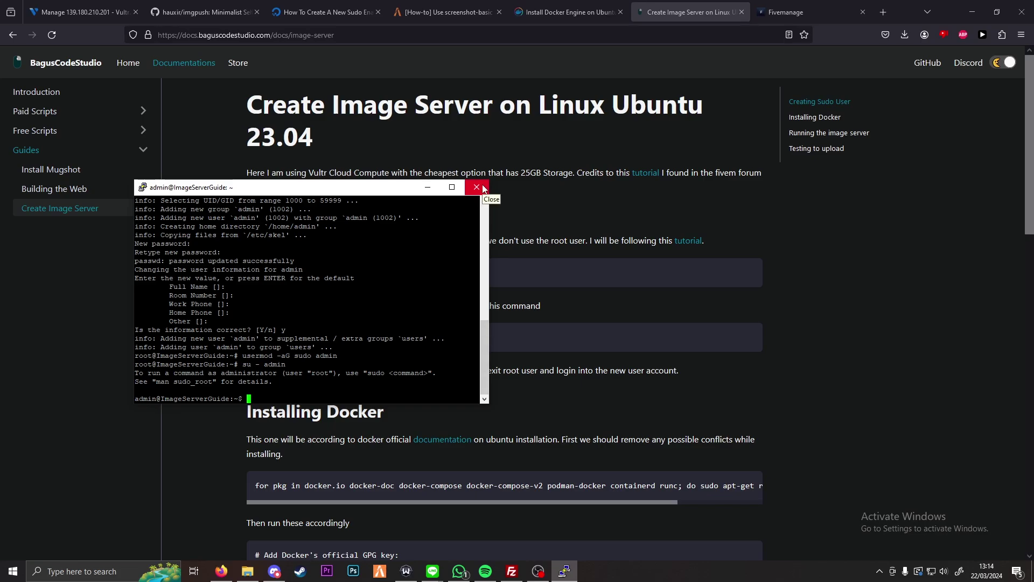
Step: Close the root PuTTY session and relaunch PuTTY from Windows search
click(483, 188)
click(532, 323)
key(super)
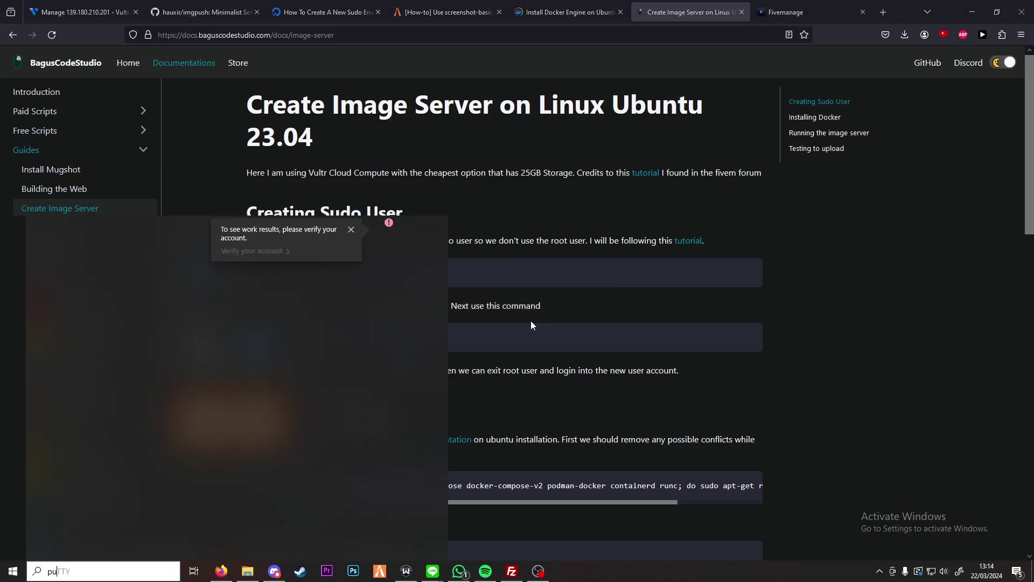
text(putty)
key(Return)
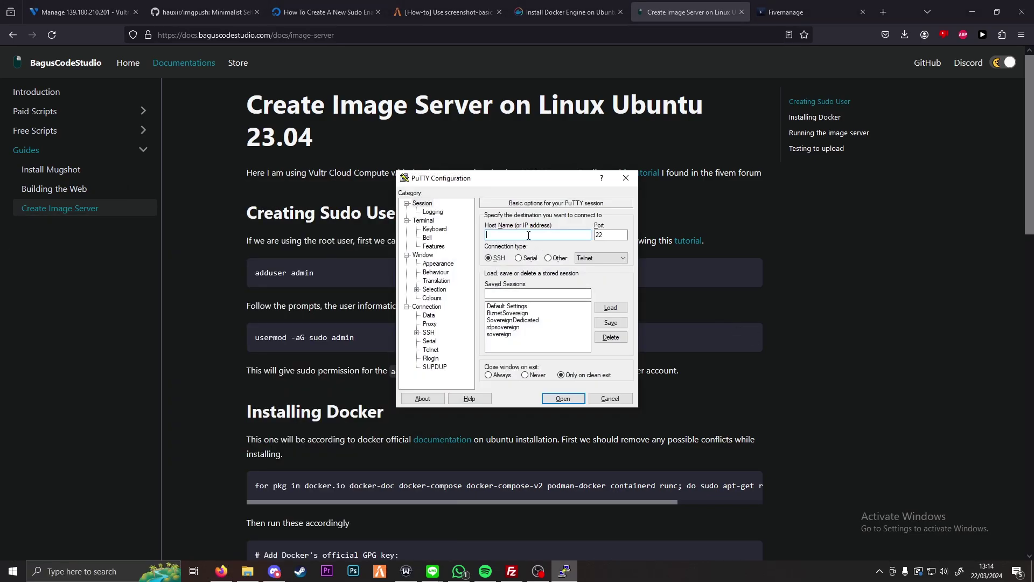
key(ctrl+v)
key(ctrl+z)
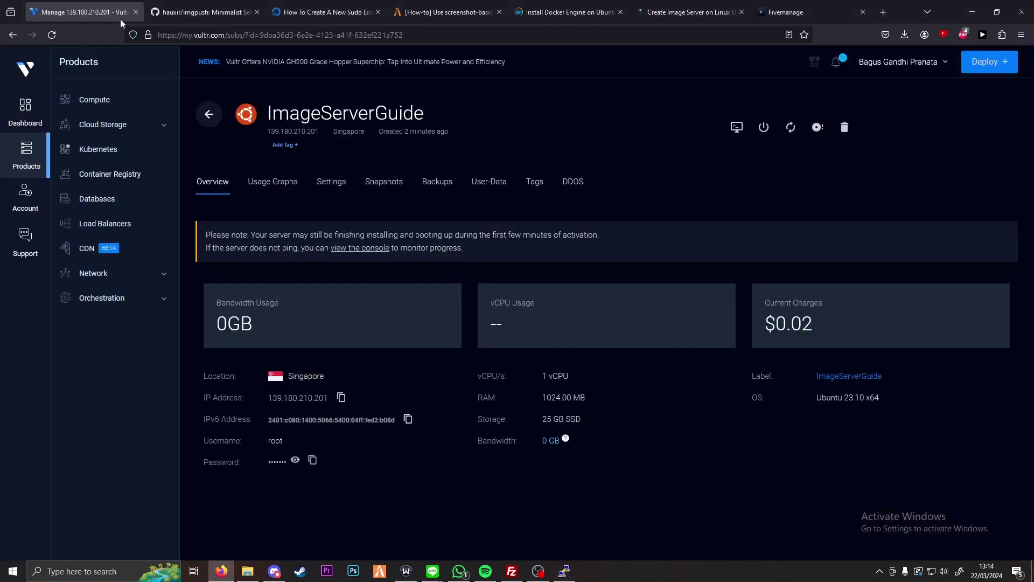
Step: Connect to 139.180.210.201 using the IP copied from Vultr and log in as admin with its password
click(121, 17)
click(340, 399)
key(alt+Tab)
key(ctrl+v)
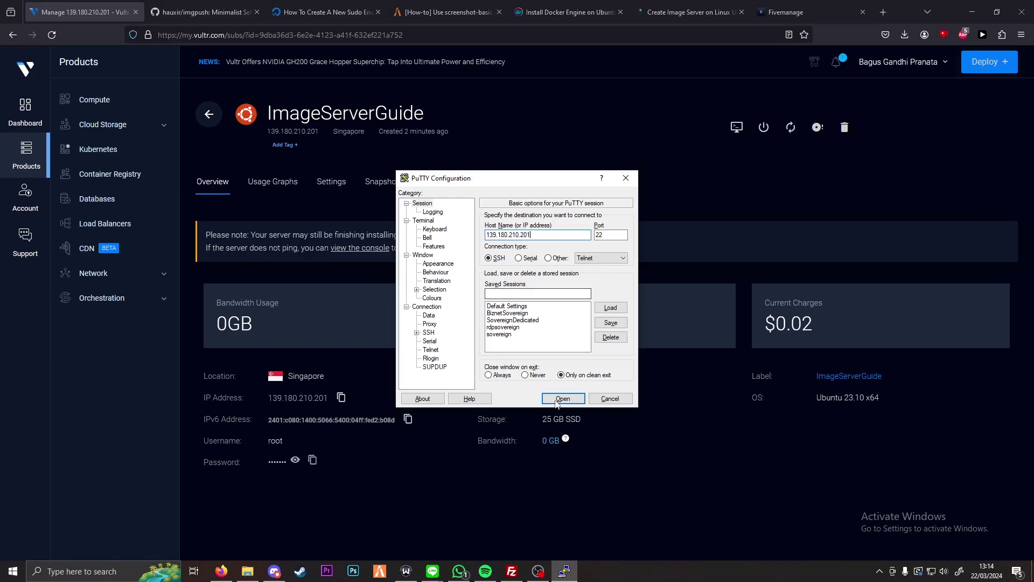
click(556, 400)
text(admin)
key(Return)
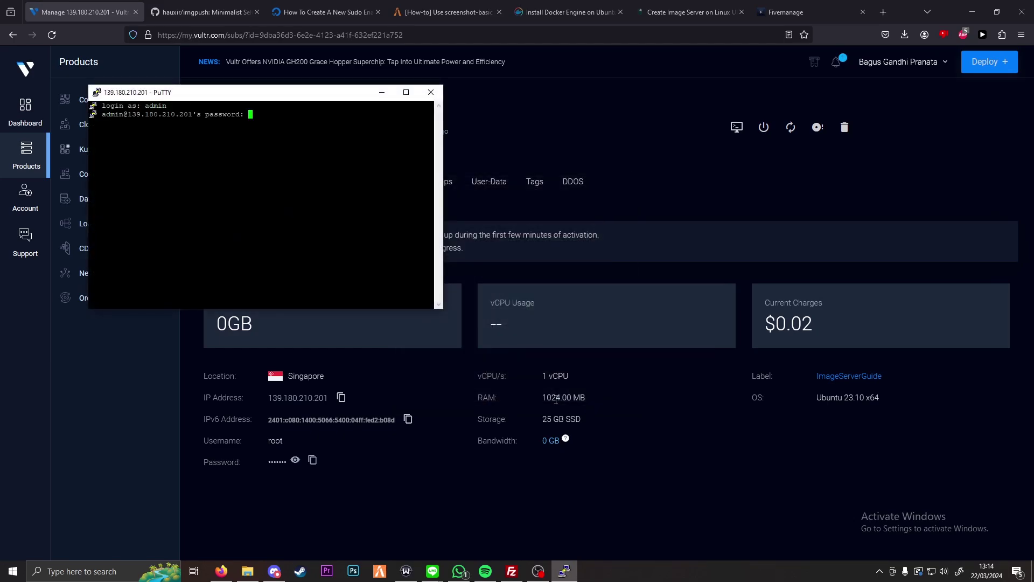
key(Return)
drag(313, 99, 483, 177)
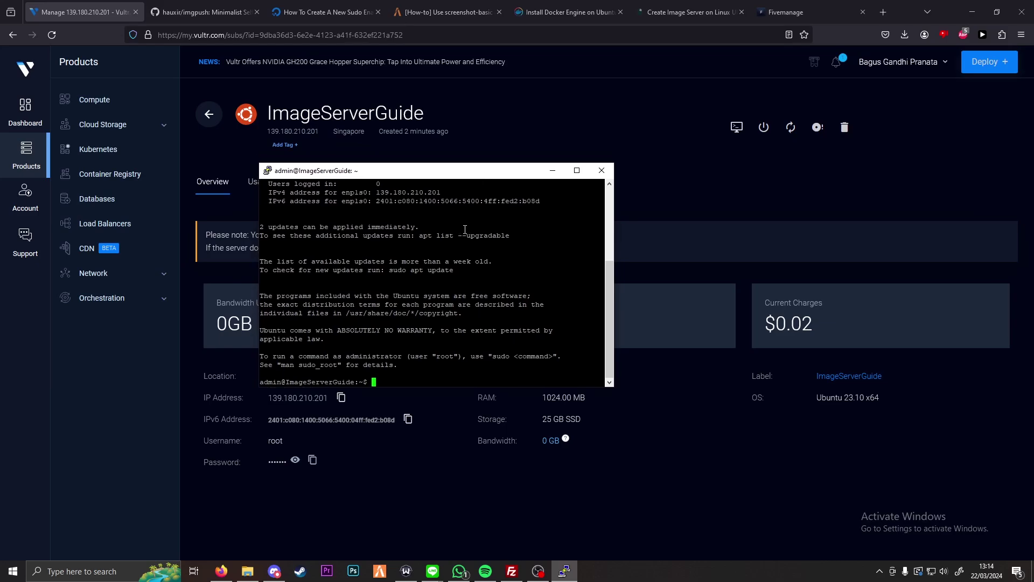
click(714, 4)
Step: Remove any conflicting Docker packages with the guide's command, entering the admin password for sudo
scroll(577, 238, down, 3)
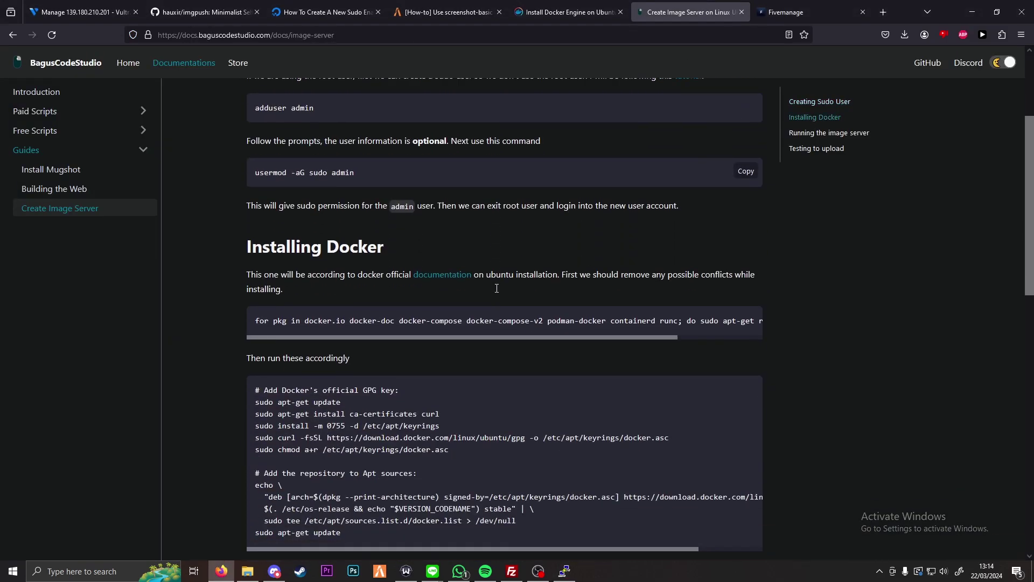
click(745, 321)
key(alt+Tab)
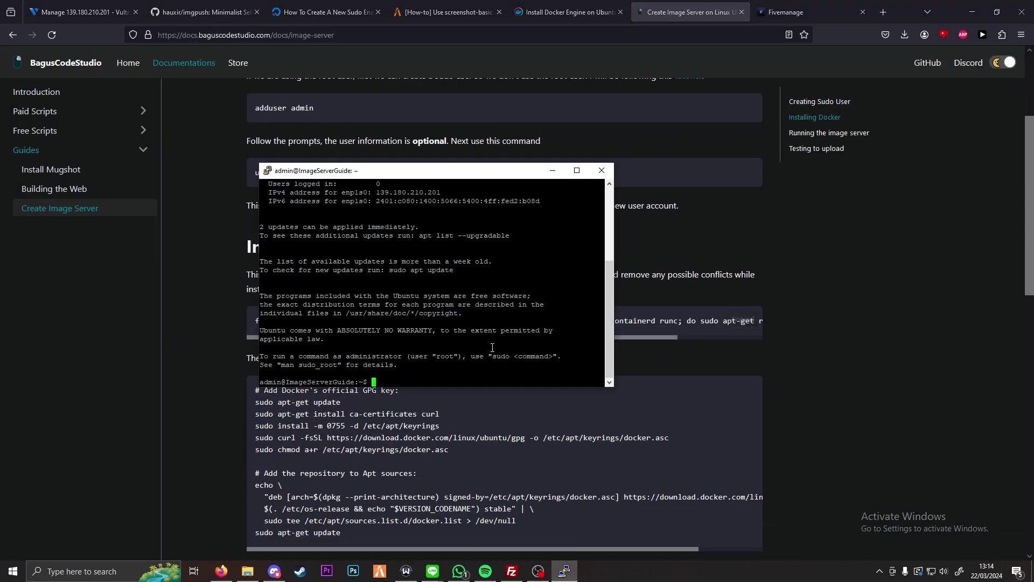
right_click(414, 301)
key(Return)
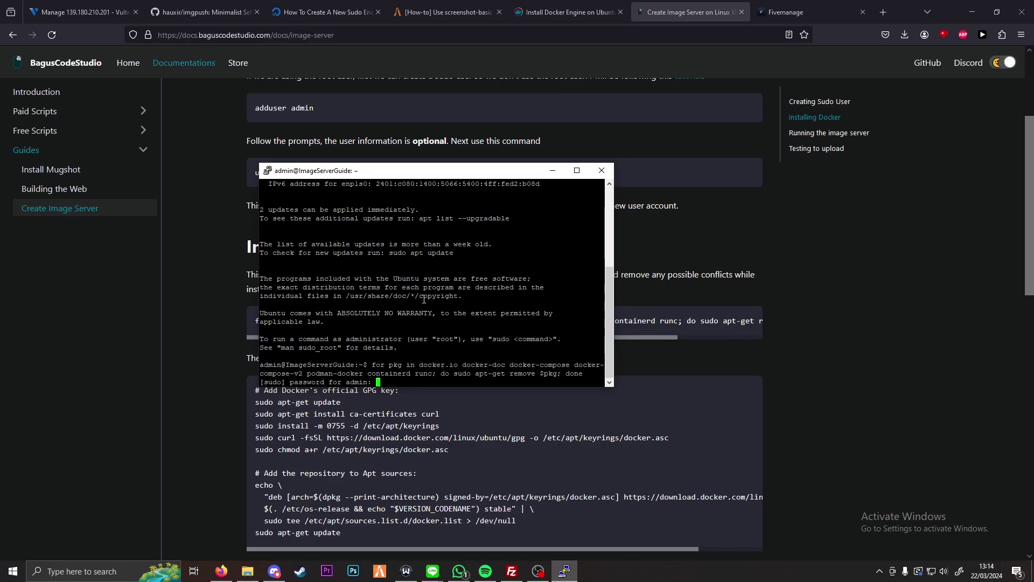
key(Return)
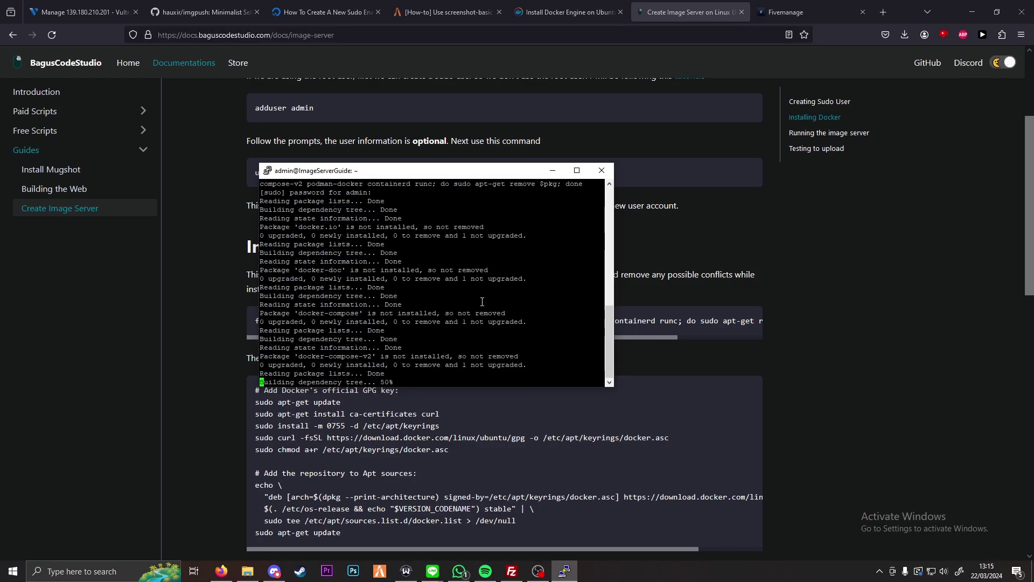
Step: Run the guide's script adding Docker's GPG key and apt repository, then sudo apt-get update
click(832, 337)
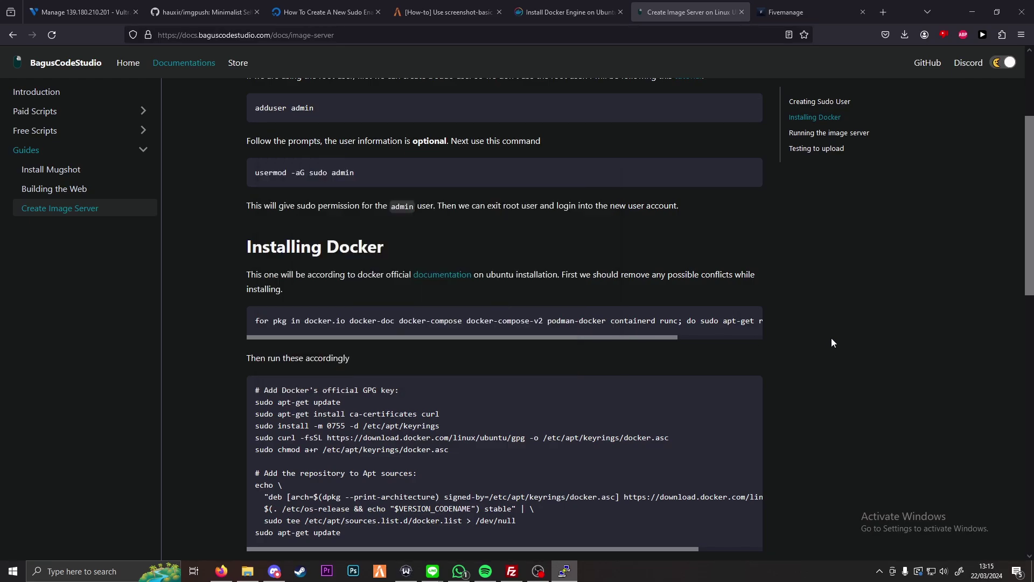
scroll(794, 338, down, 2)
scroll(794, 338, down, 2)
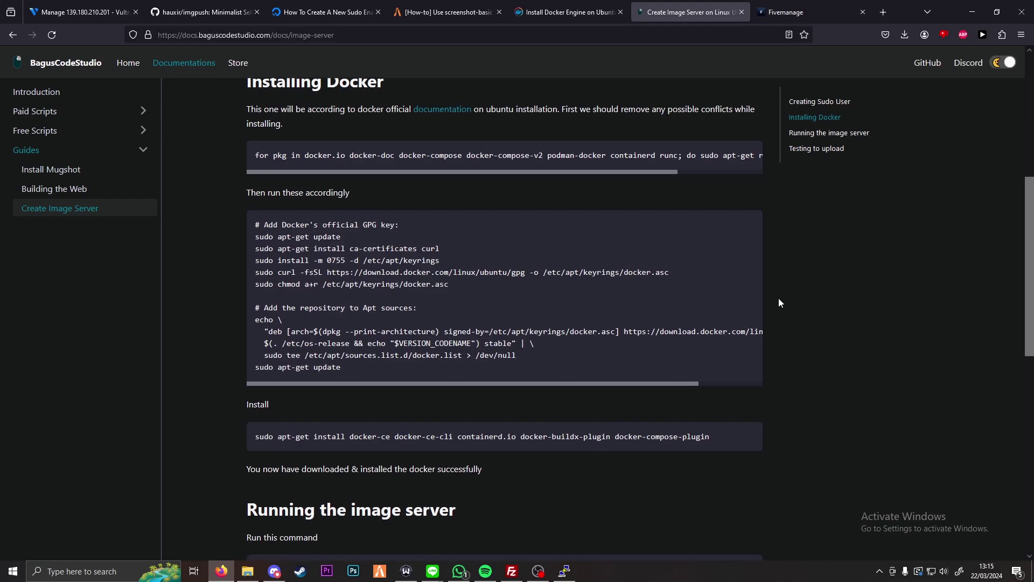
click(753, 172)
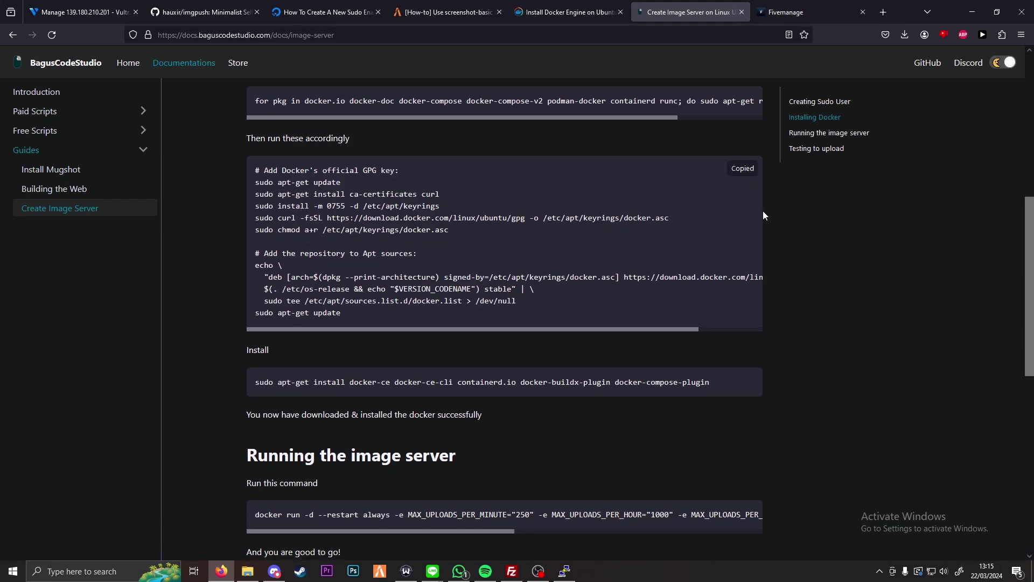
key(alt+Tab)
right_click(448, 302)
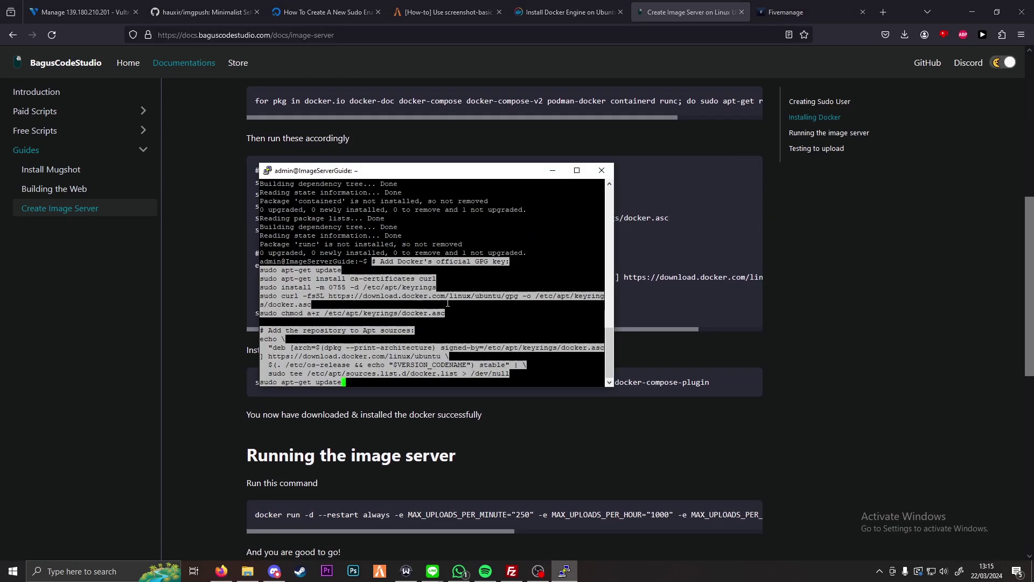
key(Return)
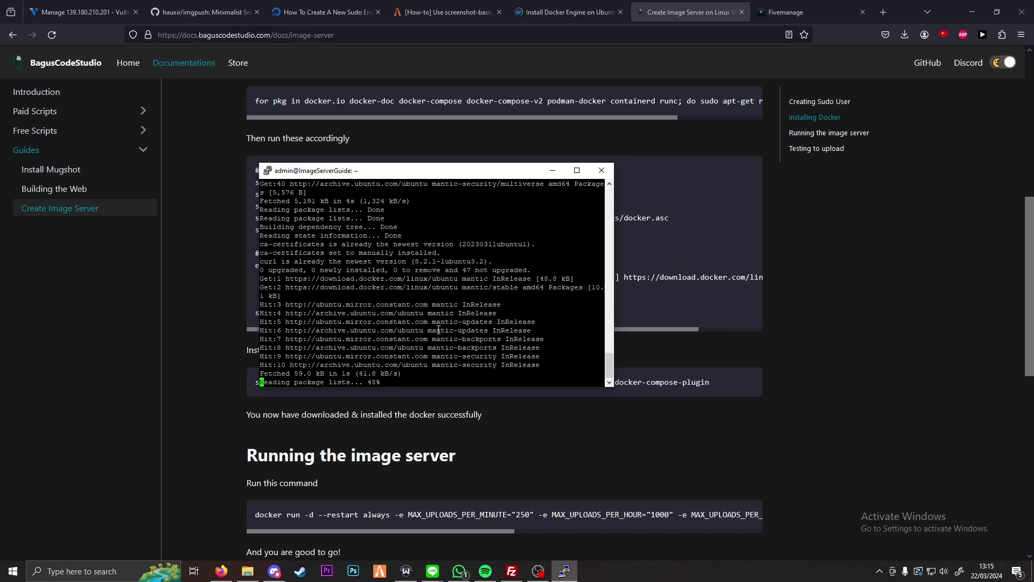
Step: Install Docker Engine, CLI, containerd.io, buildx and compose plugins from the guide's command, confirming with y
click(757, 359)
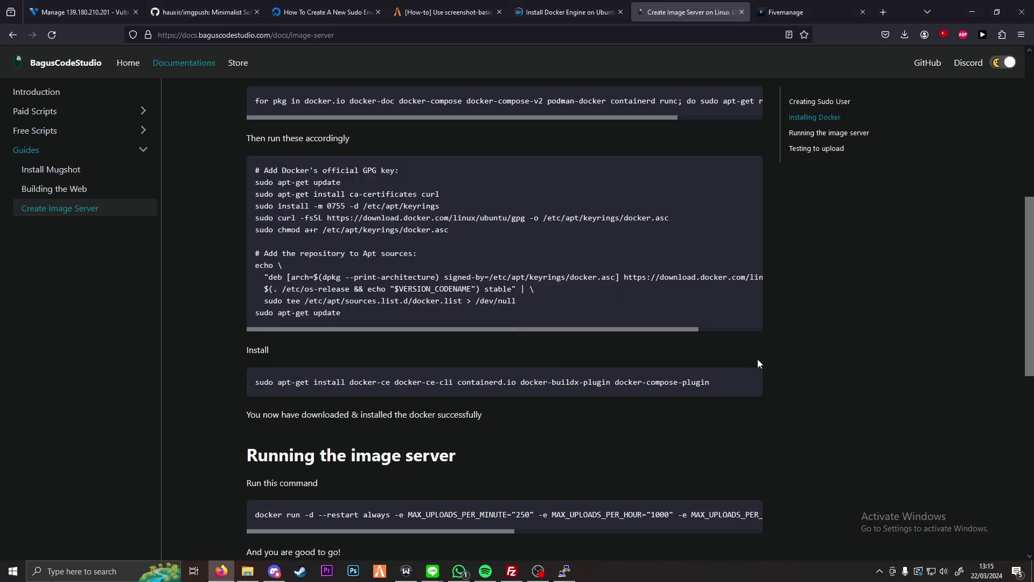
click(745, 383)
key(alt+Tab)
right_click(492, 319)
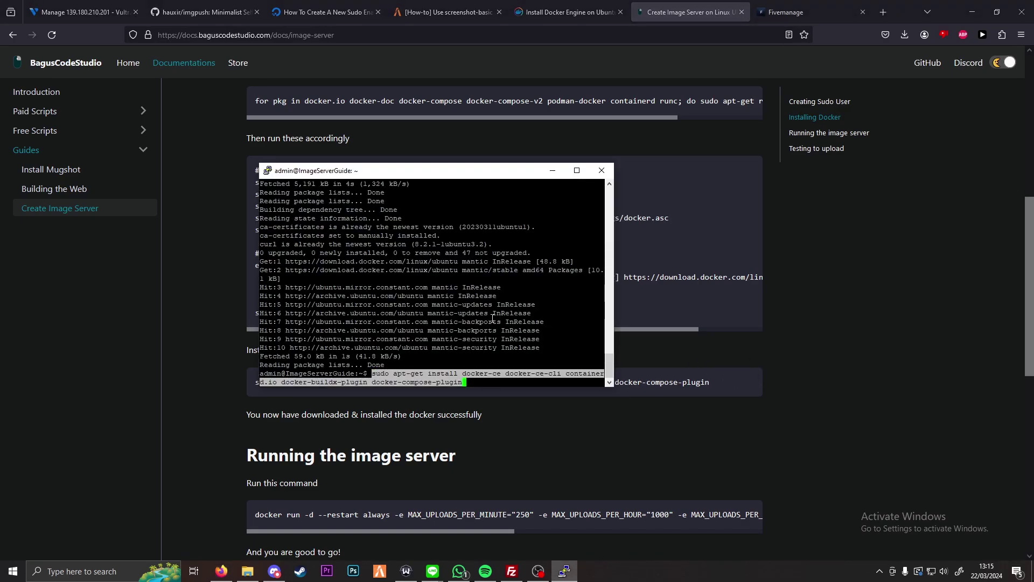
key(Return)
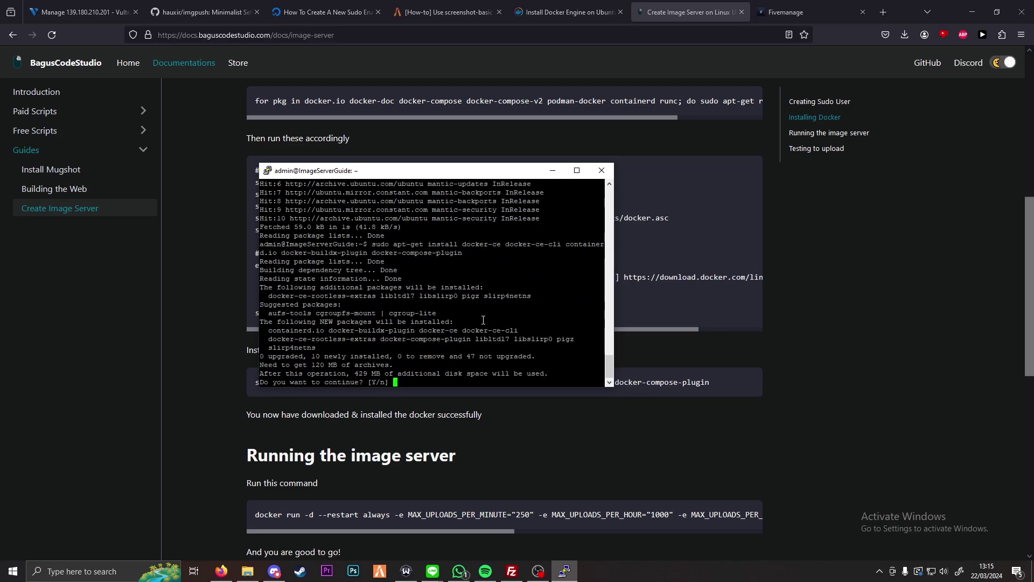
text(y)
key(Return)
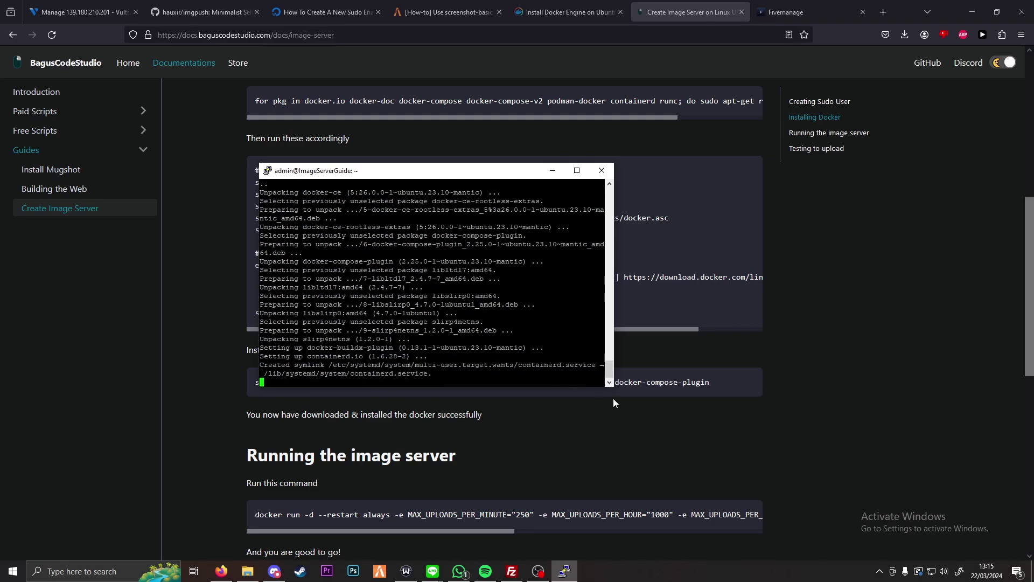
click(609, 422)
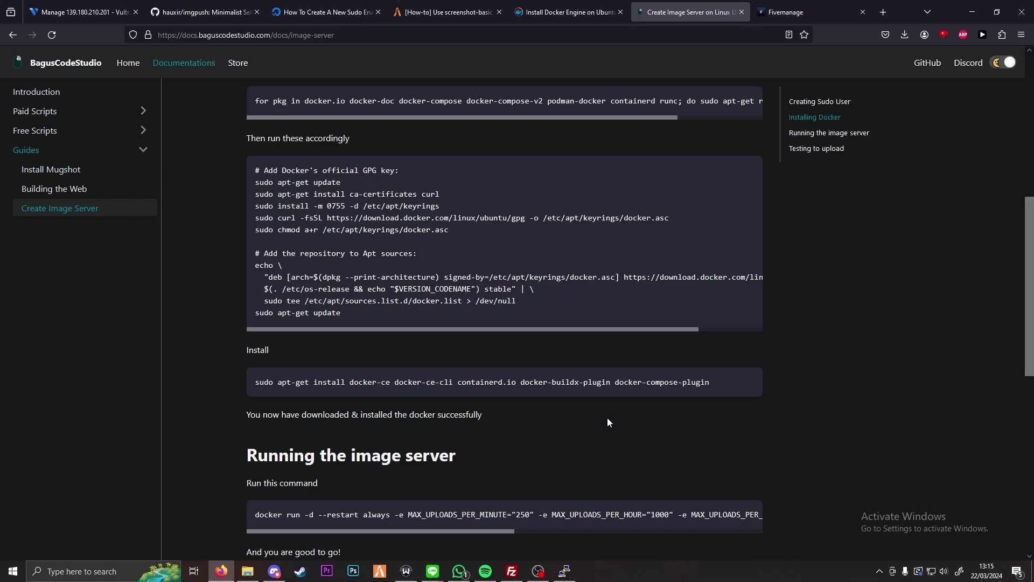
click(563, 570)
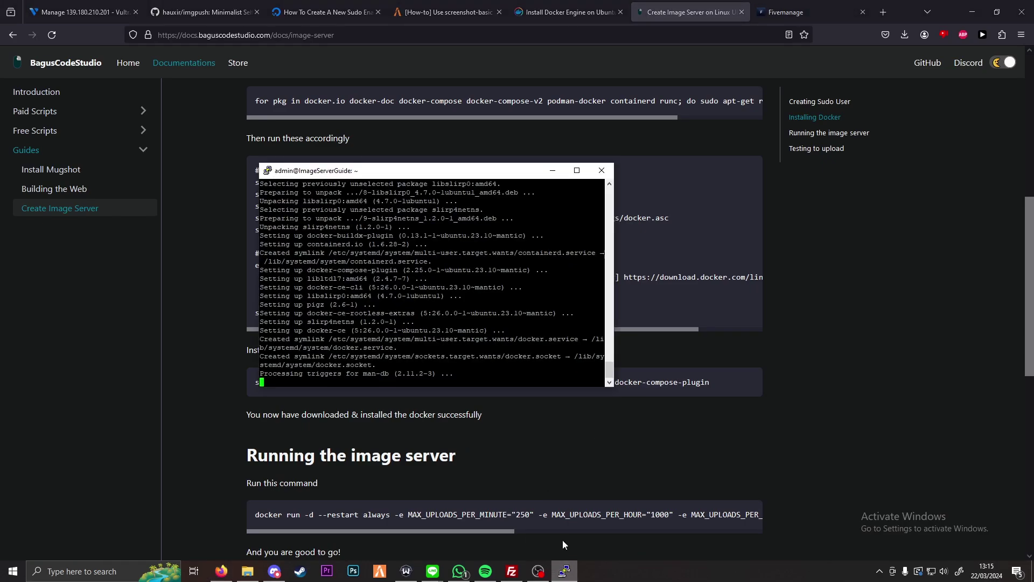
click(552, 431)
Step: Copy the docker run command, create a screenshots folder, and read its /home/admin/screenshots:/images volume
scroll(722, 401, down, 2)
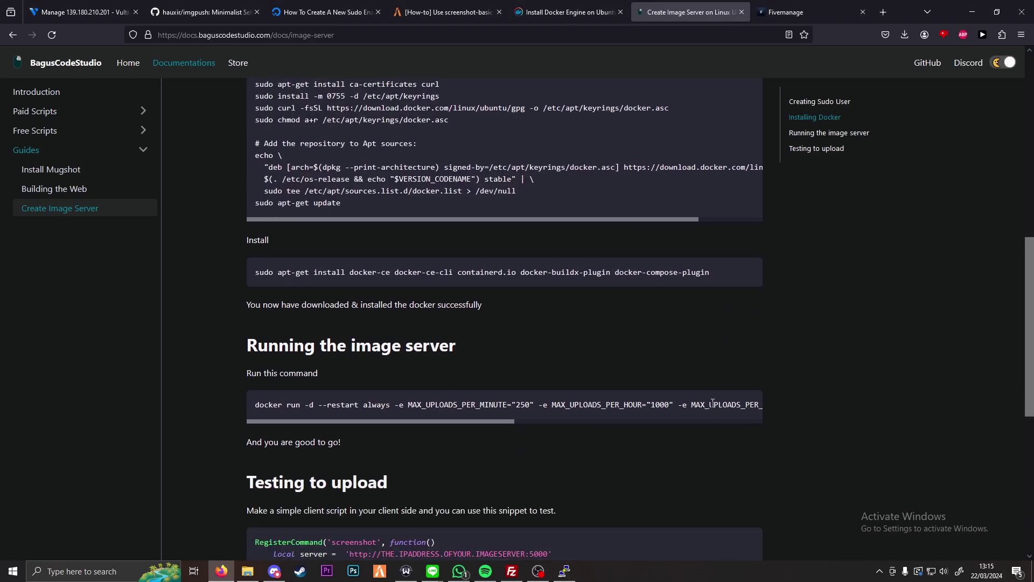
click(746, 404)
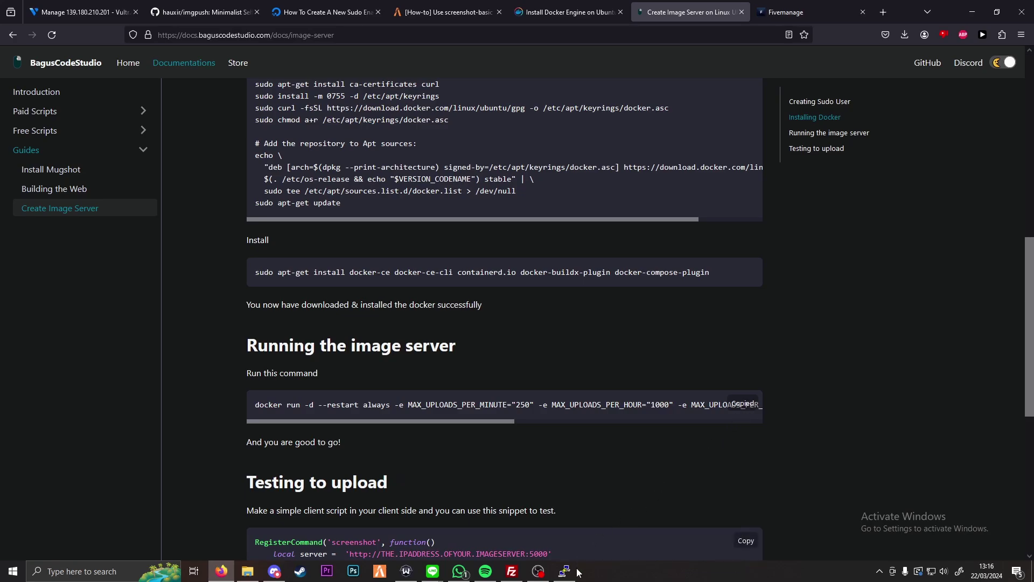
key(alt+Tab)
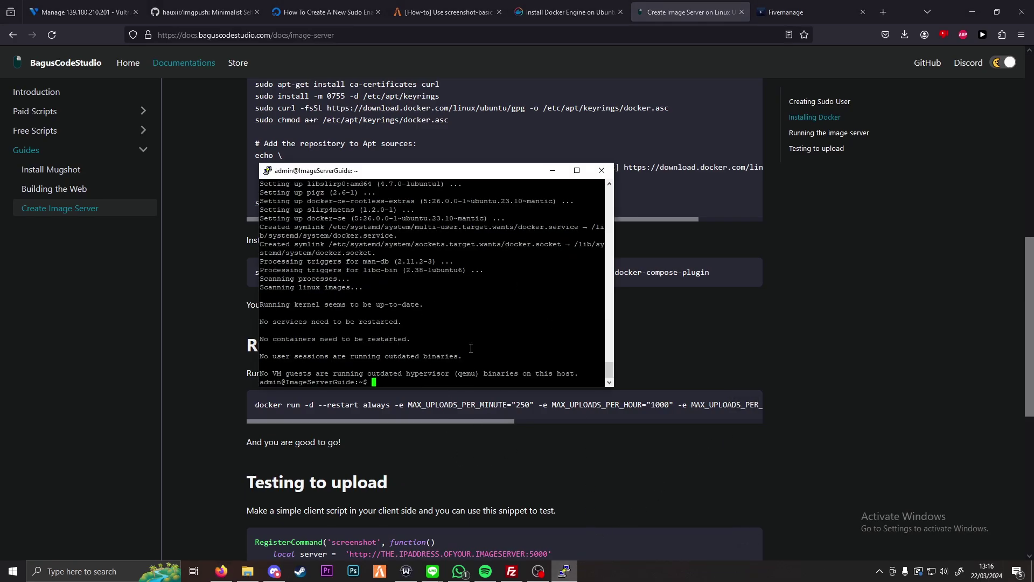
text(mkdir screenshots)
drag(432, 419, 638, 416)
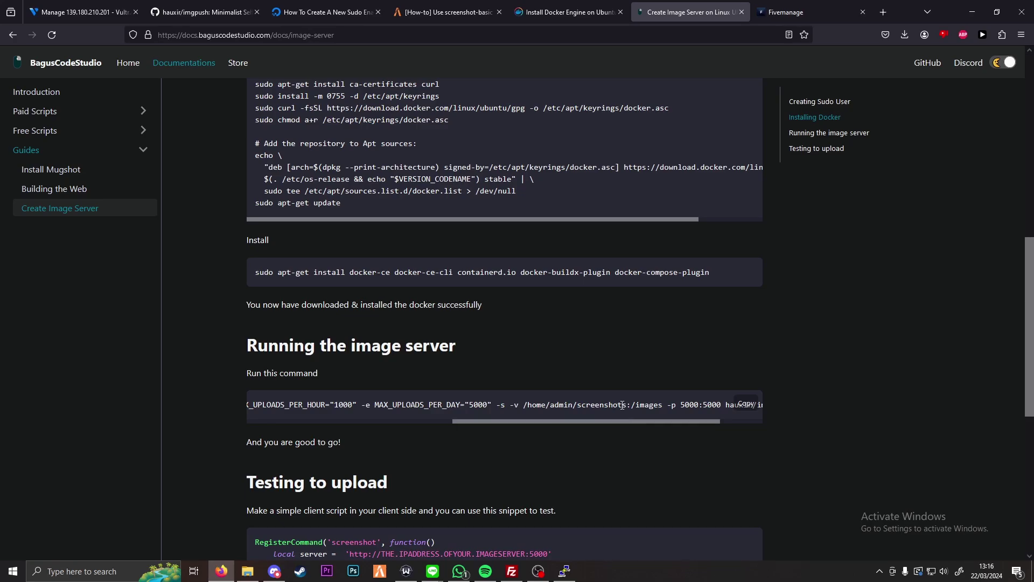
Step: Select the docker run line under Running in the hauxir/imgpush README, then switch to the sudo user tutorial
click(200, 12)
scroll(345, 368, up, 3)
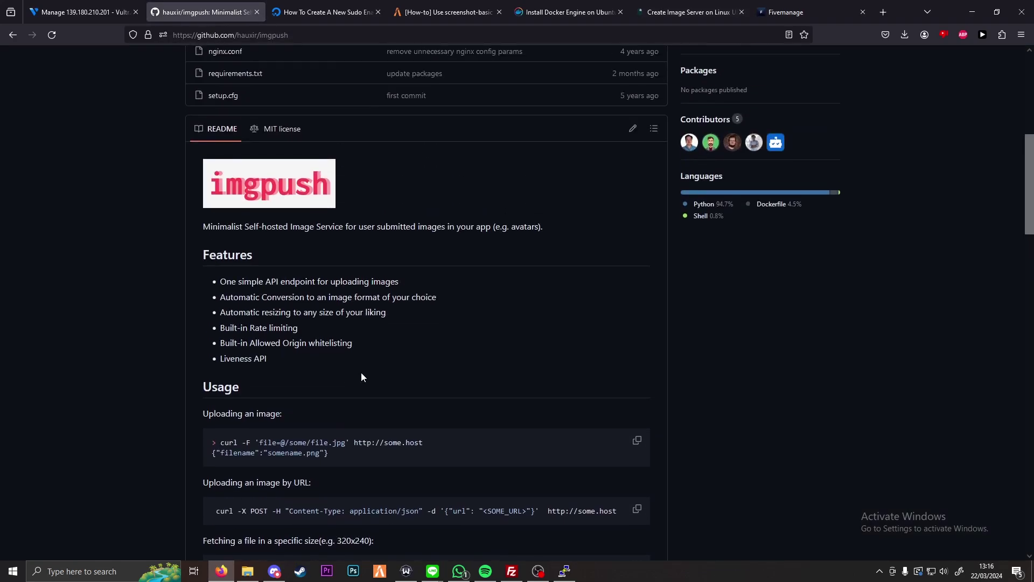
scroll(361, 377, down, 6)
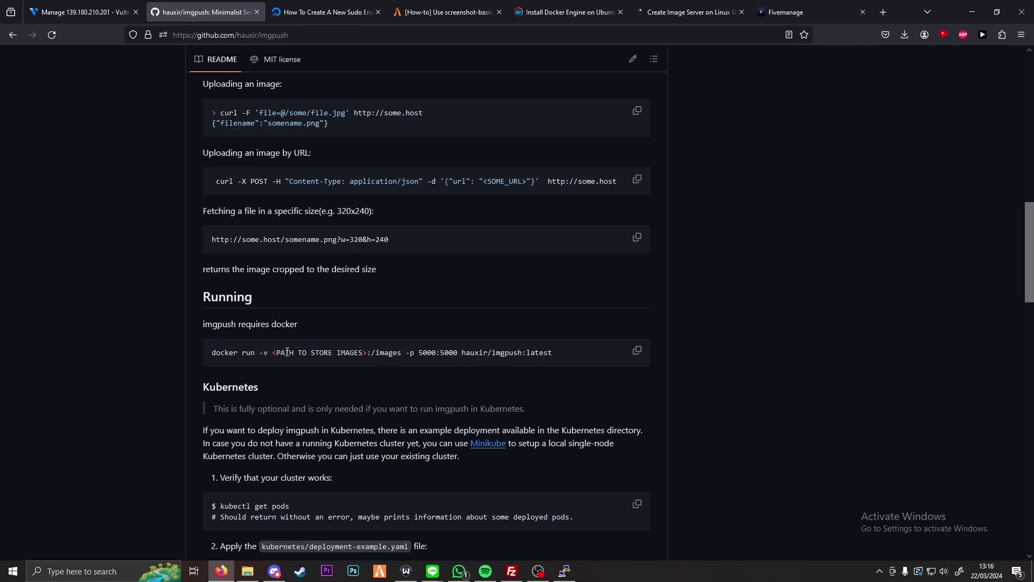
drag(211, 356, 567, 355)
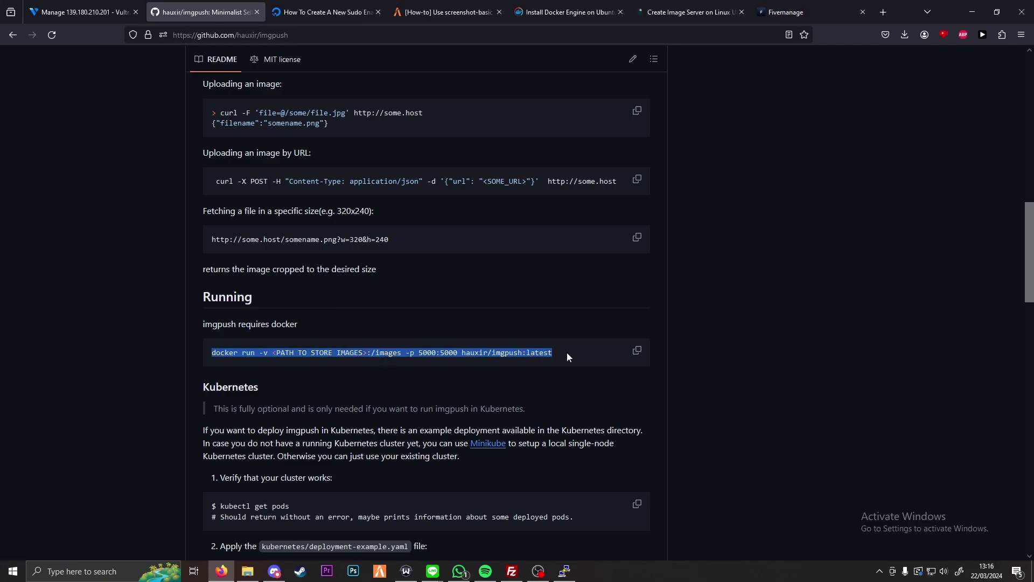
scroll(243, 353, down, 5)
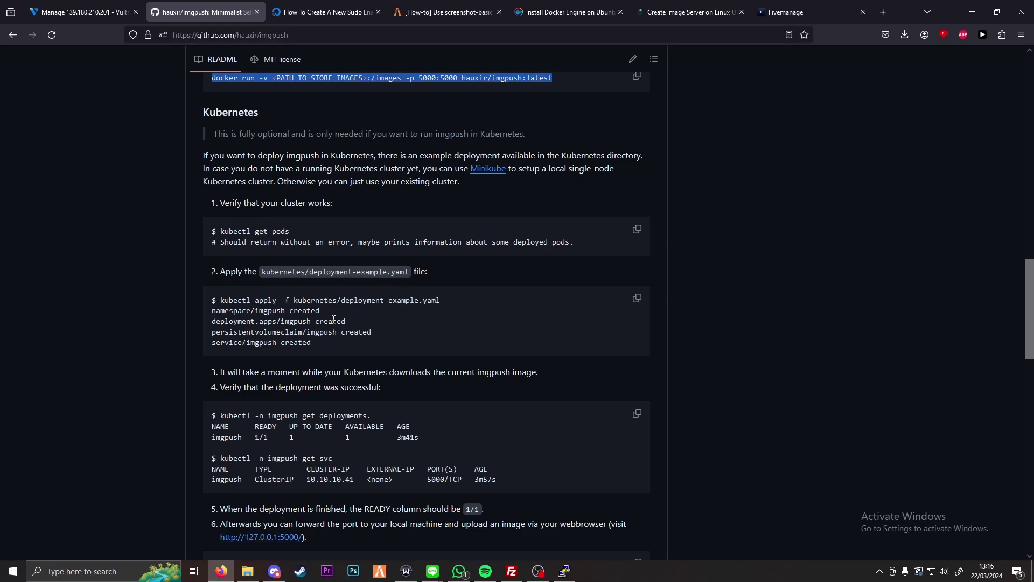
click(334, 12)
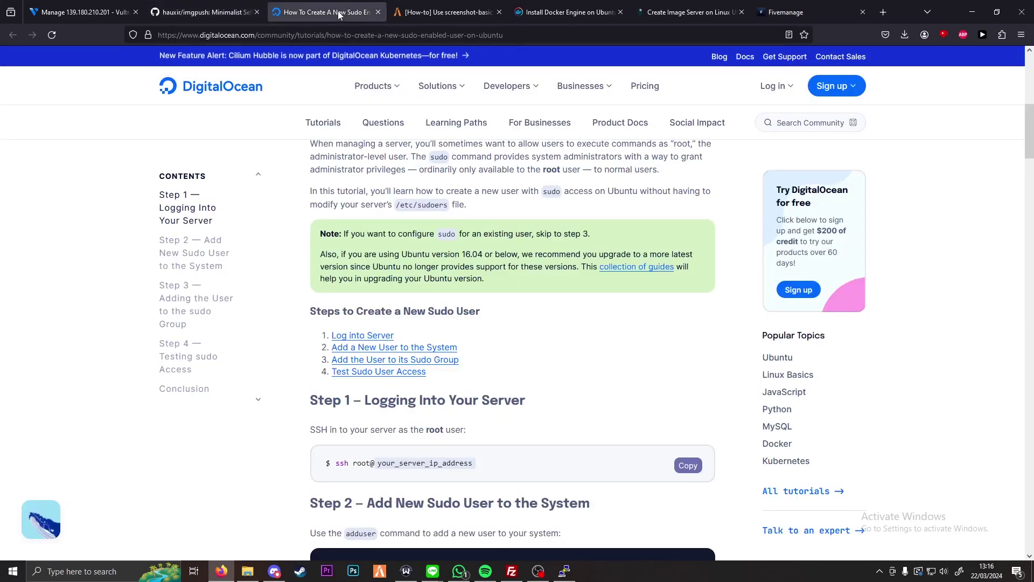
click(690, 4)
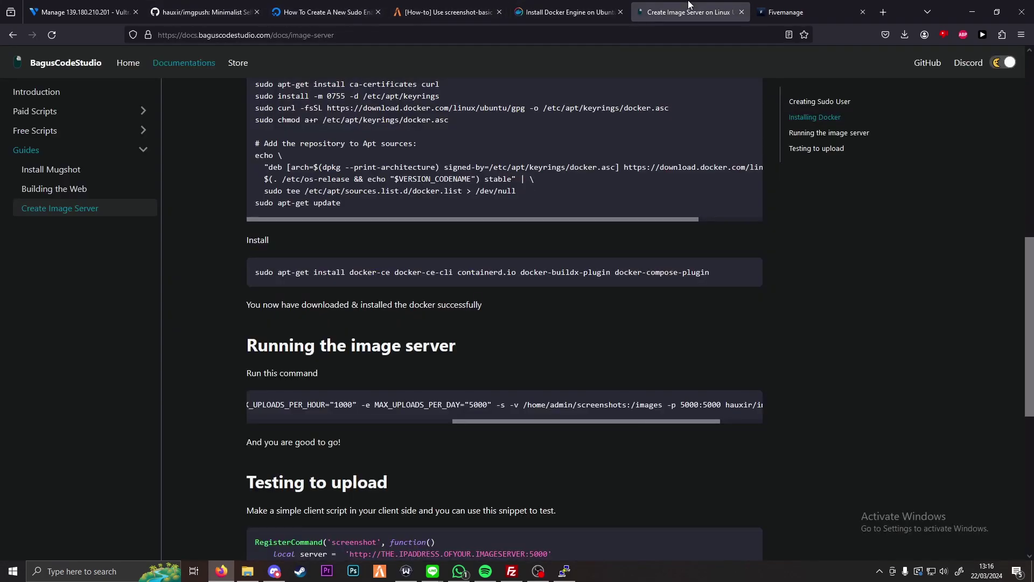
drag(490, 422, 324, 426)
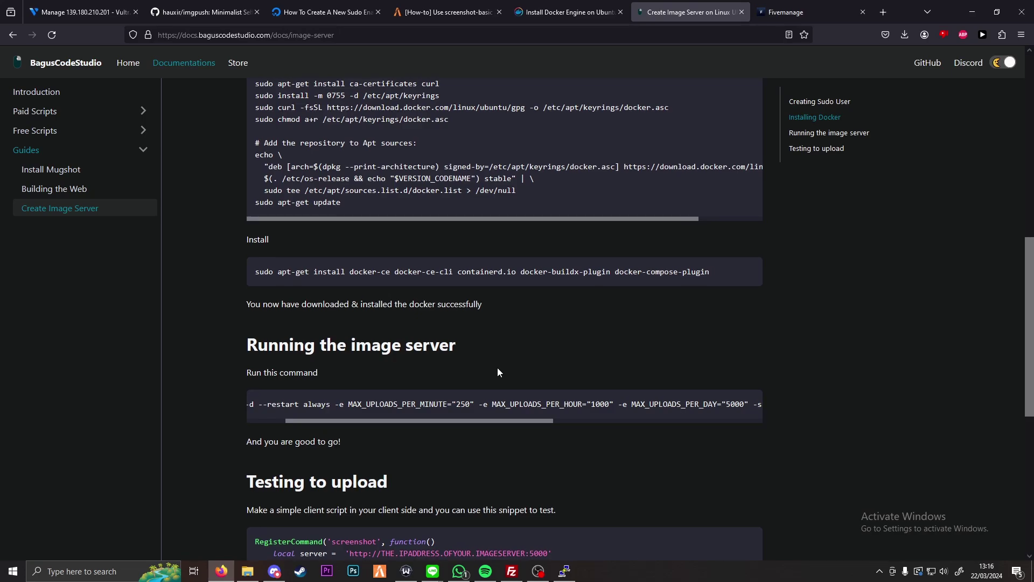
scroll(497, 368, down, 2)
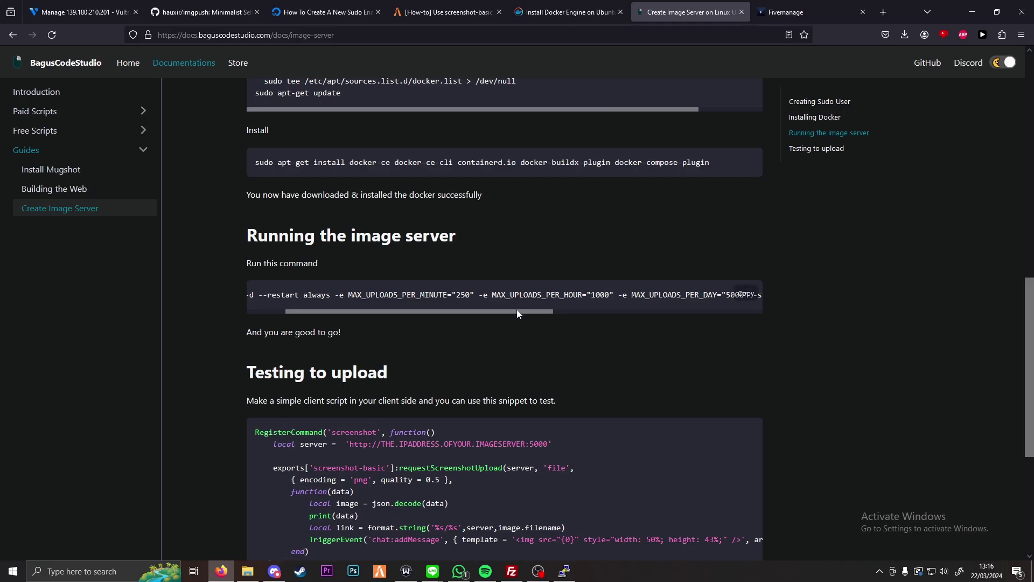
drag(516, 309, 441, 323)
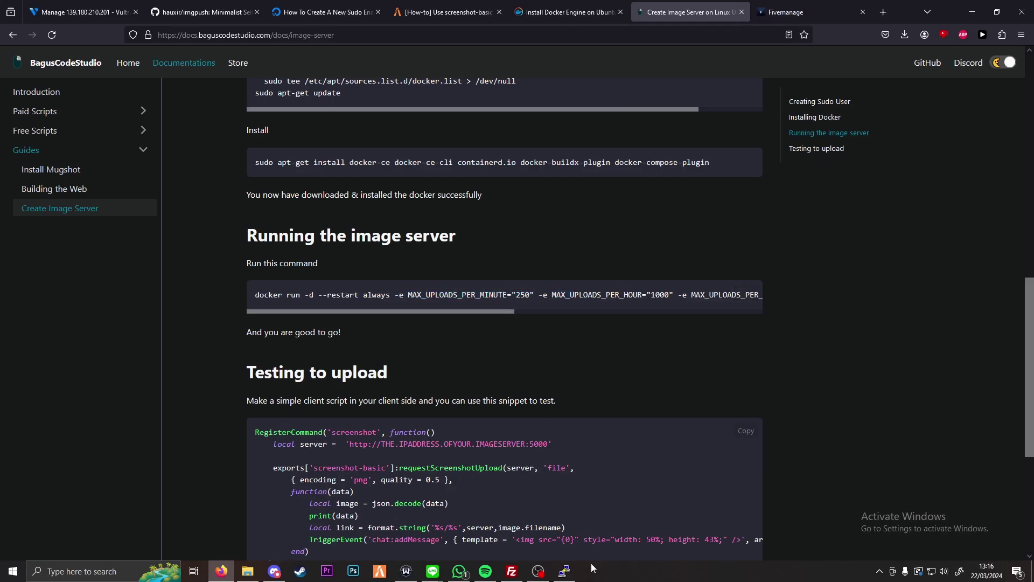
Step: Create a screenshots folder in the home directory and list it to confirm
click(564, 571)
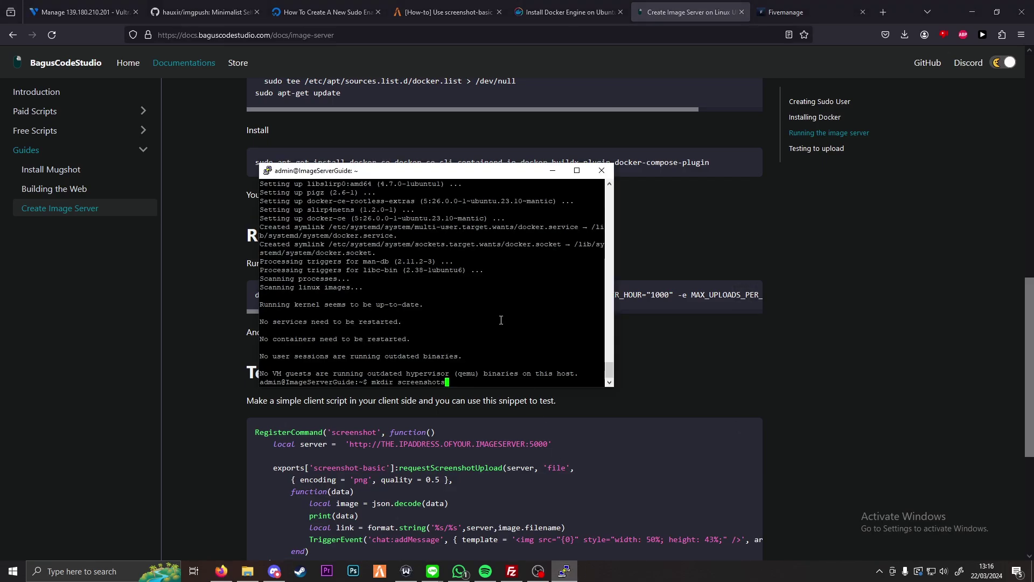
text(mkdir screenshots)
key(Return)
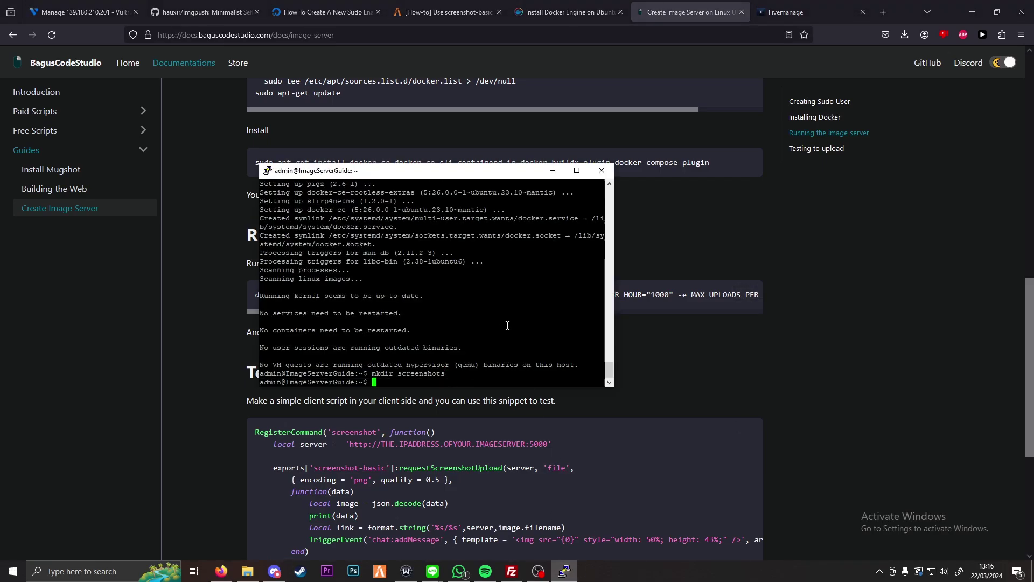
text(ls)
key(Return)
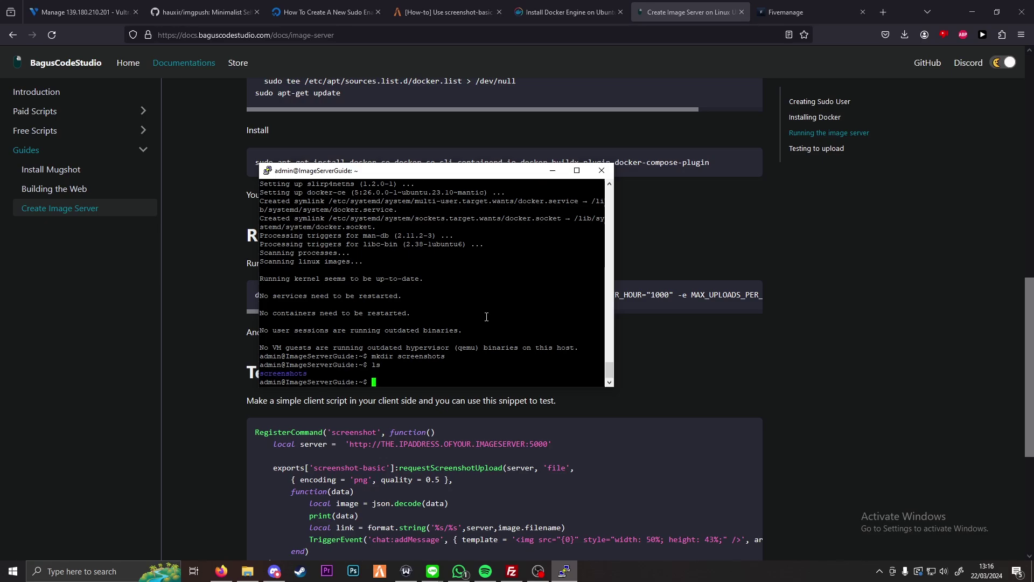
Step: Paste the imgpush docker run command at the prompt and move to its images volume path
right_click(416, 311)
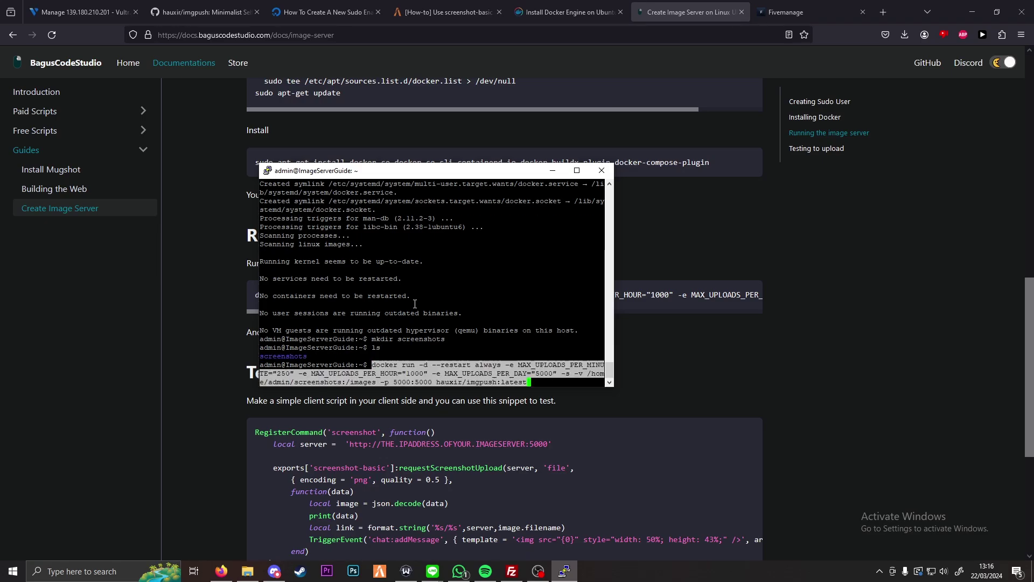
key(Left)
key(Left)
key(Left)
key(Left)
key(Left)
key(Left)
key(Left)
key(Left)
key(Left)
key(Left)
key(Left)
key(Left)
key(Left)
key(Left)
key(Left)
key(Left)
key(Left)
key(Left)
key(Left)
key(Left)
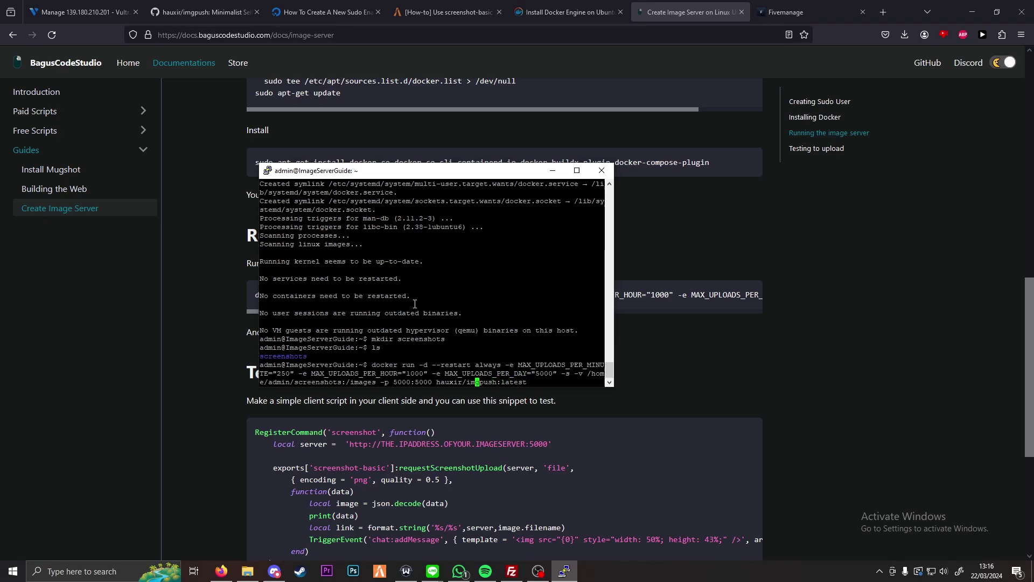
key(Left)
key(Left)
key(Left)
key(Left)
key(Left)
key(Left)
key(Left)
key(Left)
key(Left)
Step: Set FileZilla's host to the server IP 139.180.210.201 copied from the Vultr page
click(512, 571)
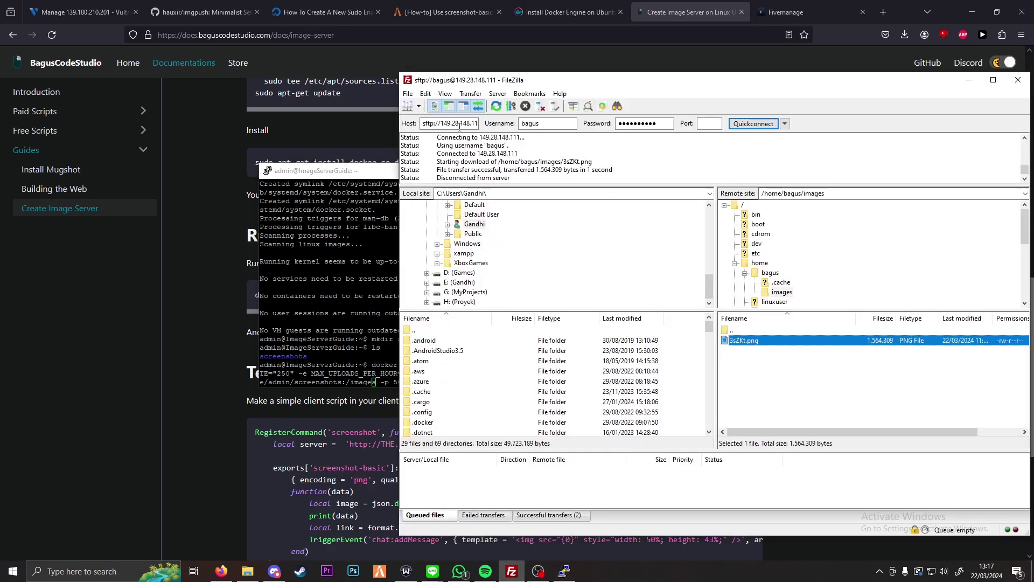
triple_click(458, 123)
key(ctrl+v)
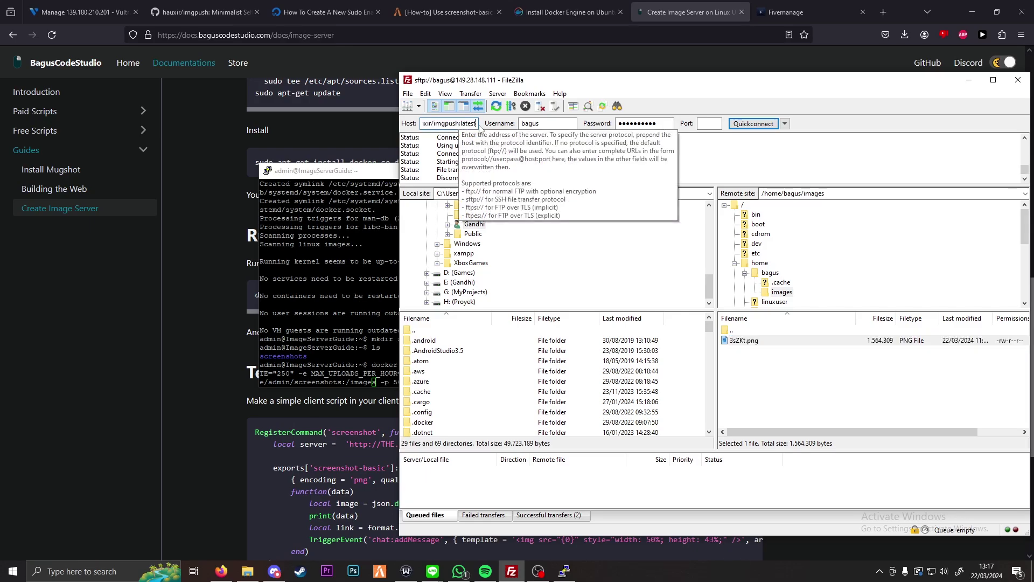
click(121, 13)
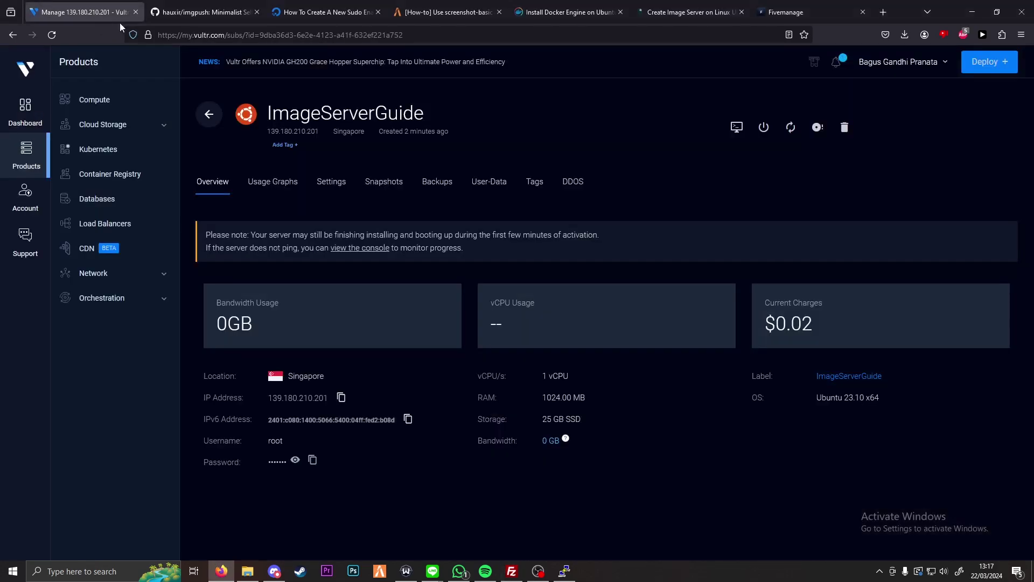
click(341, 397)
key(alt+Tab)
key(ctrl+v)
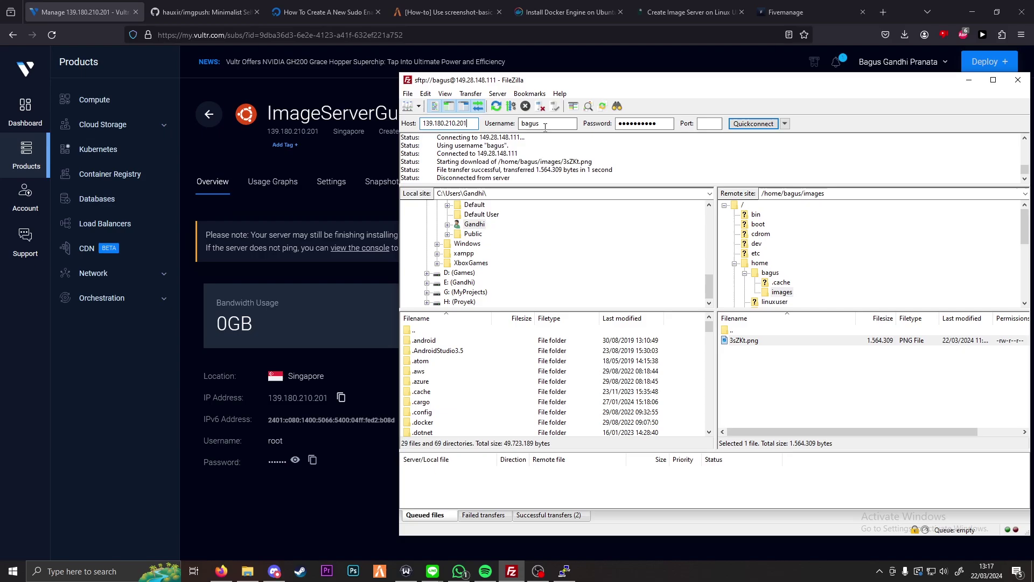
Step: Log in as admin with the account password on port 22, replacing the old connection
double_click(576, 125)
text(admin)
key(Tab)
text(••••••)
click(709, 124)
text(22)
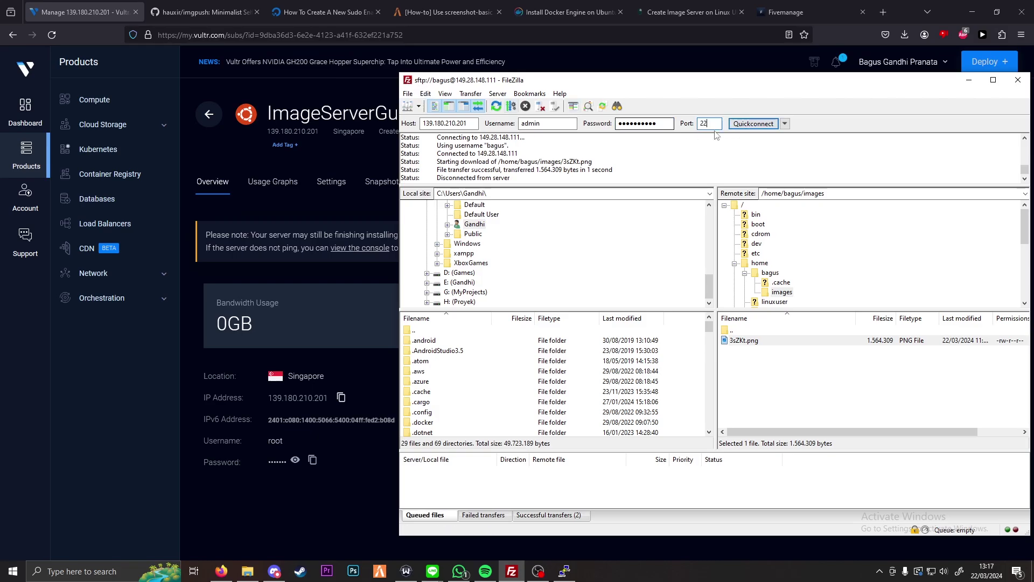
click(748, 125)
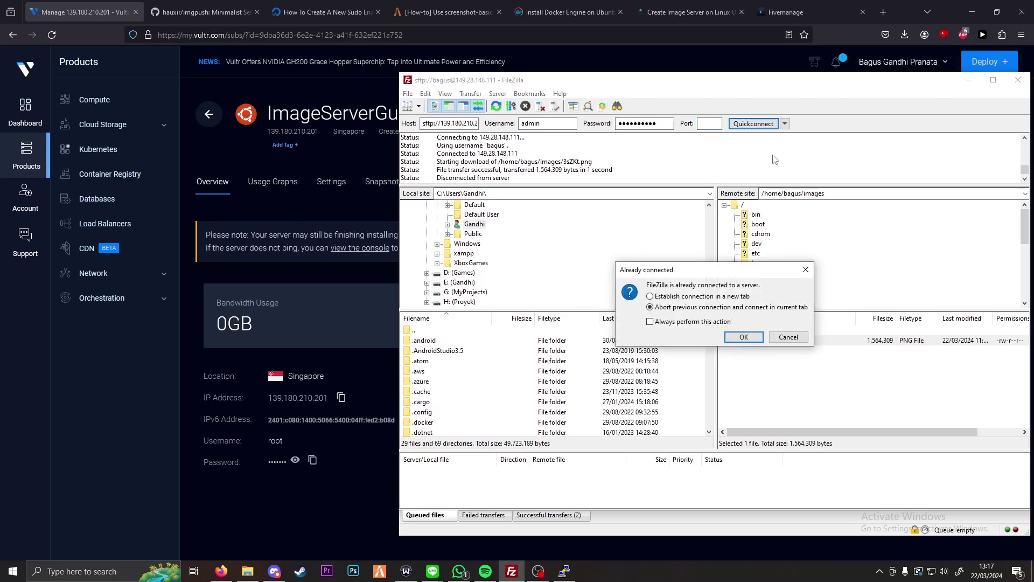
click(744, 337)
drag(605, 86, 406, 74)
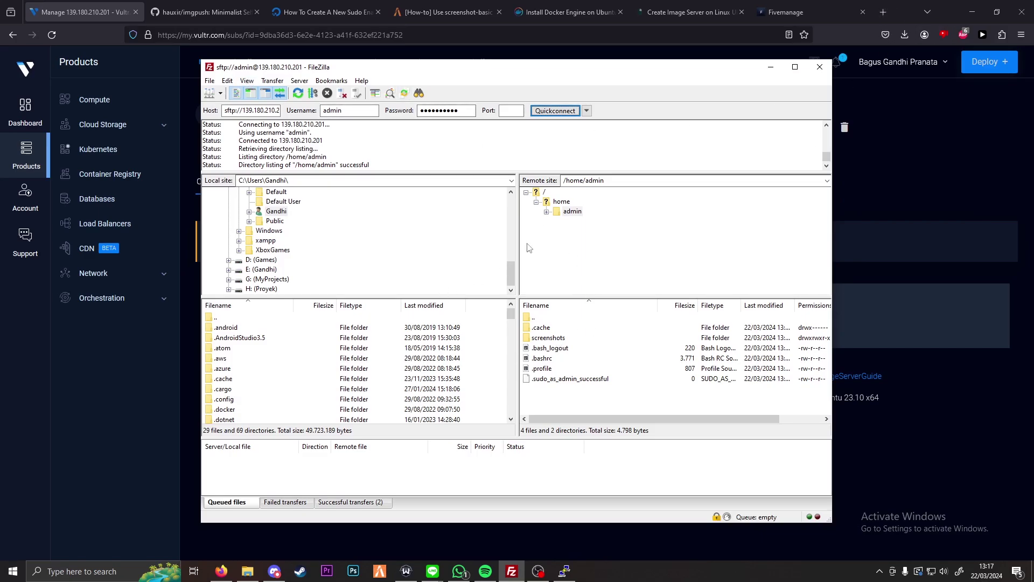
Step: Open the remote screenshots folder, confirm it is empty, and return to /home/admin
double_click(556, 340)
double_click(546, 319)
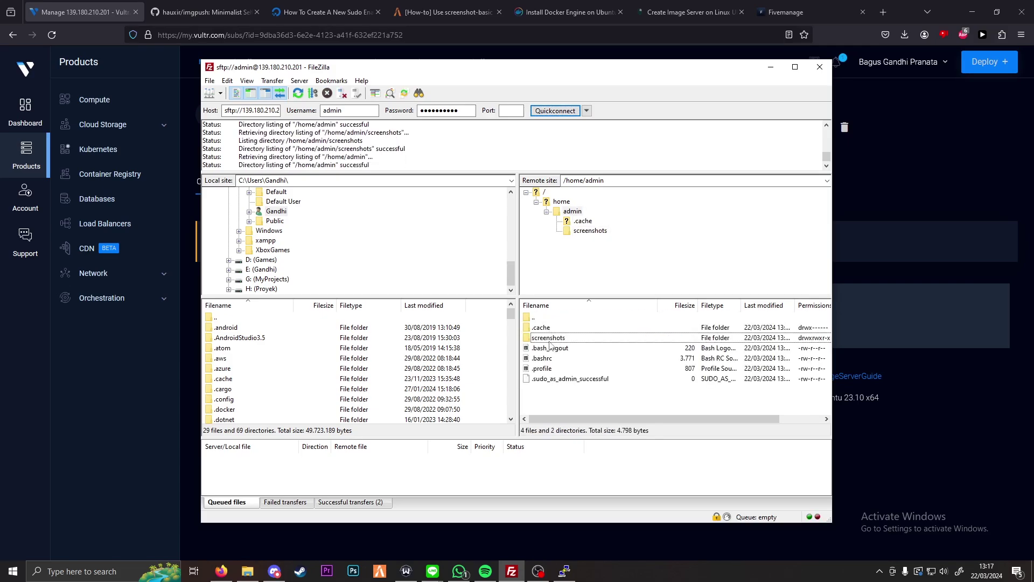
click(564, 571)
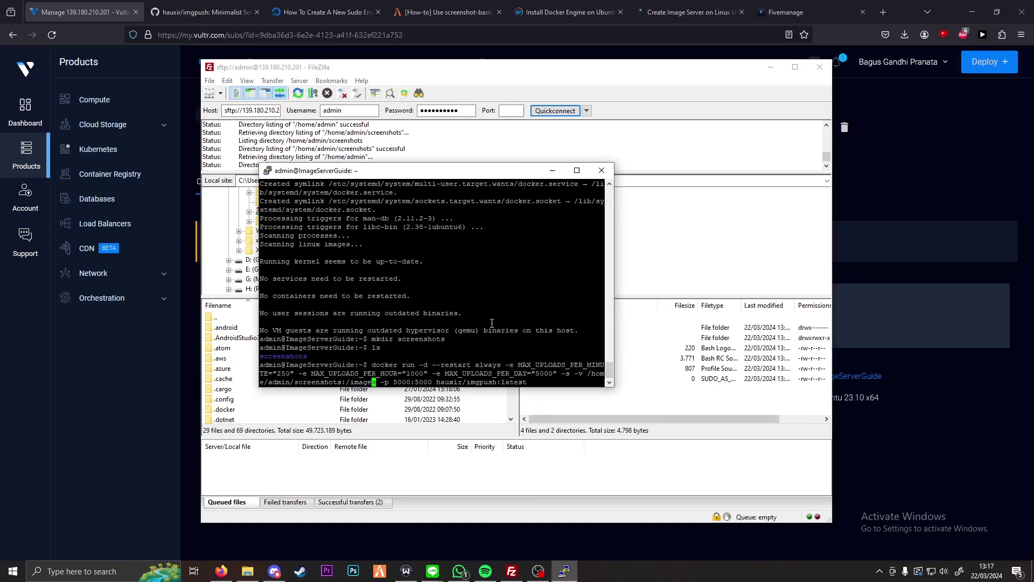
Step: Run the imgpush docker command, then remove the stray -s flag and rerun it
key(Return)
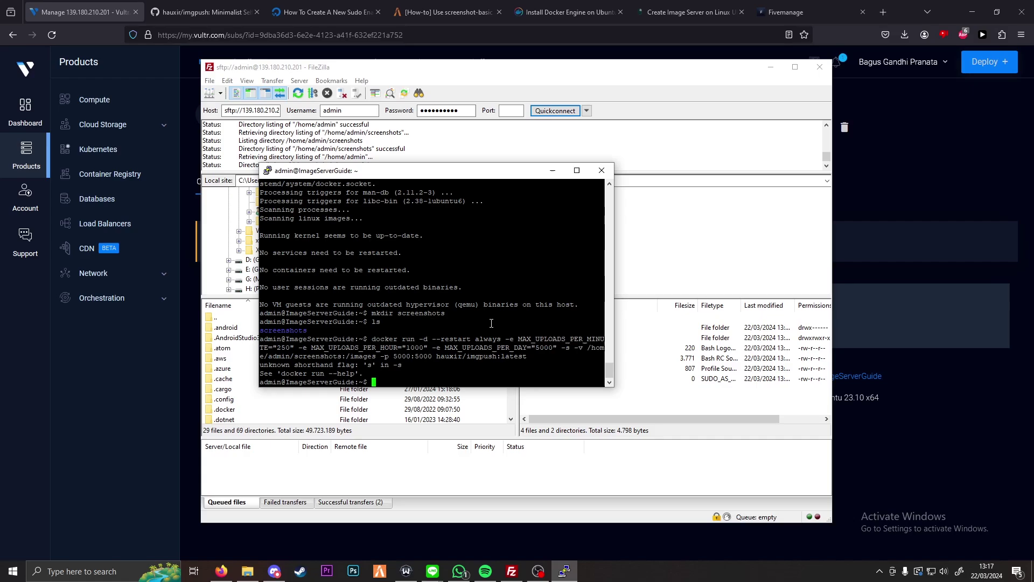
key(Up)
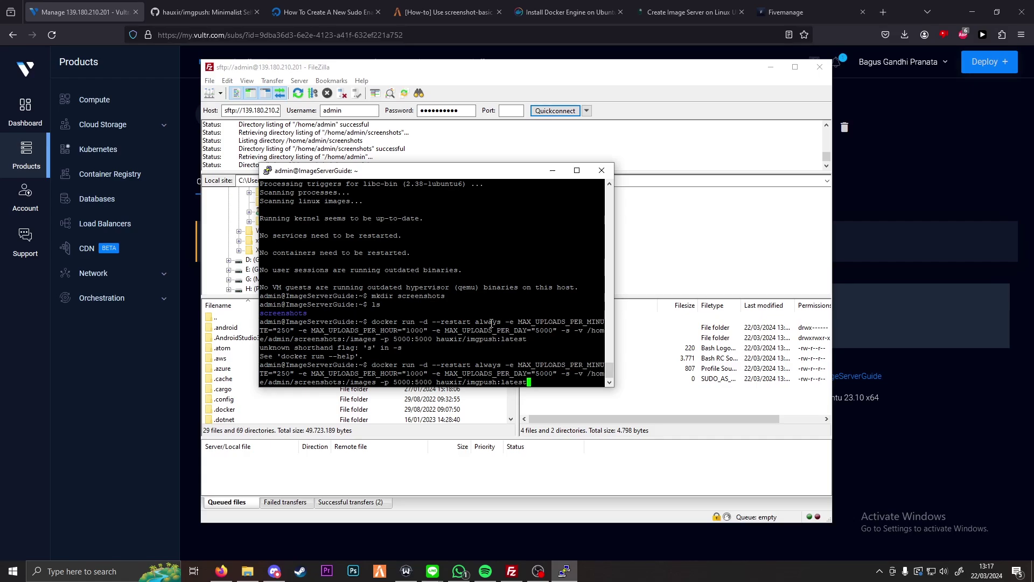
key(Left)
key(Left)
key(Left)
key(Left)
key(Left)
key(Left)
key(Left)
key(Left)
key(Left)
key(Left)
key(Left)
key(Left)
key(Left)
key(Left)
key(Left)
key(Left)
key(Left)
key(Left)
key(Left)
key(Left)
key(Left)
key(Left)
key(Left)
key(Left)
key(Left)
key(Left)
key(Left)
key(Left)
key(Left)
key(Left)
key(Left)
key(Left)
key(Left)
key(Left)
key(Left)
key(Left)
key(Left)
key(Left)
key(Left)
key(Left)
key(Right)
key(Delete)
key(Delete)
key(BackSpace)
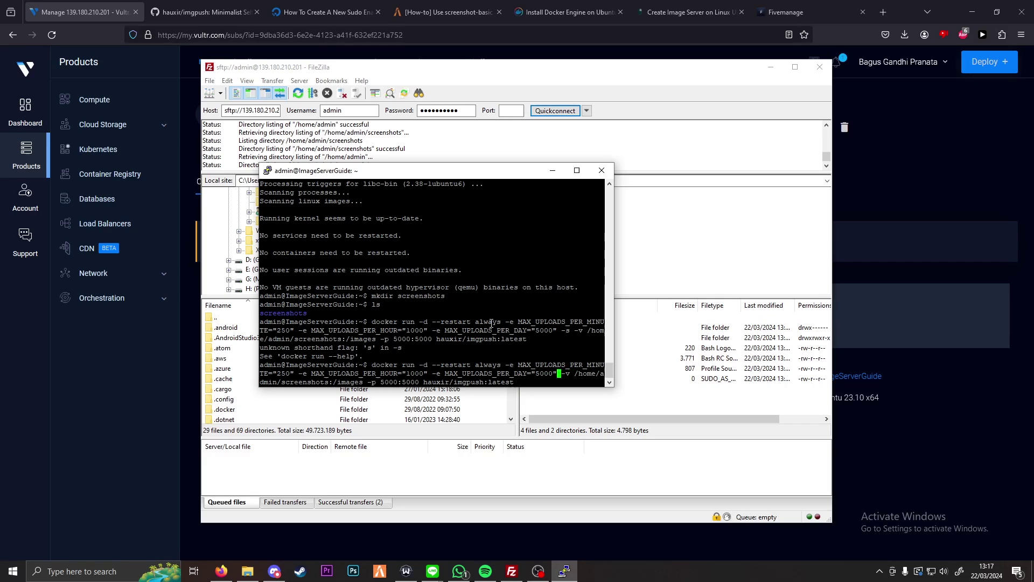
key(Return)
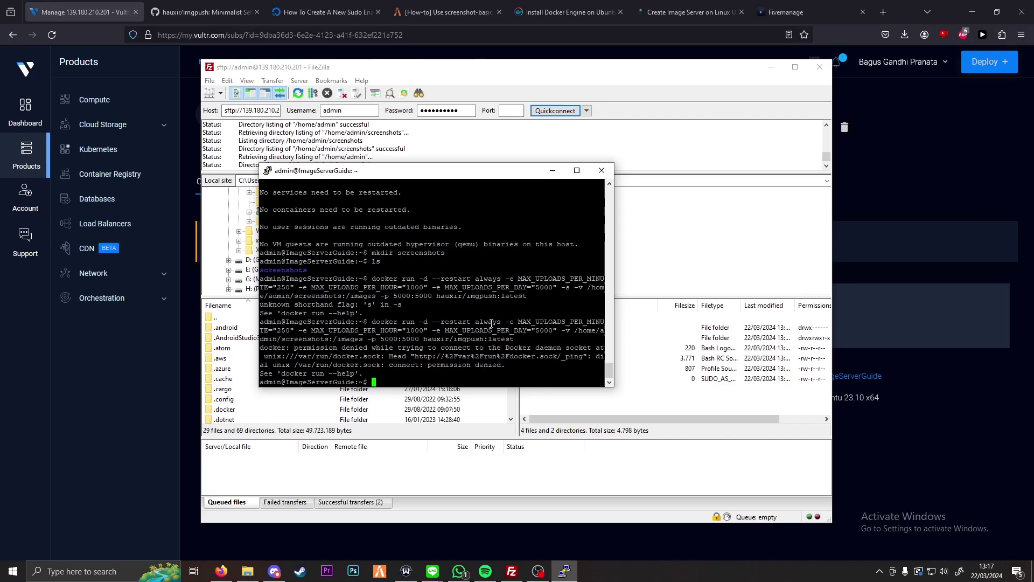
Step: Recall the failing docker command again and move to its start to prepend sudo
text(sudo)
key(BackSpace)
key(BackSpace)
key(BackSpace)
key(BackSpace)
key(BackSpace)
key(Up)
key(Left)
key(Left)
key(Left)
key(Left)
key(Left)
key(Left)
key(Left)
key(Left)
key(Left)
key(Left)
key(Left)
key(Left)
key(Left)
key(Left)
key(Left)
key(Left)
key(Left)
key(Left)
key(Left)
key(Left)
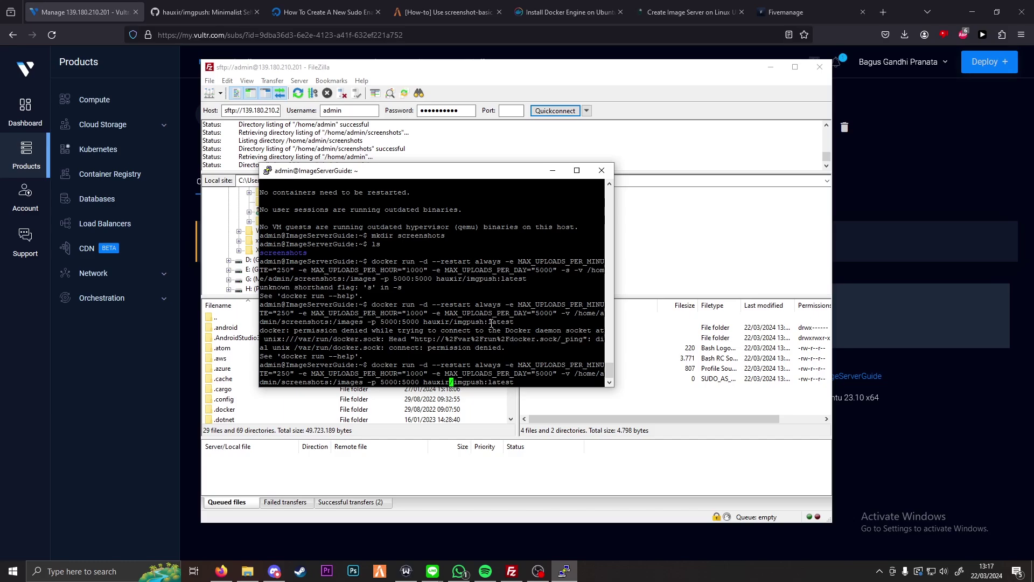
key(Left)
key(Left)
key(Left)
key(Left)
key(Left)
key(Left)
key(Left)
key(Left)
key(Left)
key(Left)
key(Left)
key(Left)
key(Left)
key(Left)
key(Left)
key(Left)
key(Left)
key(Left)
key(Left)
key(Left)
key(Left)
key(Left)
key(Left)
key(Left)
key(Left)
key(Left)
key(Left)
key(Left)
key(Left)
key(Left)
key(Left)
key(Left)
key(Left)
key(Left)
key(Left)
key(Left)
key(Left)
key(Left)
key(Left)
key(Left)
key(Left)
key(Left)
key(Left)
key(Left)
key(Left)
key(Left)
key(Left)
key(Left)
key(Left)
key(Left)
key(Left)
key(Left)
key(Left)
key(Left)
key(Left)
key(Left)
key(Left)
key(Left)
key(Left)
key(Left)
Step: Run the imgpush container with sudo and confirm with 'sudo docker ps' it maps port 5000
text(sudo)
key(Return)
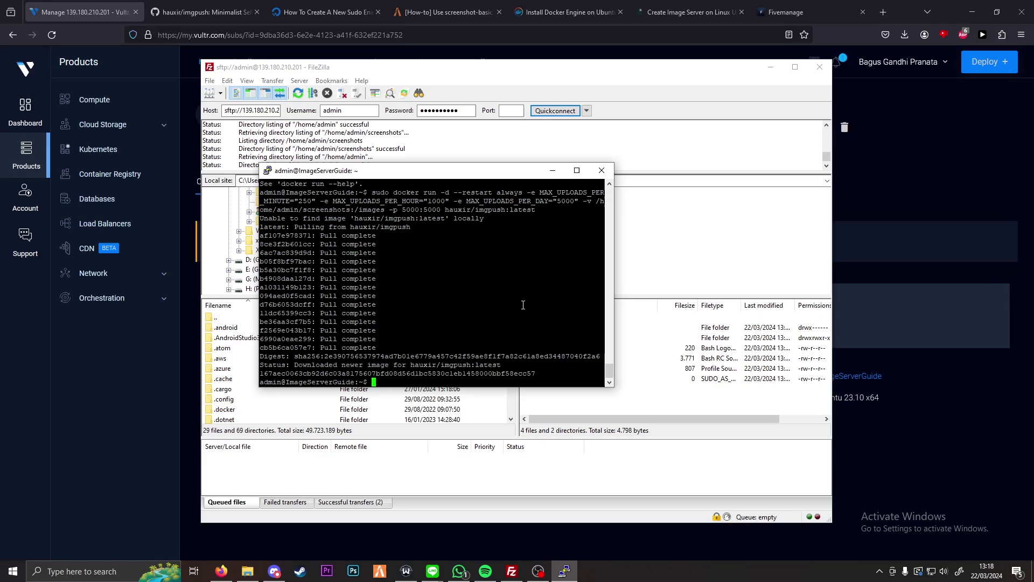
text(sudo docker ps)
key(Return)
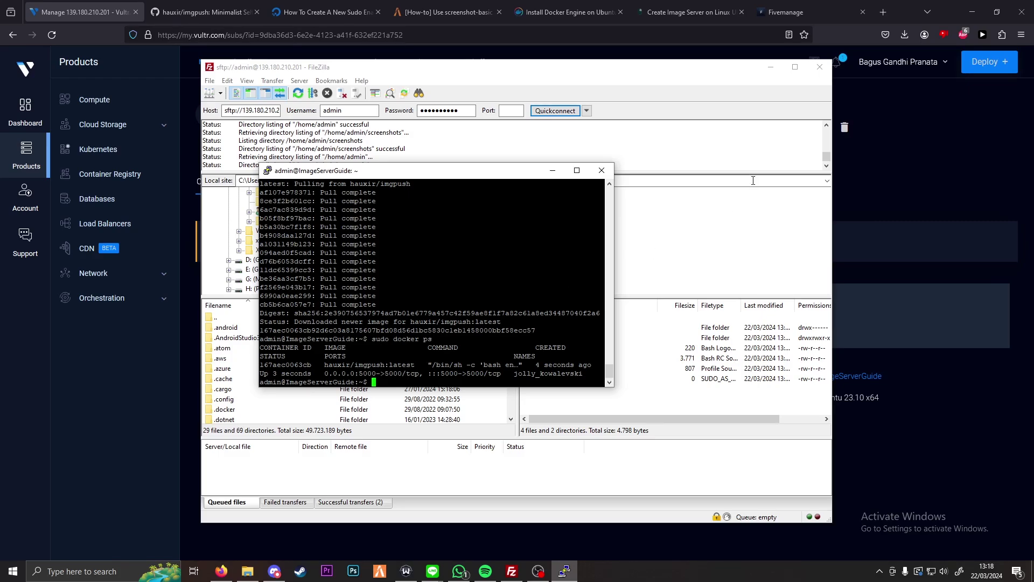
click(377, 51)
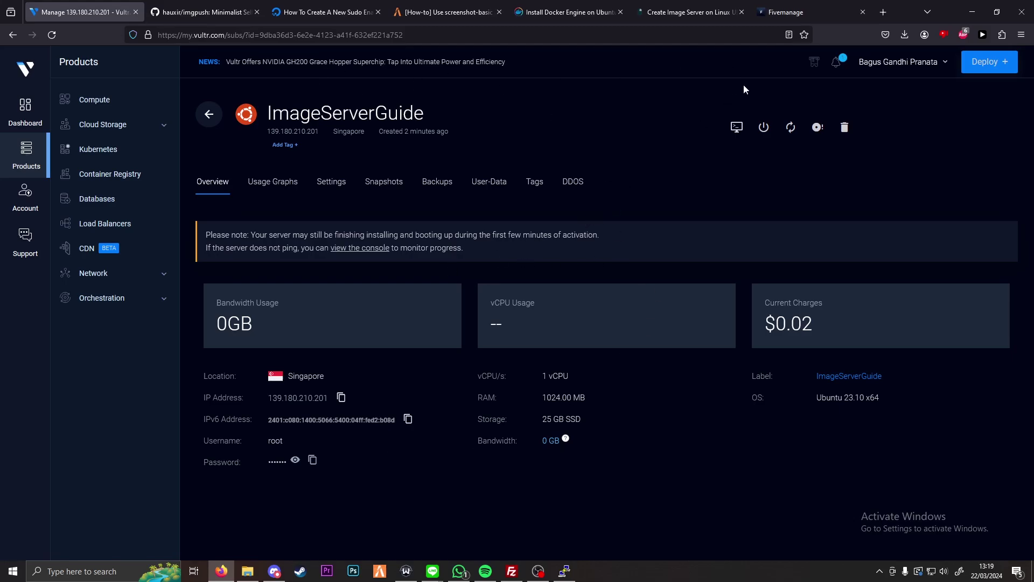
Step: Load the imgpush page at 139.180.210.201:5000 in a new browser tab
click(886, 6)
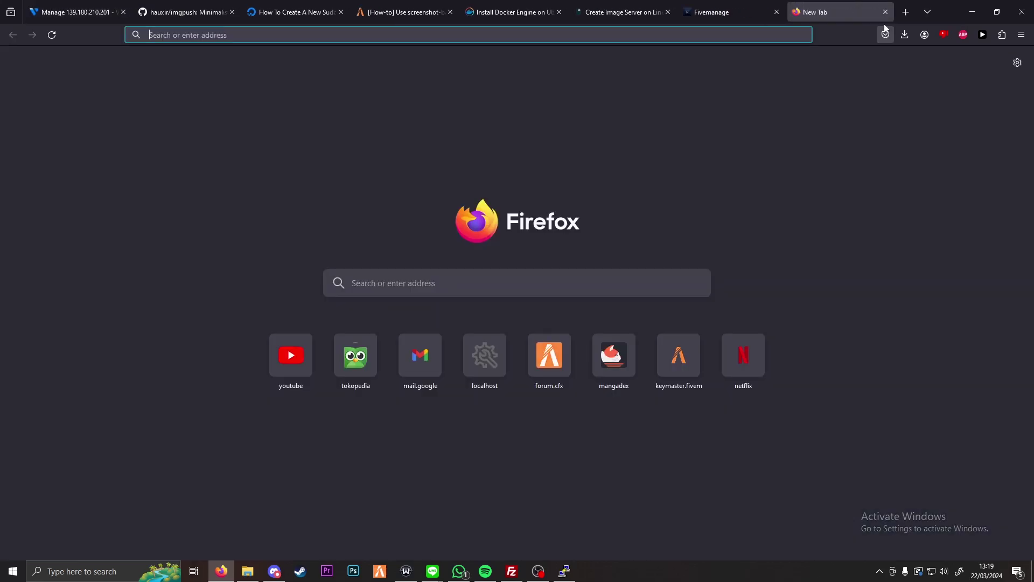
click(89, 5)
click(817, 12)
key(ctrl+v)
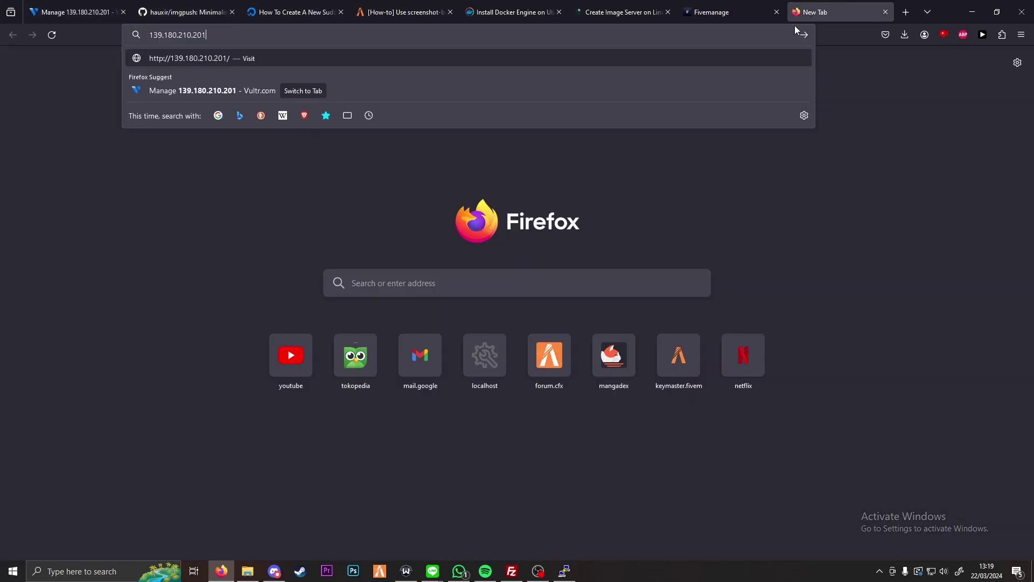
text(:5000)
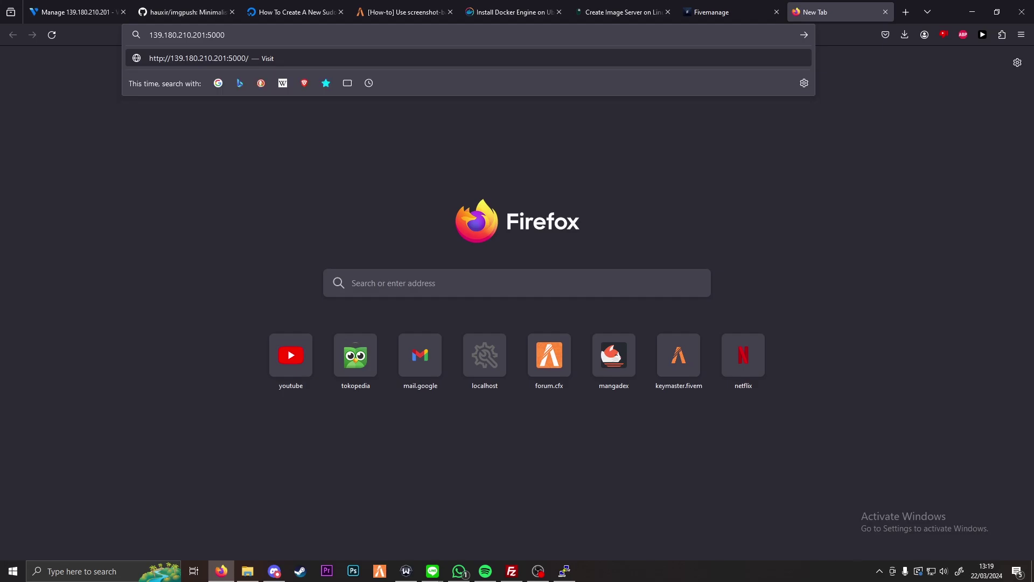
key(Return)
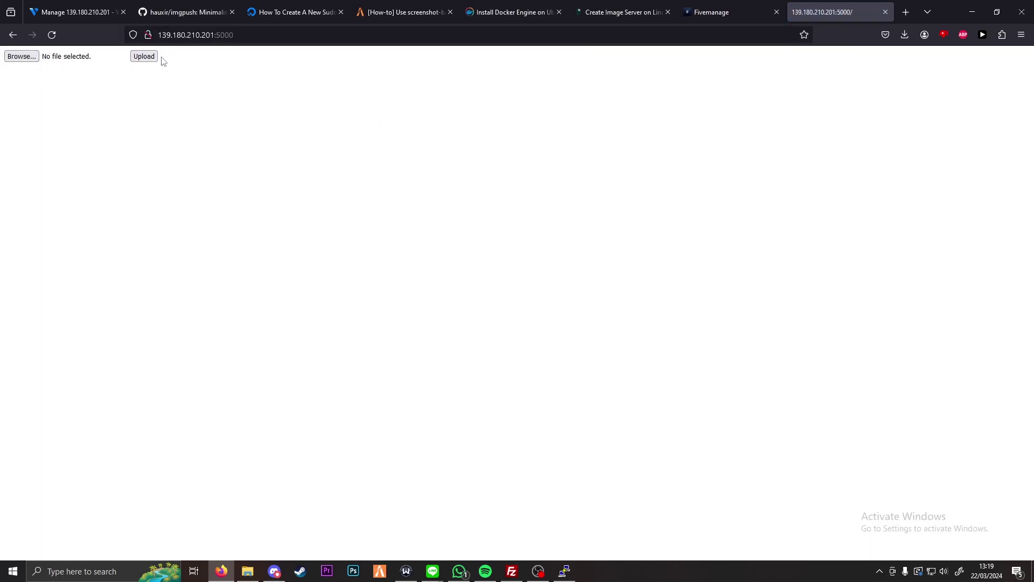
Step: Upload background.png from the bcs_housing html images folder to imgpush
click(25, 58)
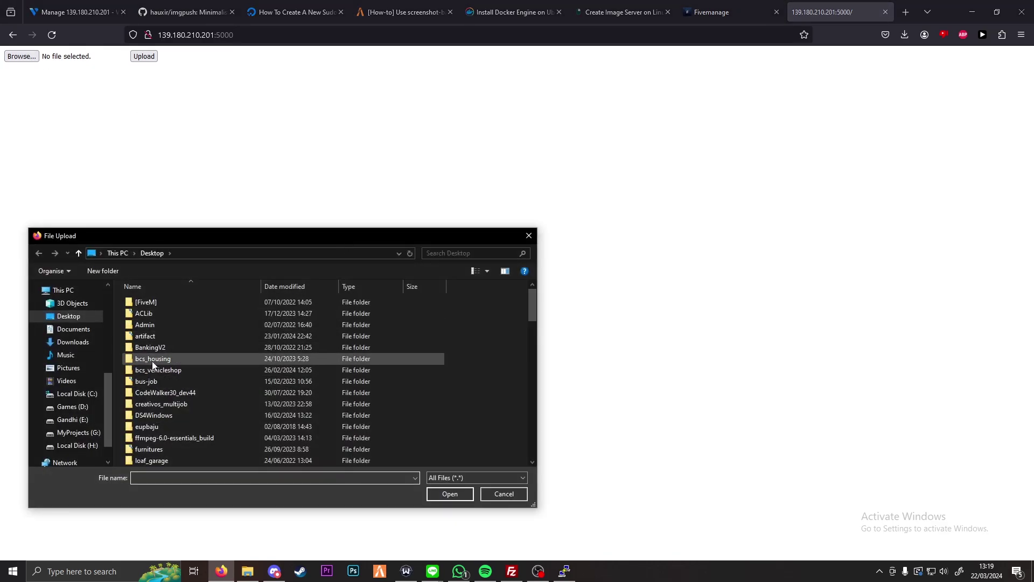
double_click(155, 362)
double_click(146, 313)
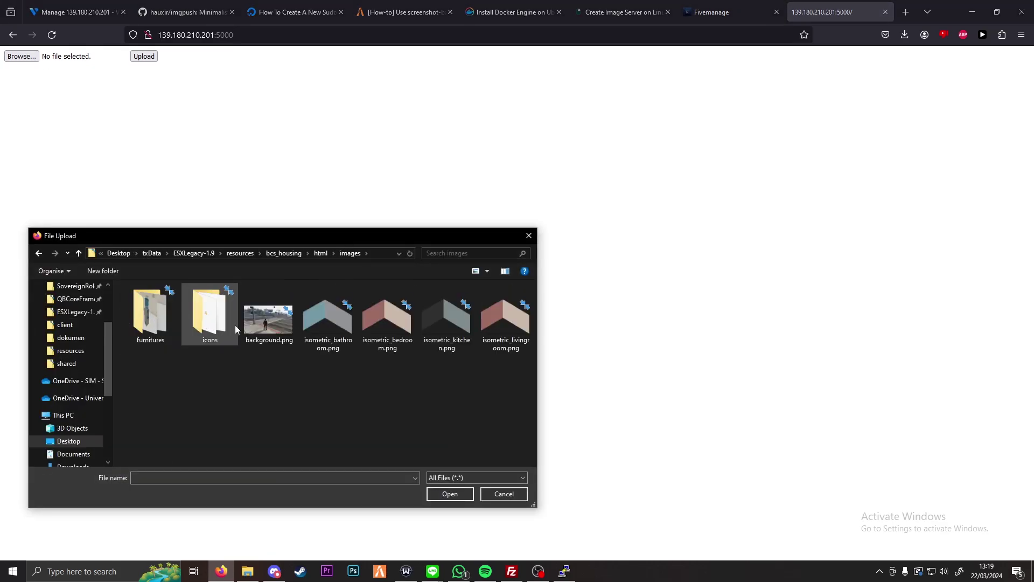
click(286, 341)
click(460, 496)
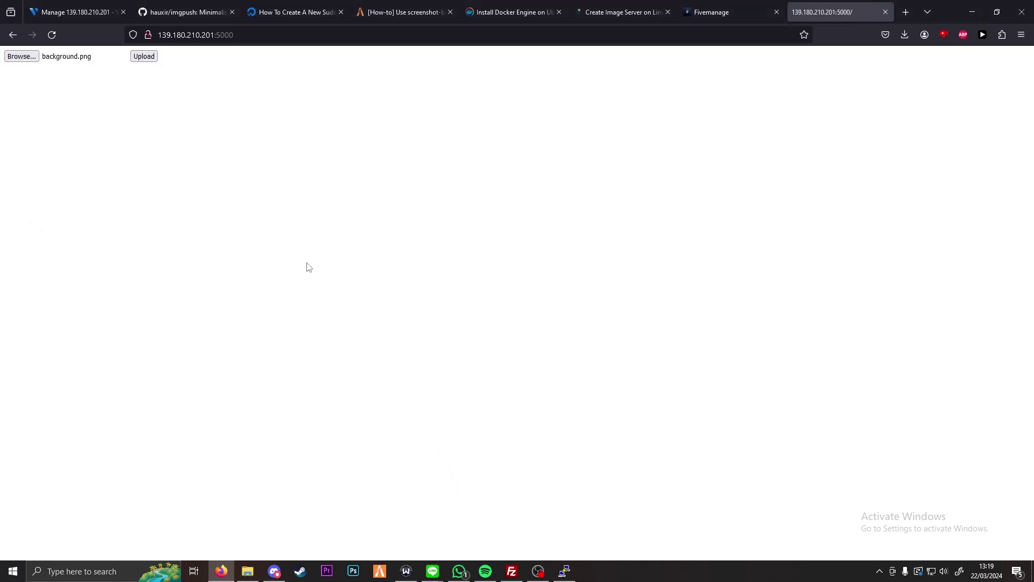
click(143, 58)
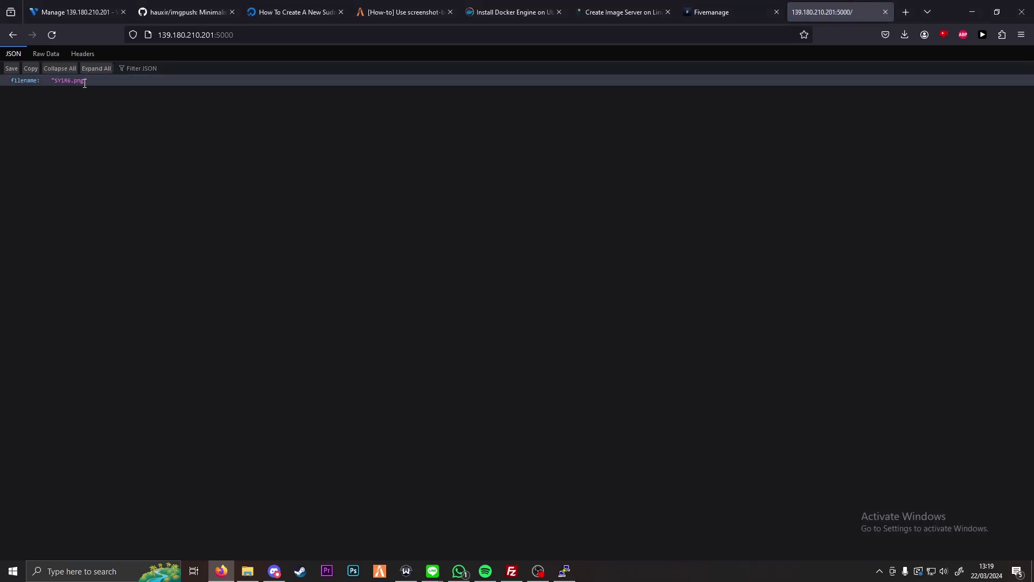
Step: View the uploaded image by appending /SYiR6.png to the server URL
drag(85, 83, 59, 82)
click(246, 33)
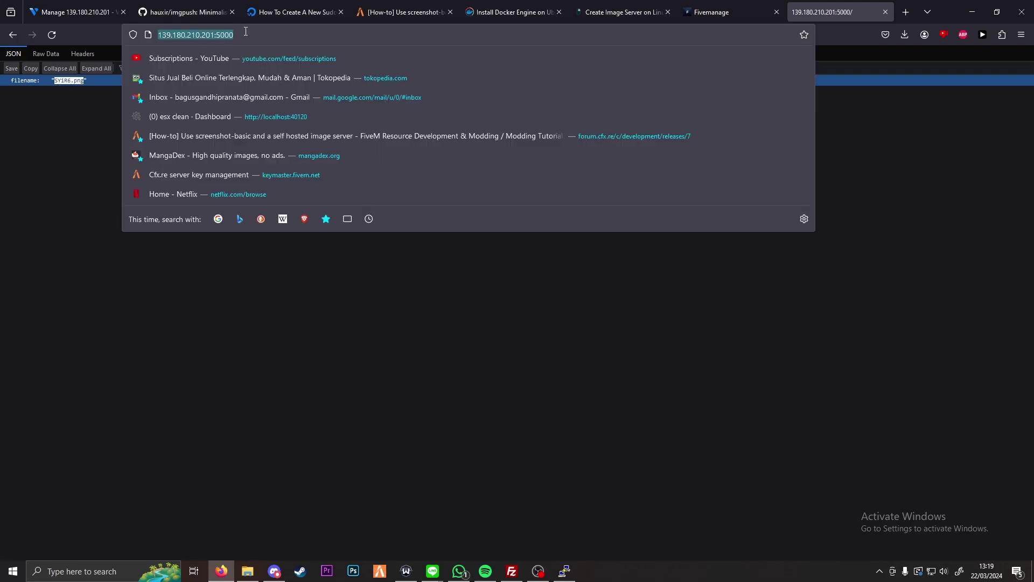
key(End)
text(/)
text(SYiR6.png)
key(Return)
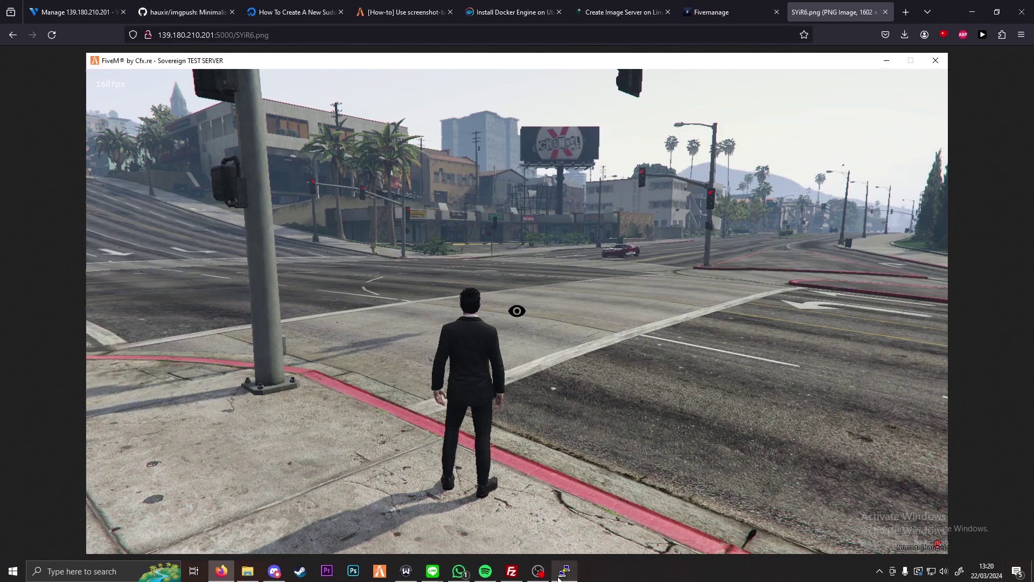
Step: Refresh FileZilla's /home/admin/screenshots listing to reveal SYiR6.png at 2,353,329 bytes
mouse_move(549, 575)
click(512, 572)
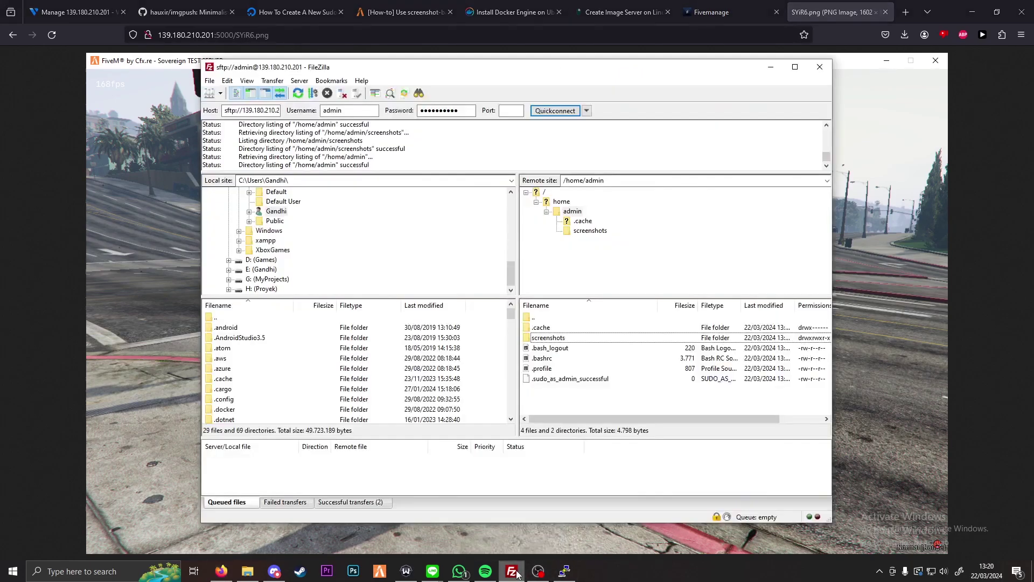
right_click(562, 395)
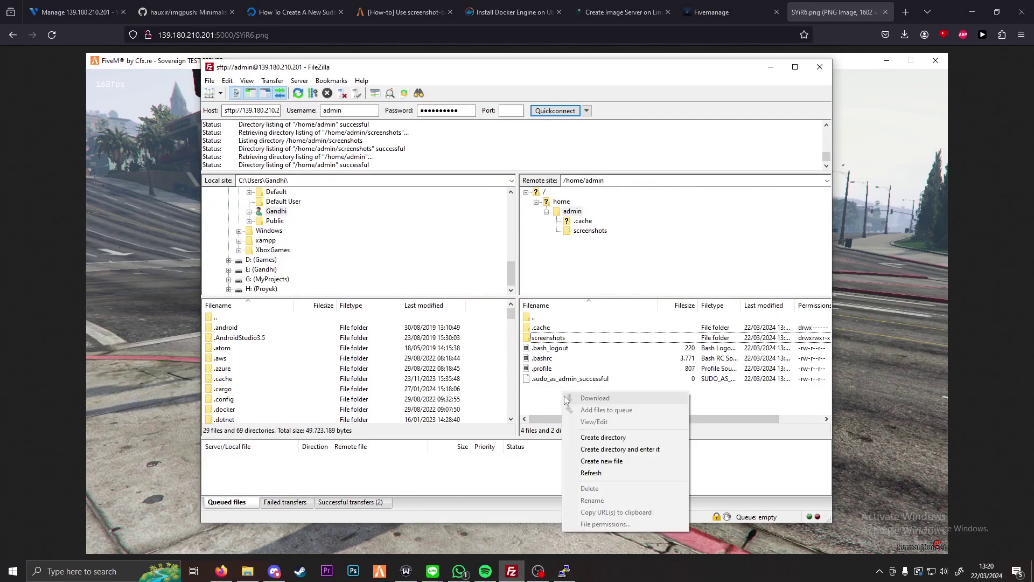
click(591, 473)
double_click(558, 338)
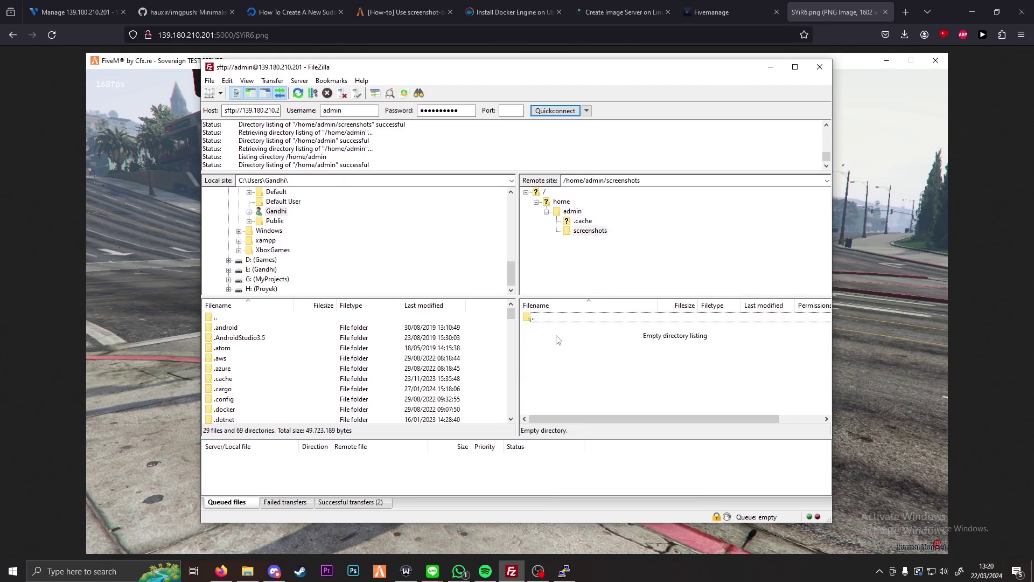
double_click(551, 318)
double_click(560, 339)
right_click(563, 342)
click(591, 423)
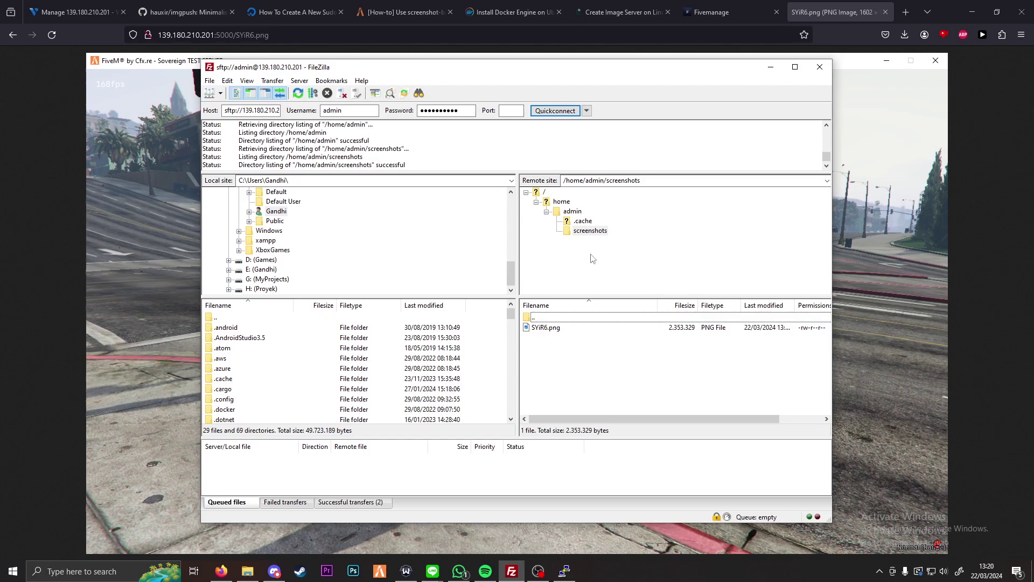
click(564, 572)
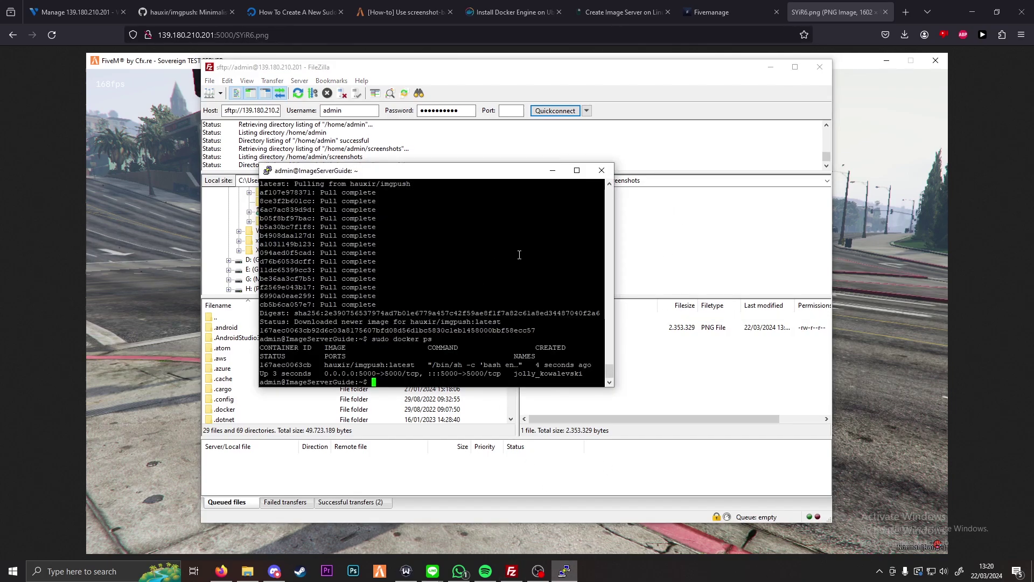
Step: Create a screenshot-test folder in the FiveM resources folder and open it
click(247, 571)
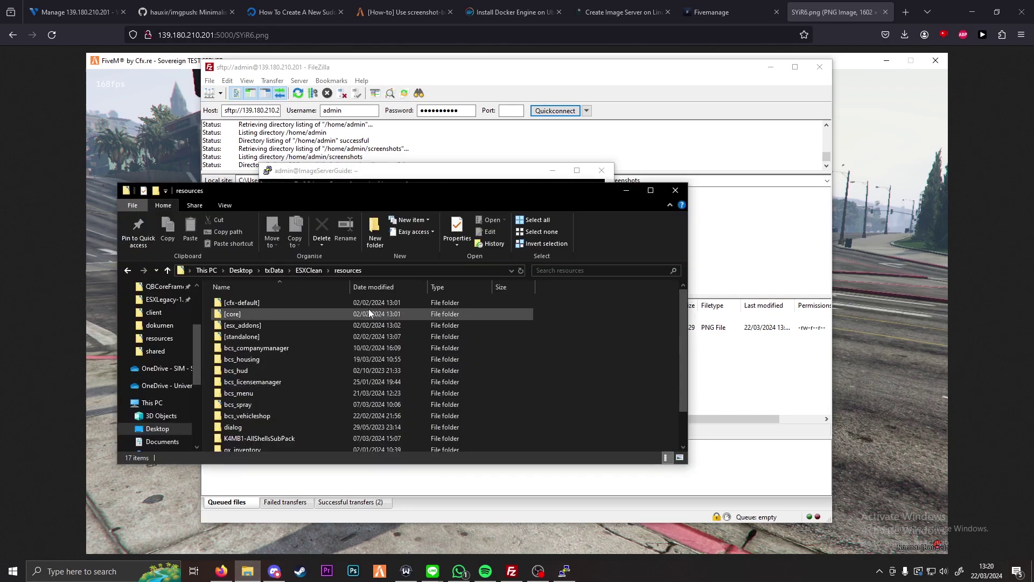
right_click(559, 369)
key(w)
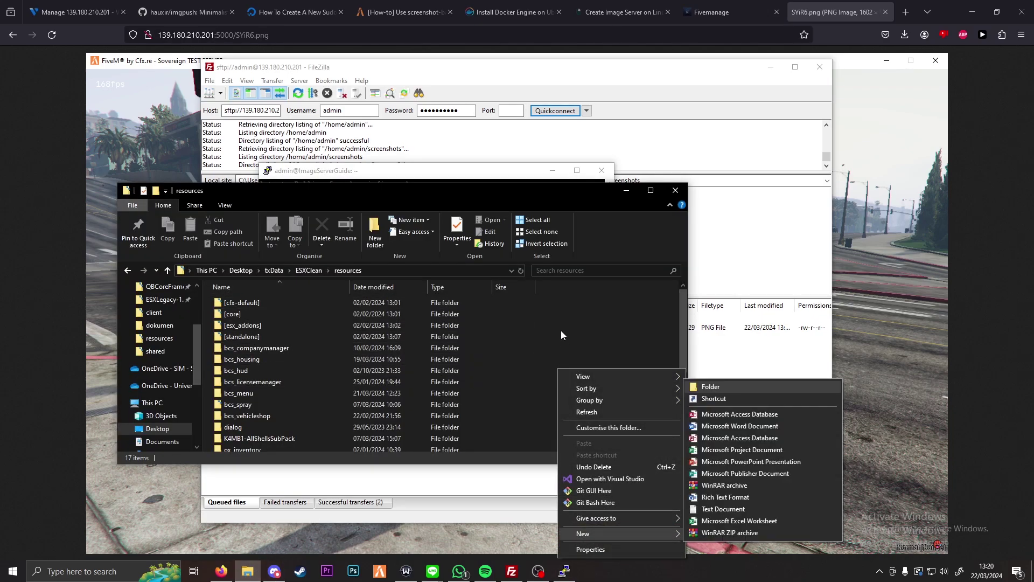
key(f)
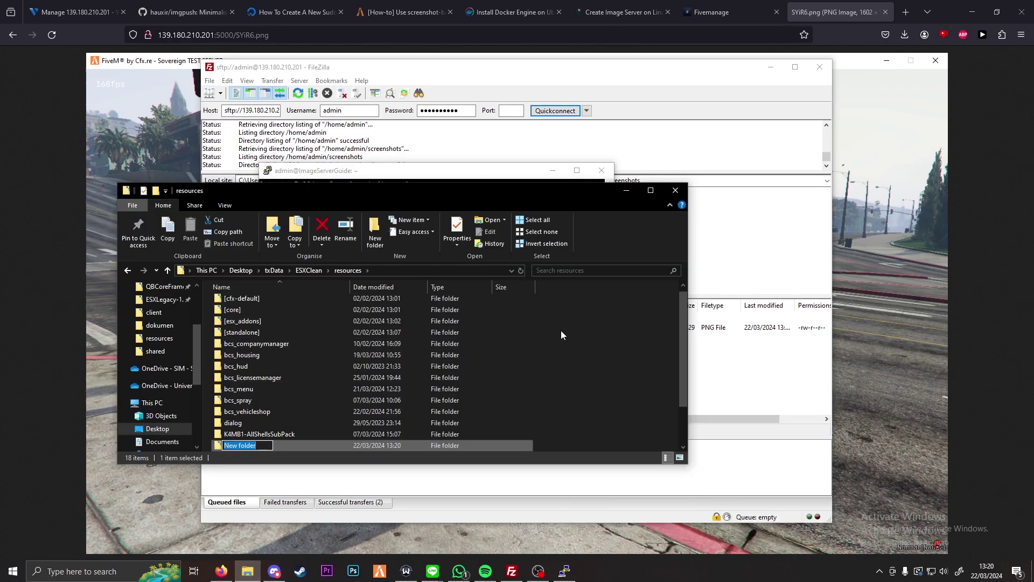
text(screenshot-test)
key(Return)
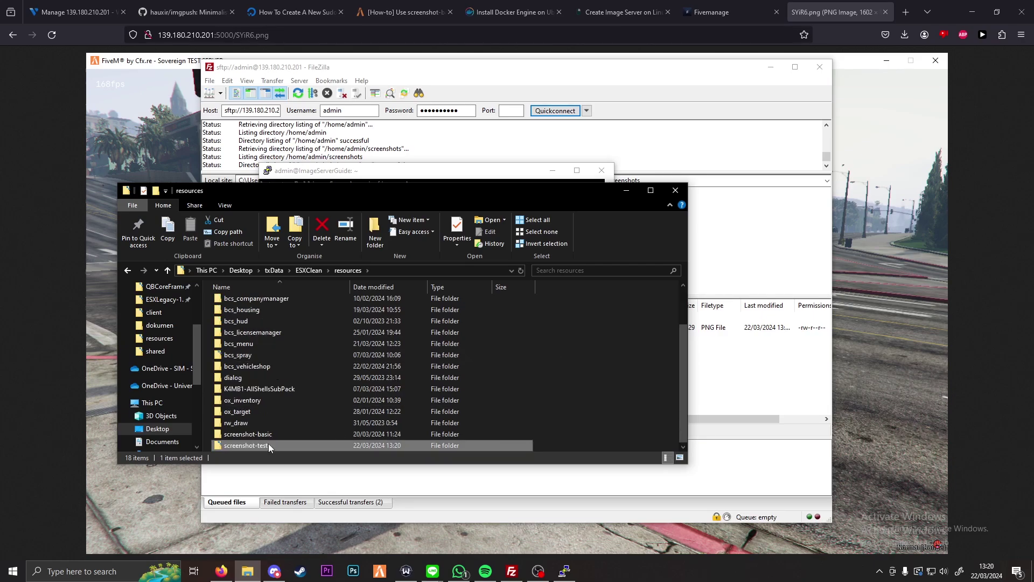
double_click(268, 444)
click(348, 270)
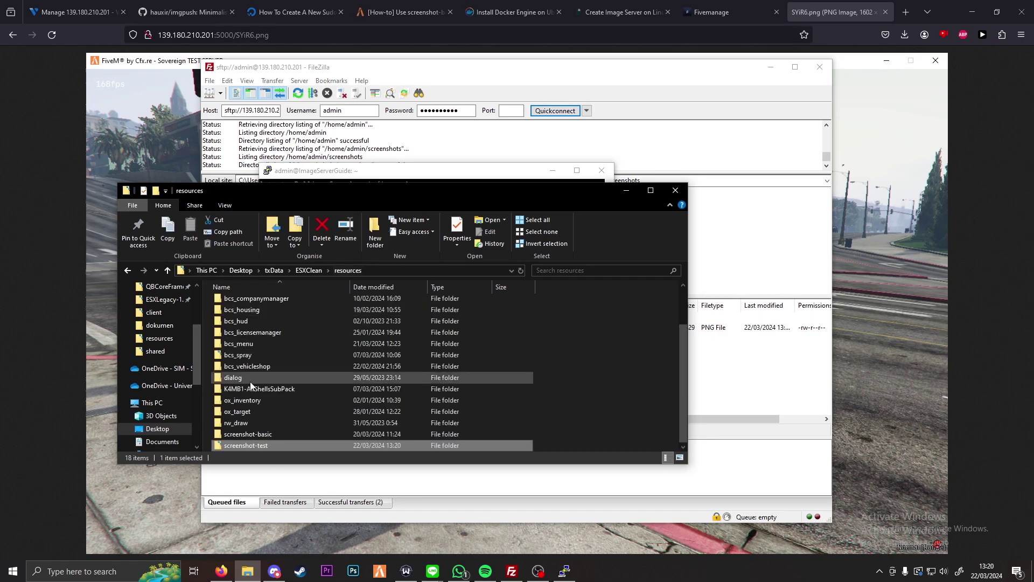
double_click(259, 445)
Step: Check the Create Image Server docs, then create and delete an unwanted folder in screenshot-test
right_click(298, 357)
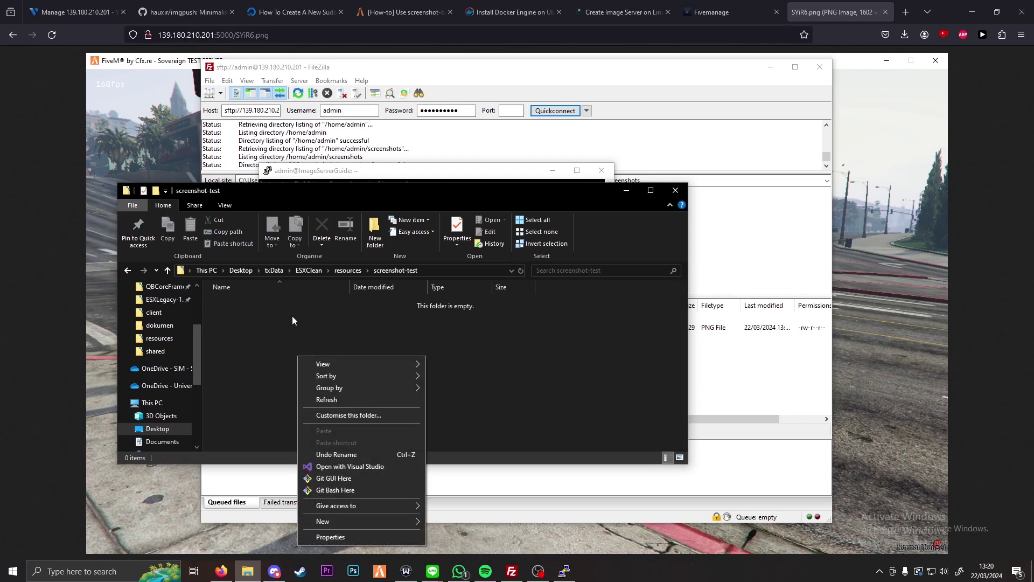
click(620, 12)
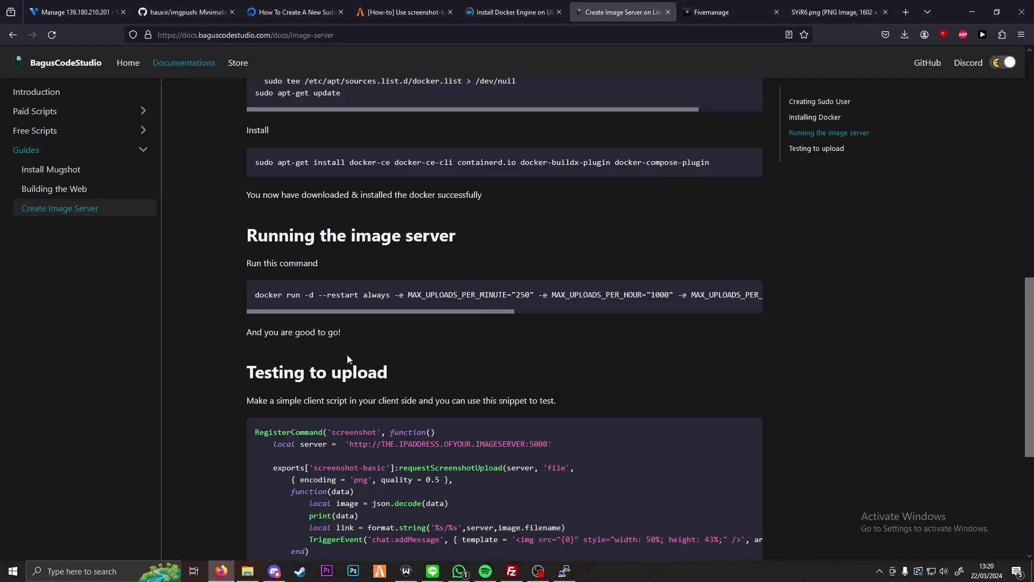
scroll(395, 286, down, 3)
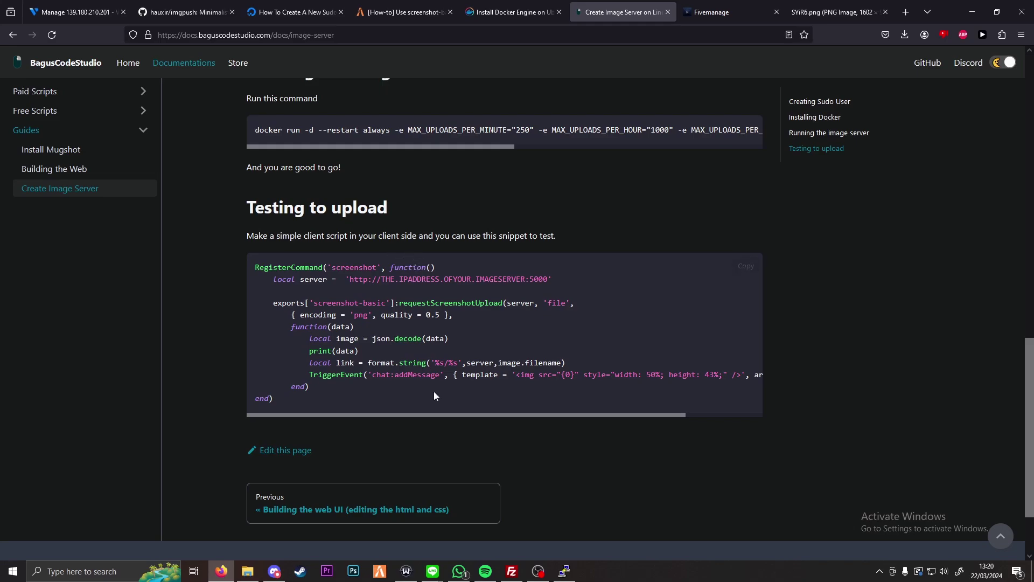
click(248, 571)
right_click(390, 373)
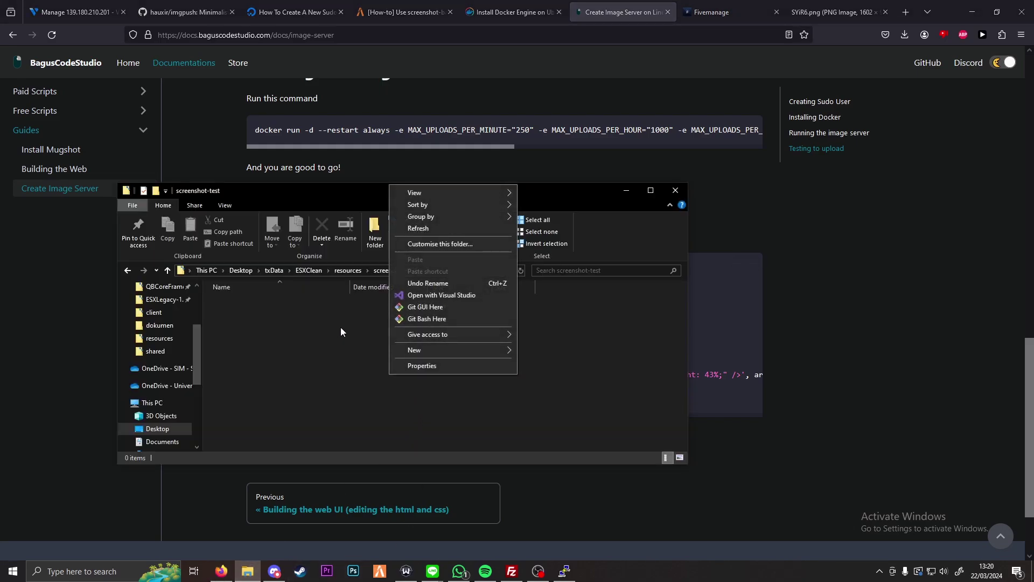
key(w)
key(f)
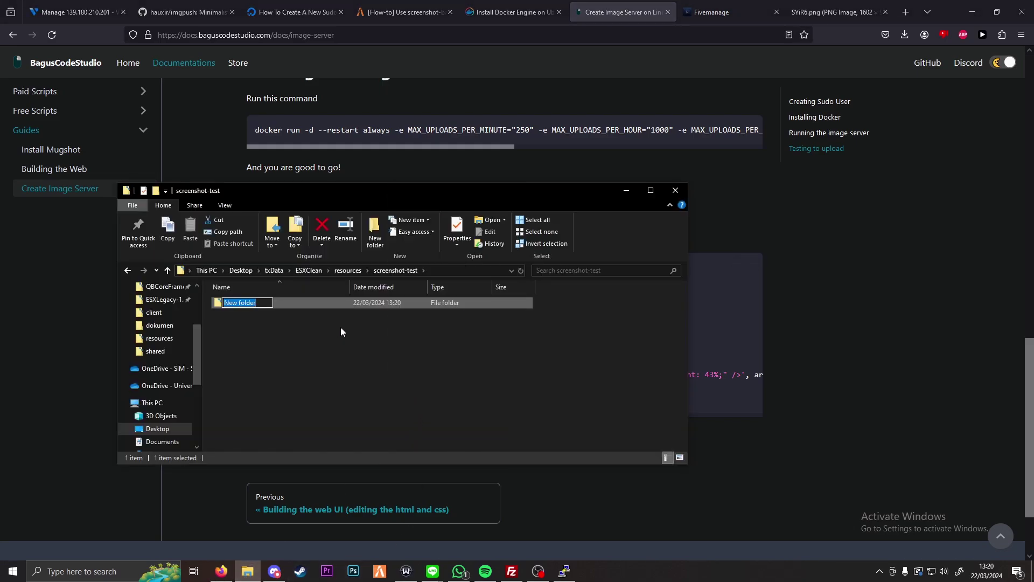
click(302, 311)
click(297, 305)
key(Delete)
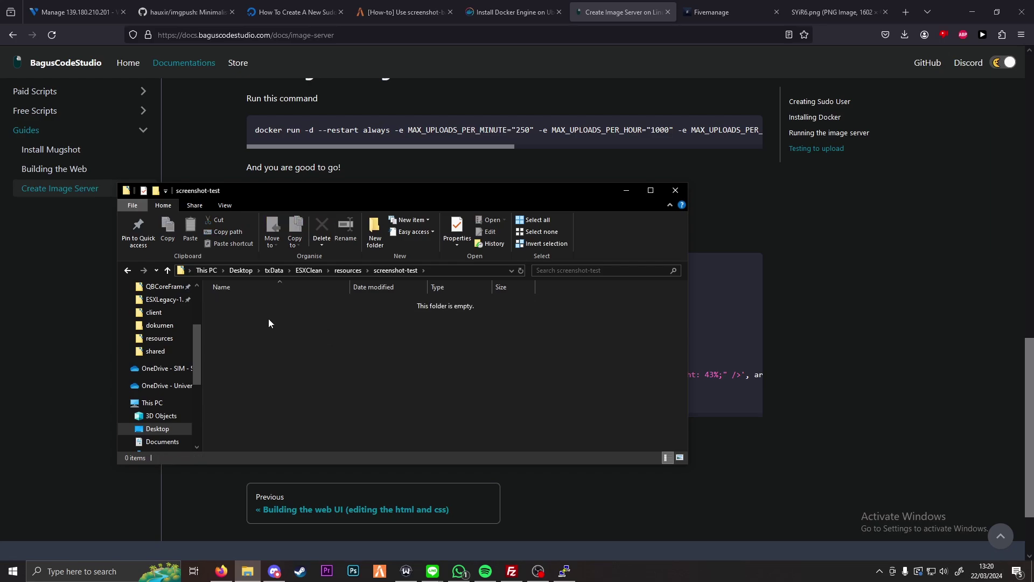
Step: Create a new text document named fxmanifest.lua, accepting the extension change
right_click(268, 318)
text(wt)
text(fxmanife)
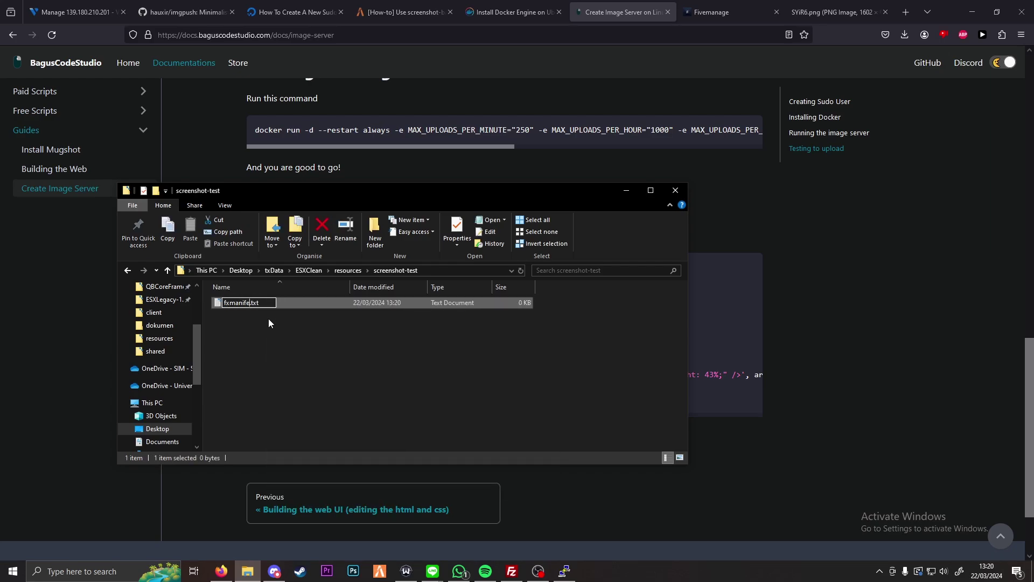
text(st)
key(BackSpace)
text(lua)
key(Return)
key(Return)
Step: Write fx_version 'cerulean', game 'gta5' and client_script 'client.lua' into fxmanifest.lua and save
double_click(269, 306)
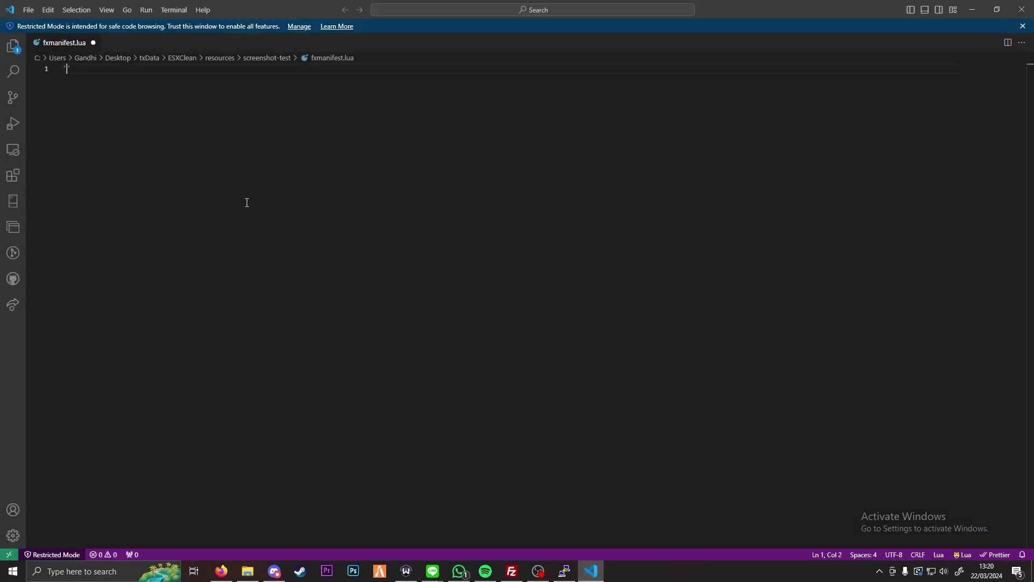
text(fx_version 'cerulean')
key(Return)
text(game 'gta5')
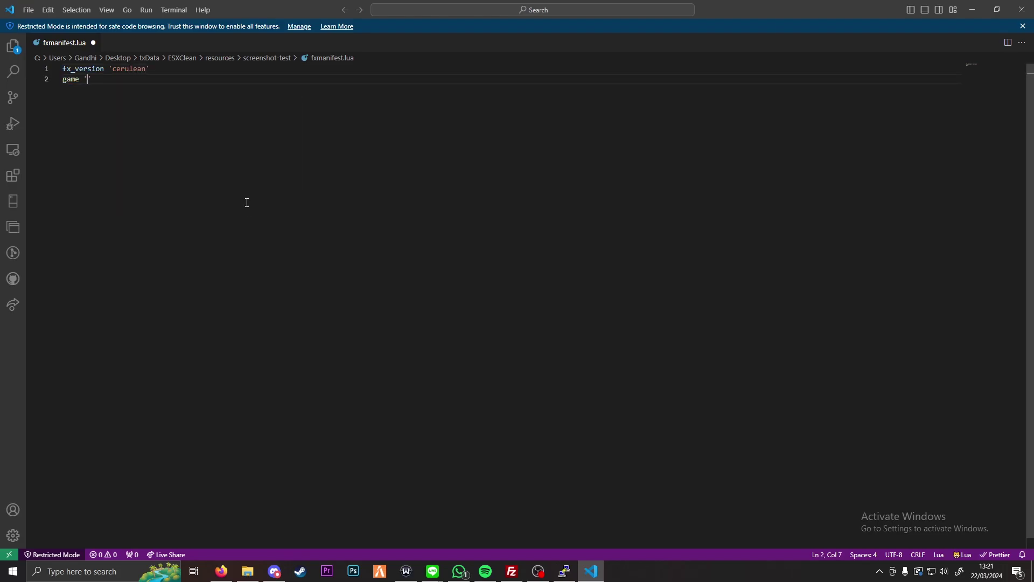
key(Return)
key(Return)
text(client_script 'c)
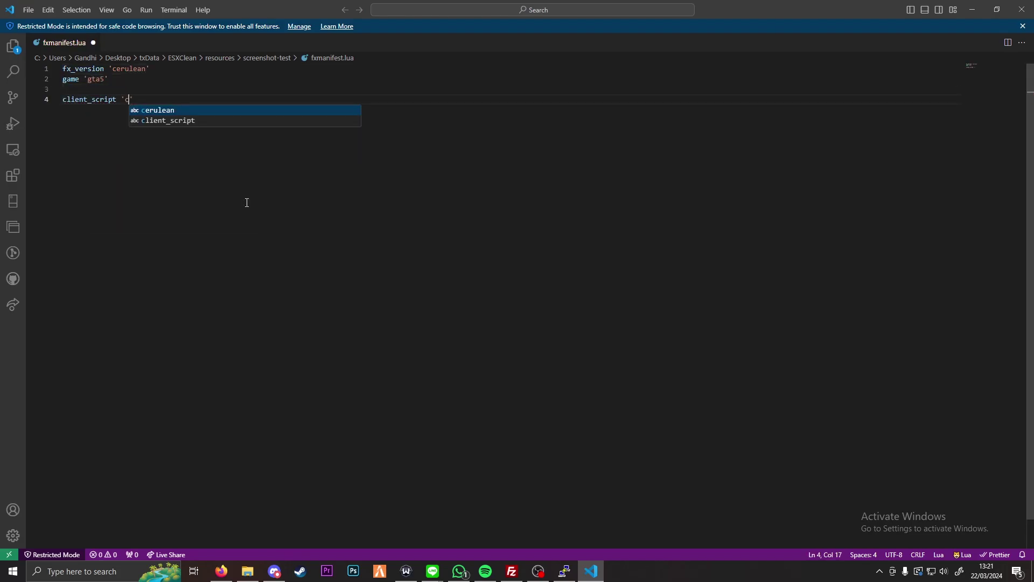
text(lient.lua')
key(Up)
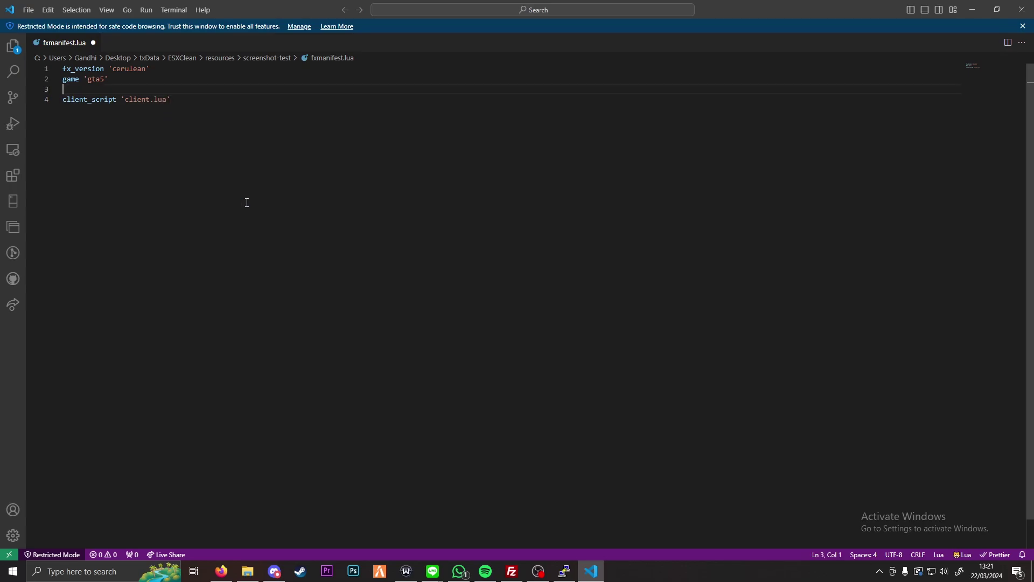
key(ctrl+s)
Step: Create an empty client.lua in the screenshot-test folder and open it in VS Code
click(247, 571)
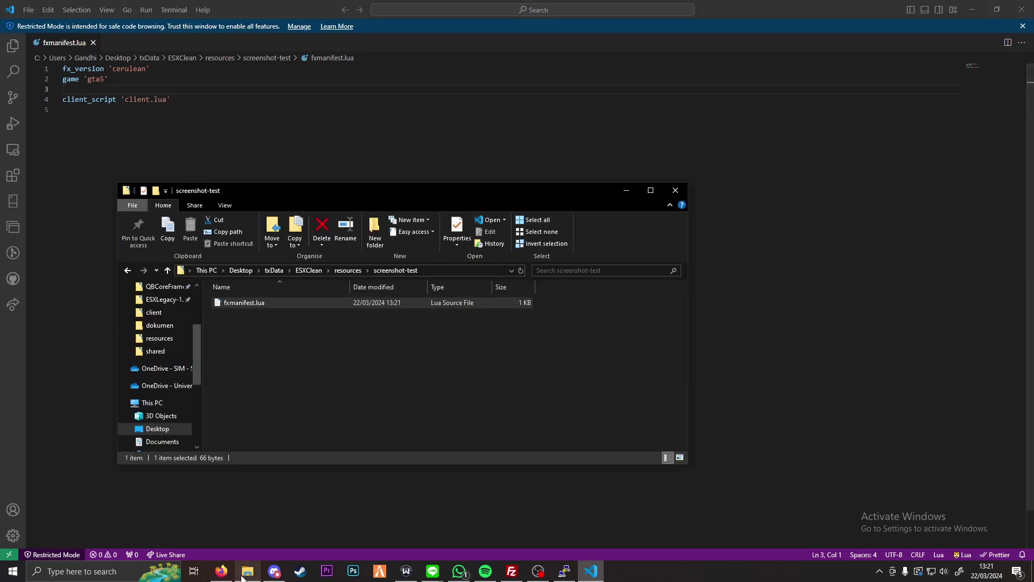
right_click(273, 358)
key(w)
text(t Document.txt)
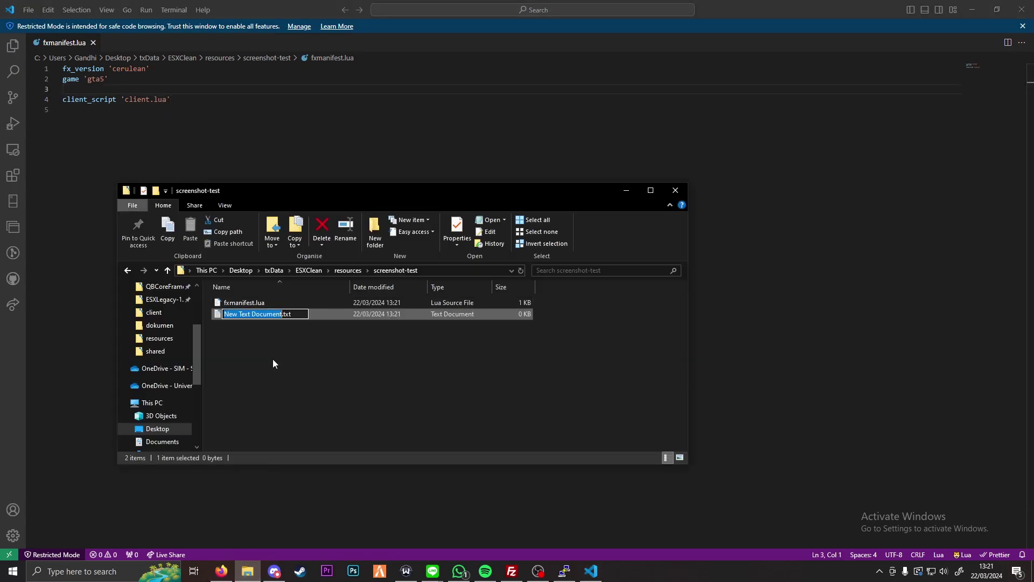
text(client.lua)
key(Return)
key(Return)
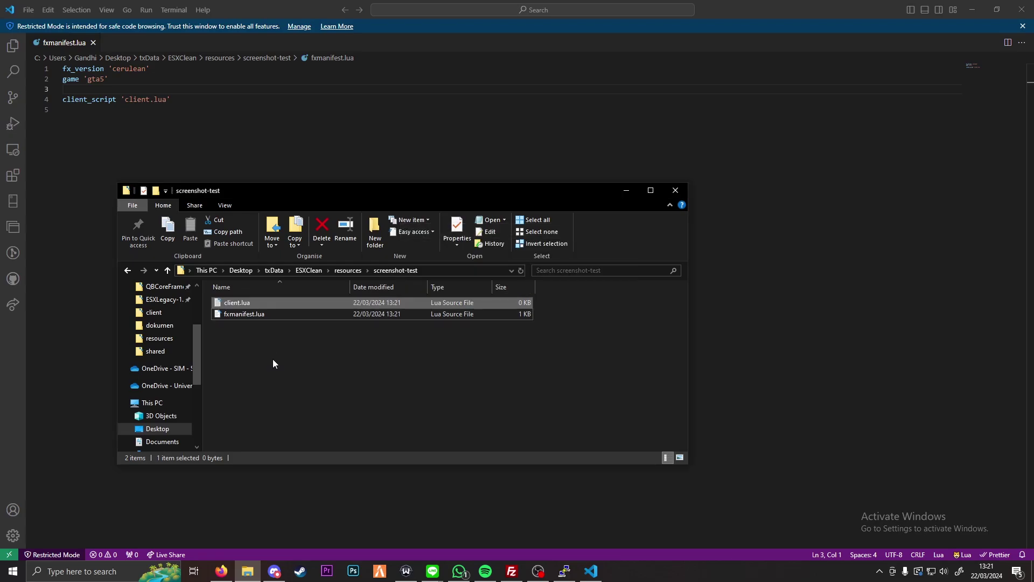
double_click(232, 304)
Step: Paste the docs' 'Testing to upload' code snippet into client.lua
click(222, 570)
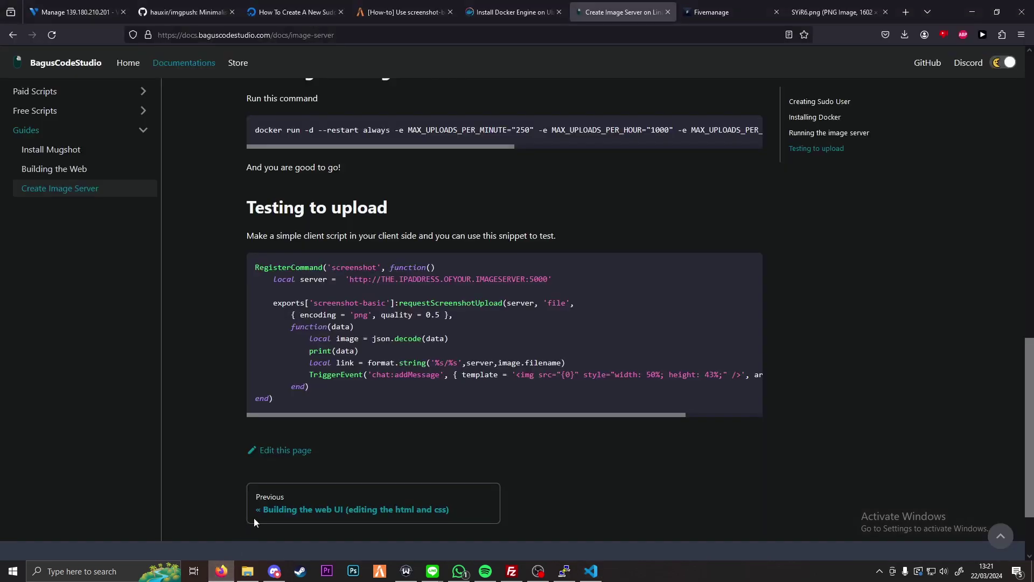
click(743, 267)
key(alt+Tab)
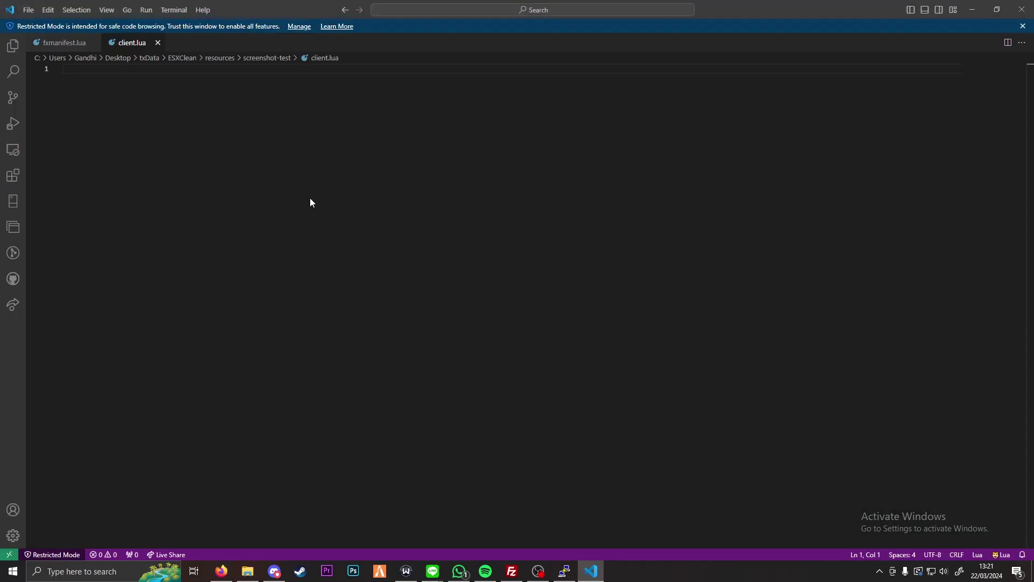
key(ctrl+v)
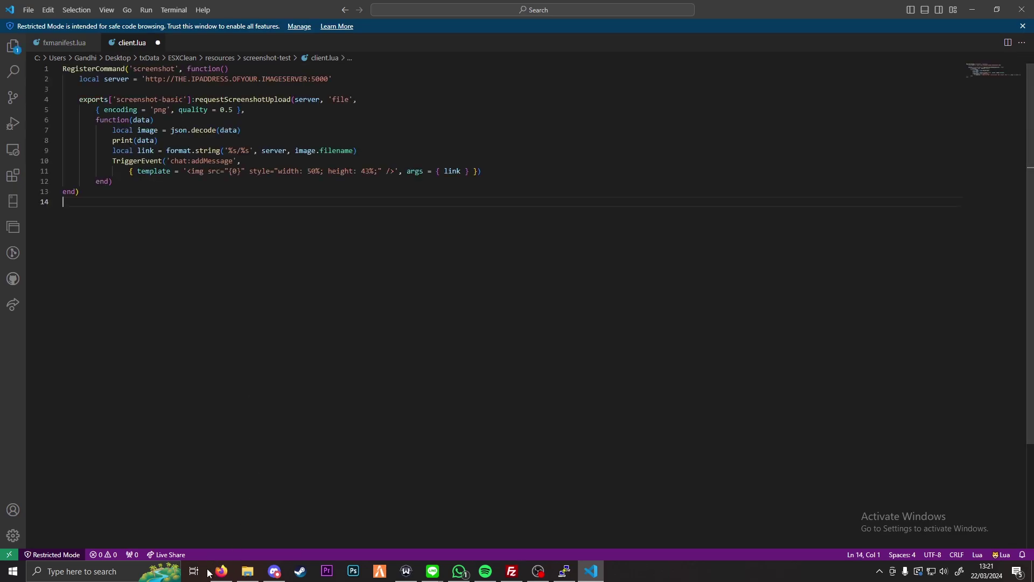
Step: Replace the snippet's placeholder server address with the IP 139.180.210.201 copied from the image URL
click(220, 571)
click(240, 5)
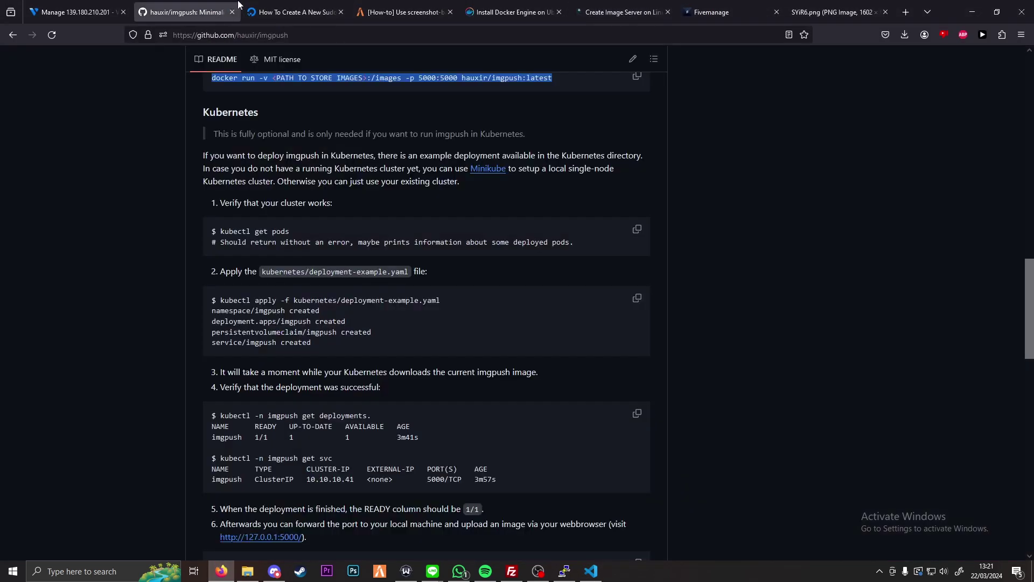
click(717, 10)
click(877, 14)
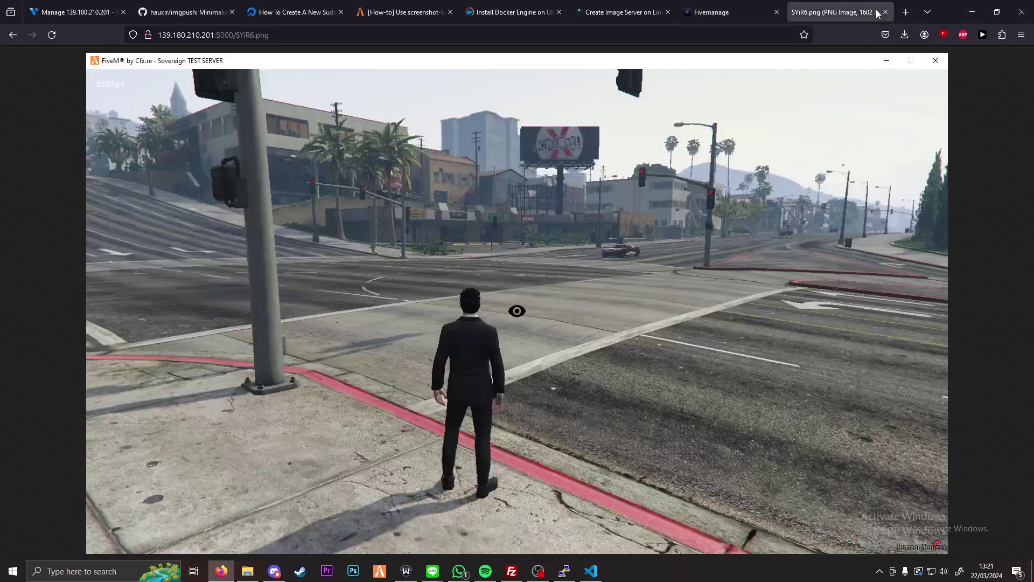
click(216, 37)
drag(216, 37, 158, 36)
key(ctrl+c)
key(alt+Tab)
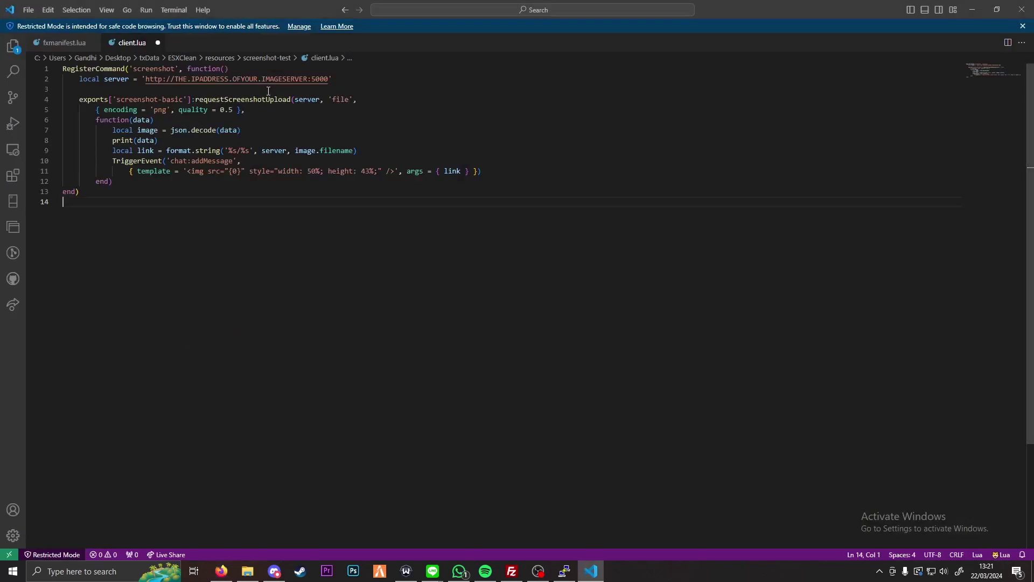
drag(311, 79, 174, 79)
key(ctrl+v)
click(270, 161)
click(312, 199)
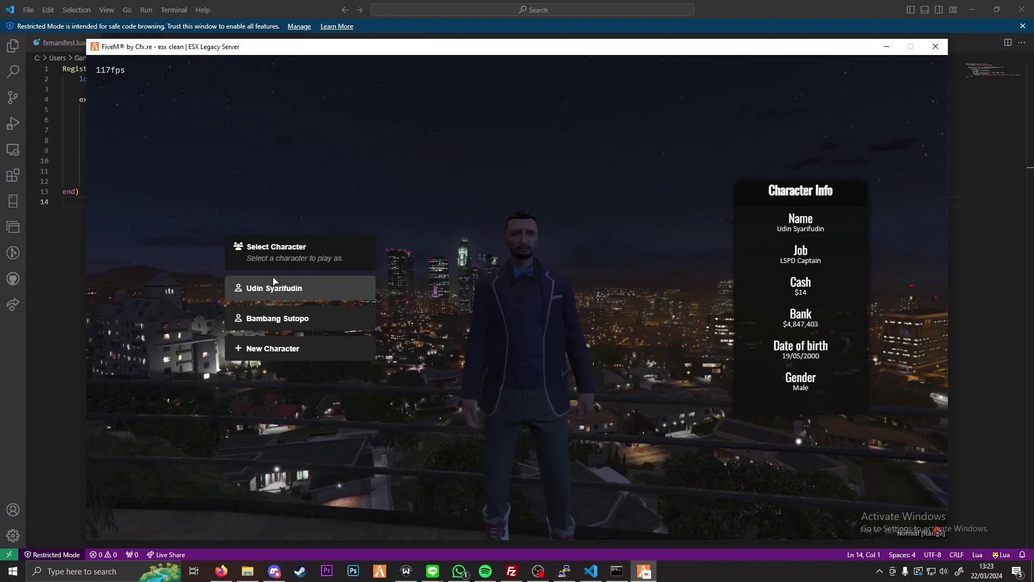
Step: Play as the first character and run 'ensure screenshot-test' in the F8 console
click(273, 279)
click(276, 307)
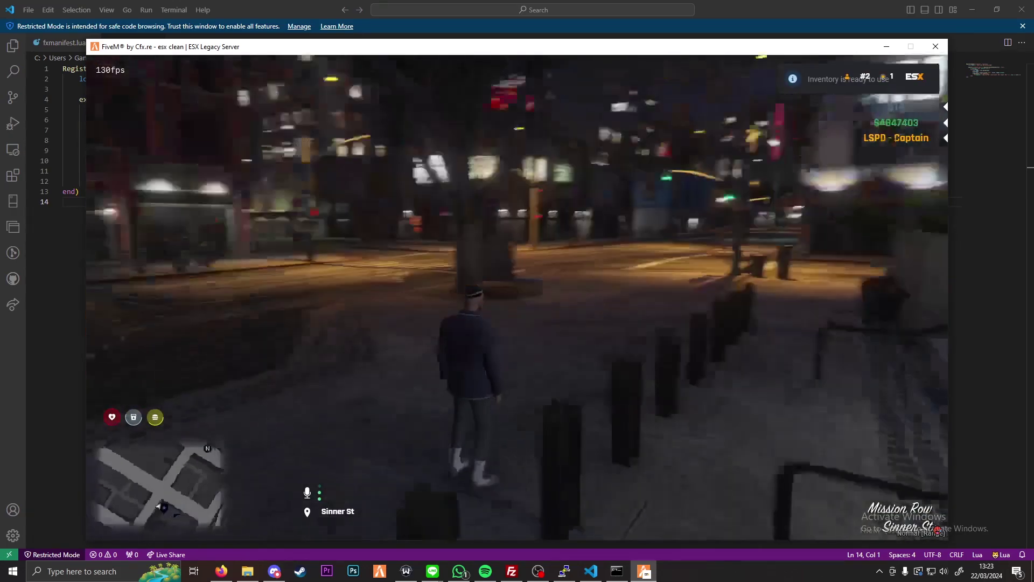
key(F8)
text(e)
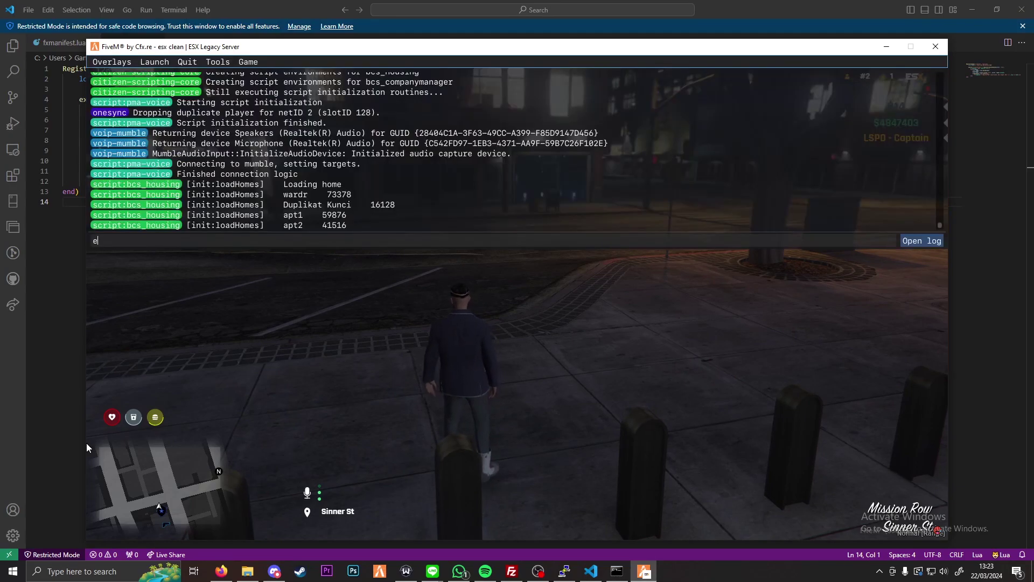
text(nsure screenshot-test)
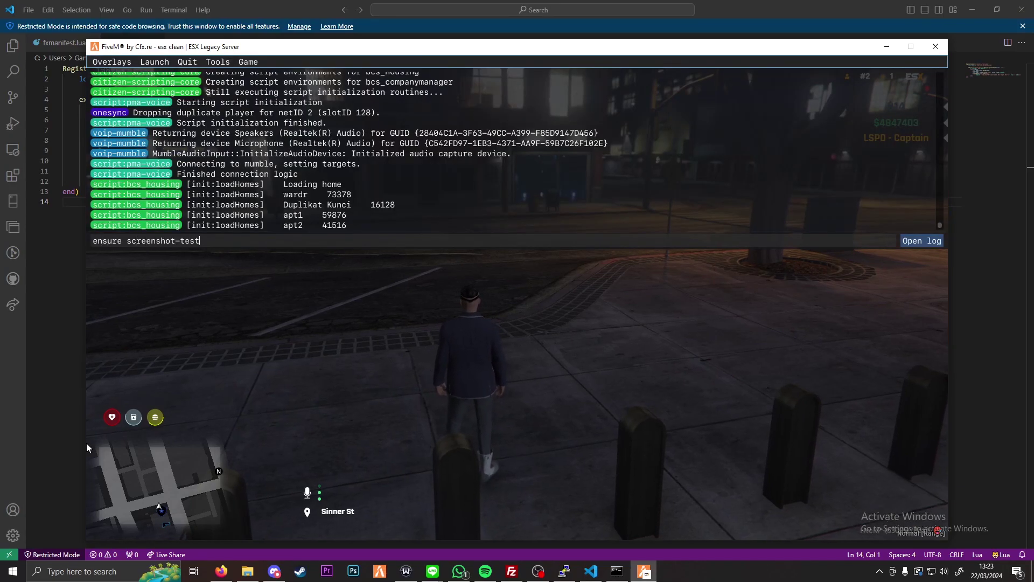
key(Return)
key(F8)
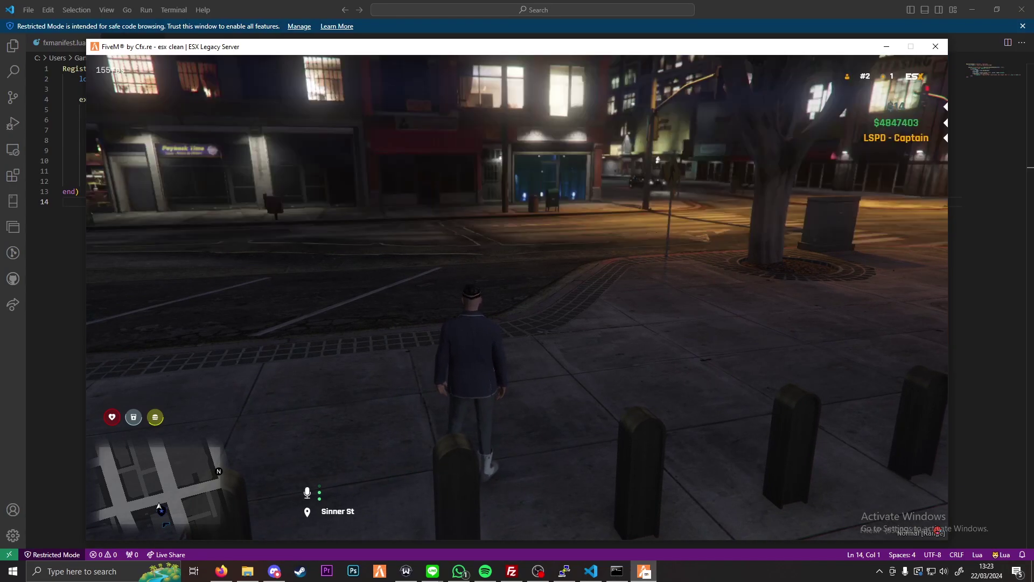
Step: Run /screenshot in chat and check the console for the FcIJF.png upload and client.lua:9 error
key(t)
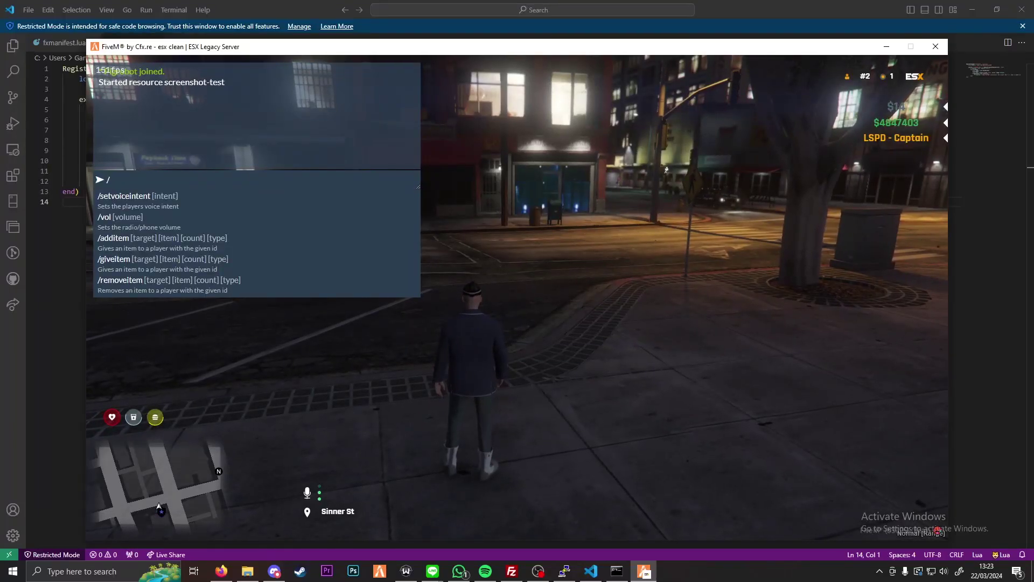
text(screenshot)
key(Return)
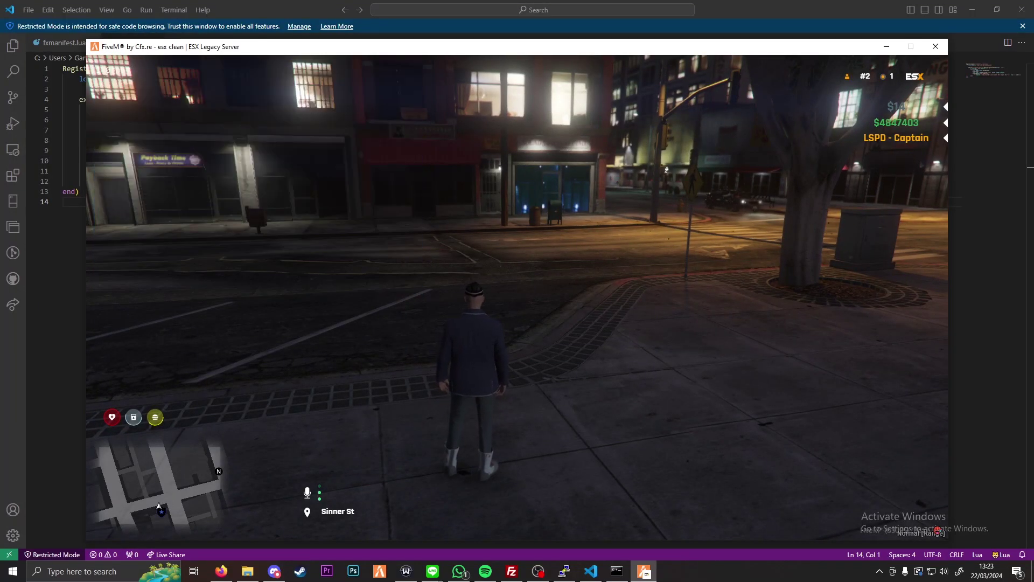
key(F8)
key(F8)
key(F8)
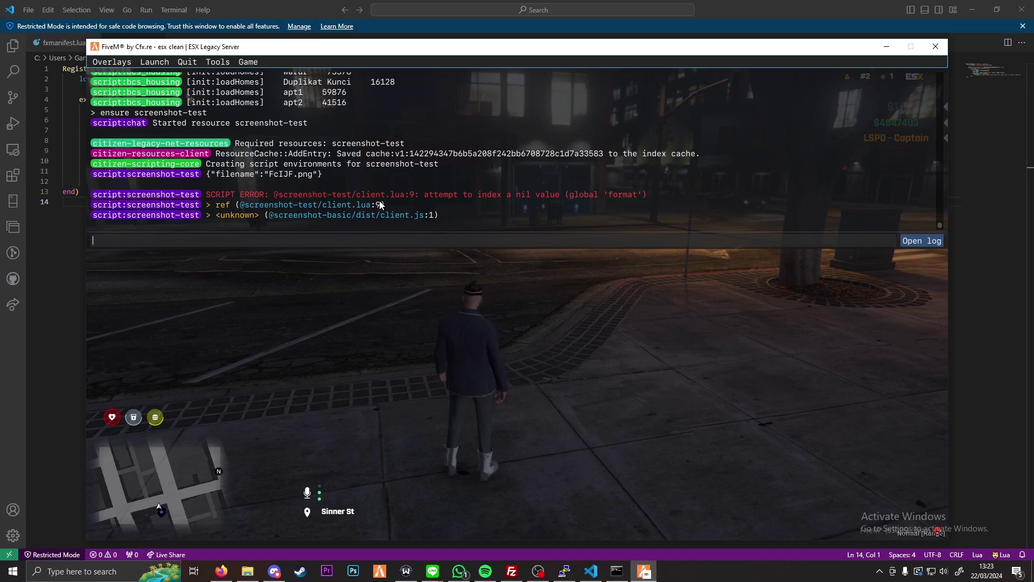
Step: In client.lua line 9, add '):format(' right after the '%s/%s' format string
click(591, 571)
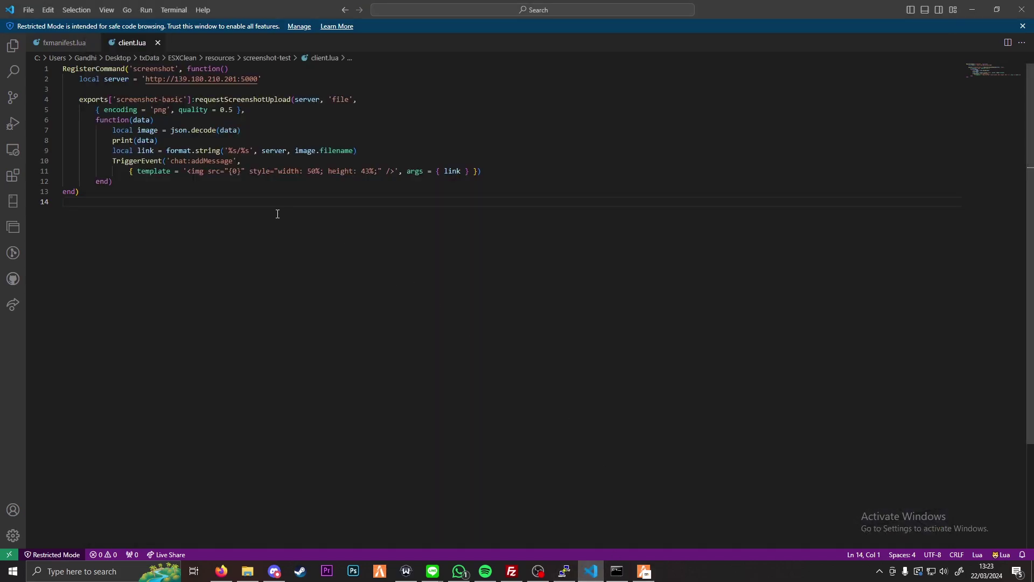
click(192, 150)
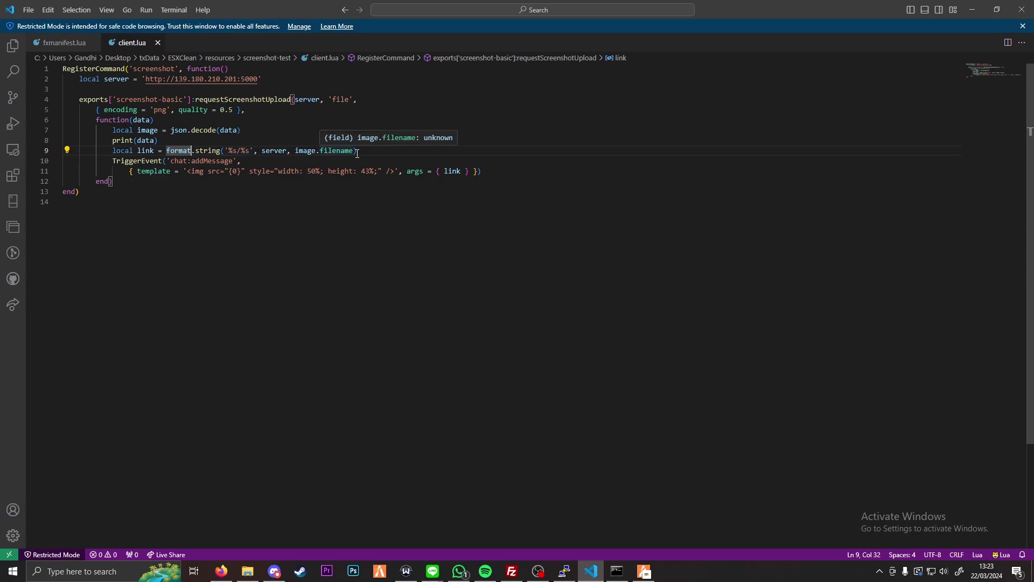
drag(253, 151, 225, 153)
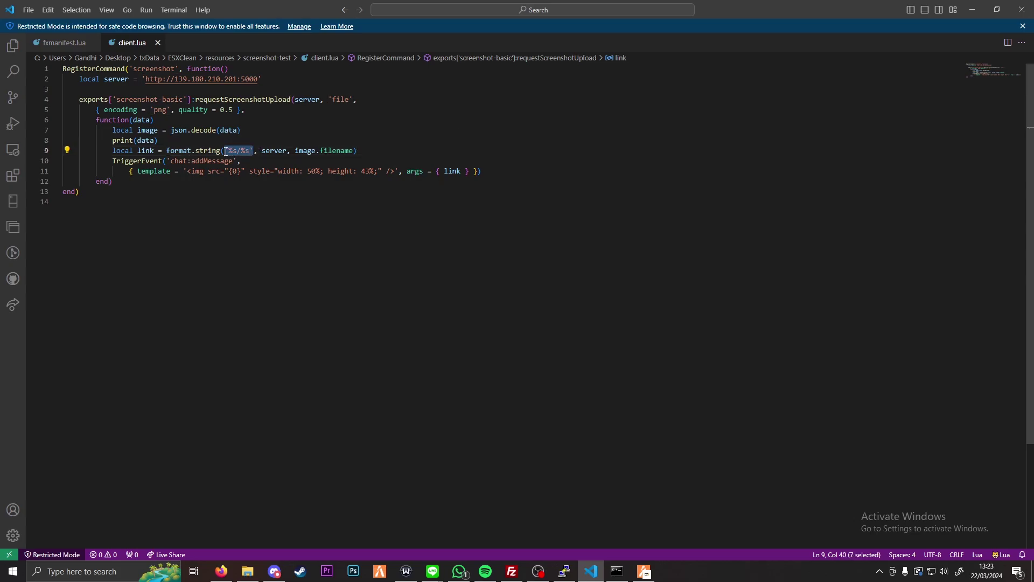
key(Right)
text():format)
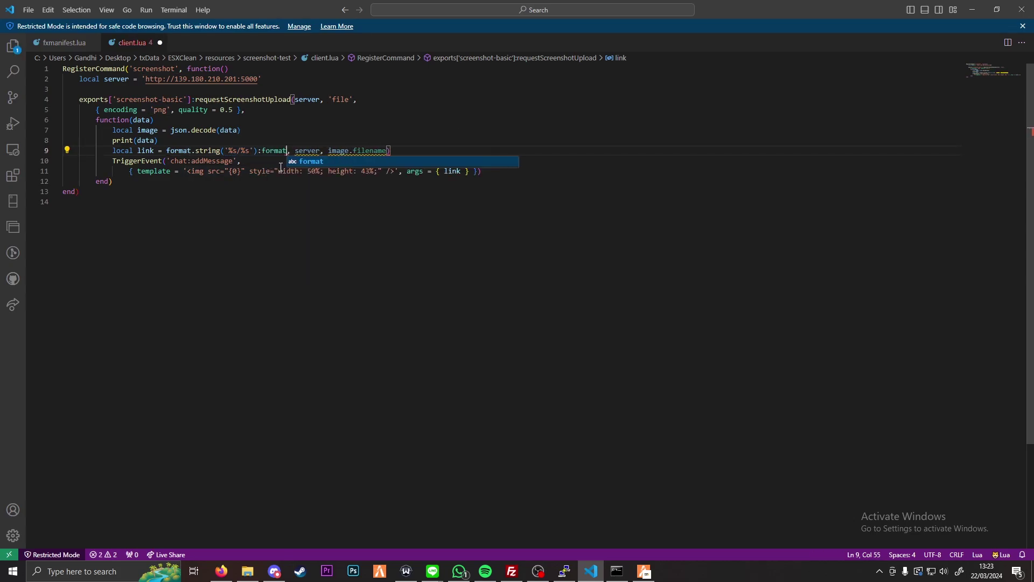
key(BackSpace)
text(t)
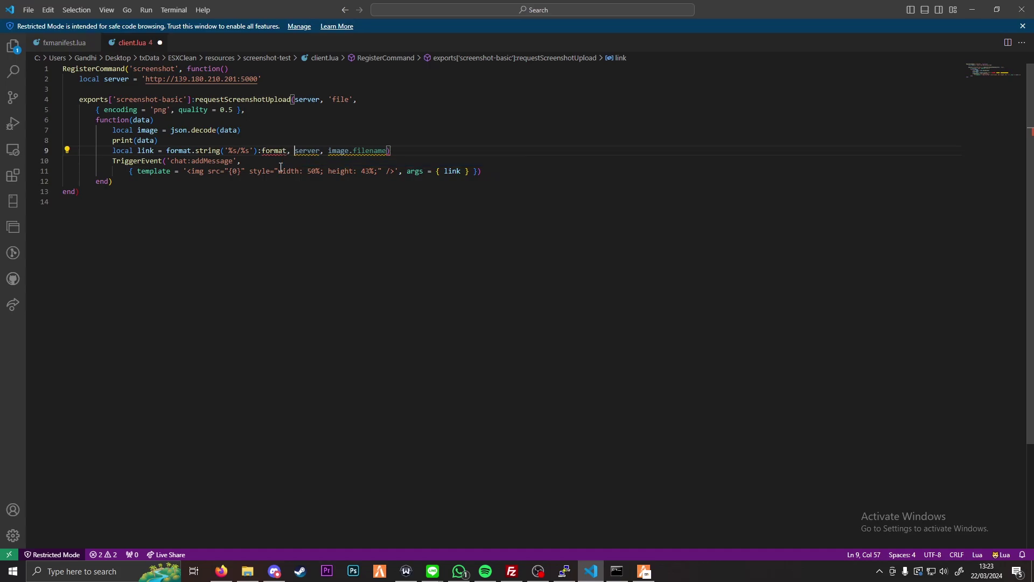
key(Delete)
key(Delete)
text(()
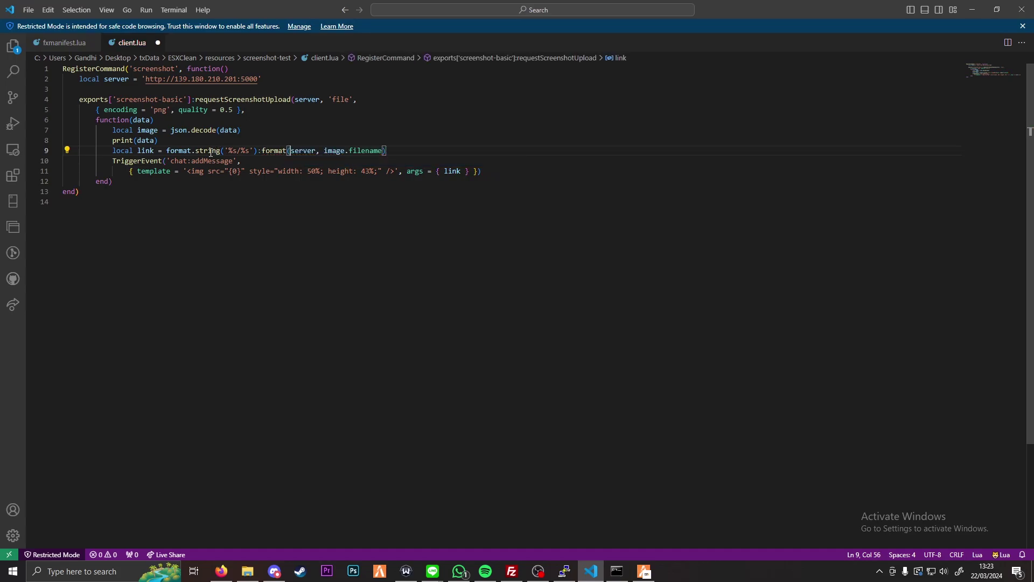
Step: Delete the old format.string prefix so line 9 reads ('%s/%s'):format(server, image.filename), then save
drag(220, 151, 166, 151)
key(BackSpace)
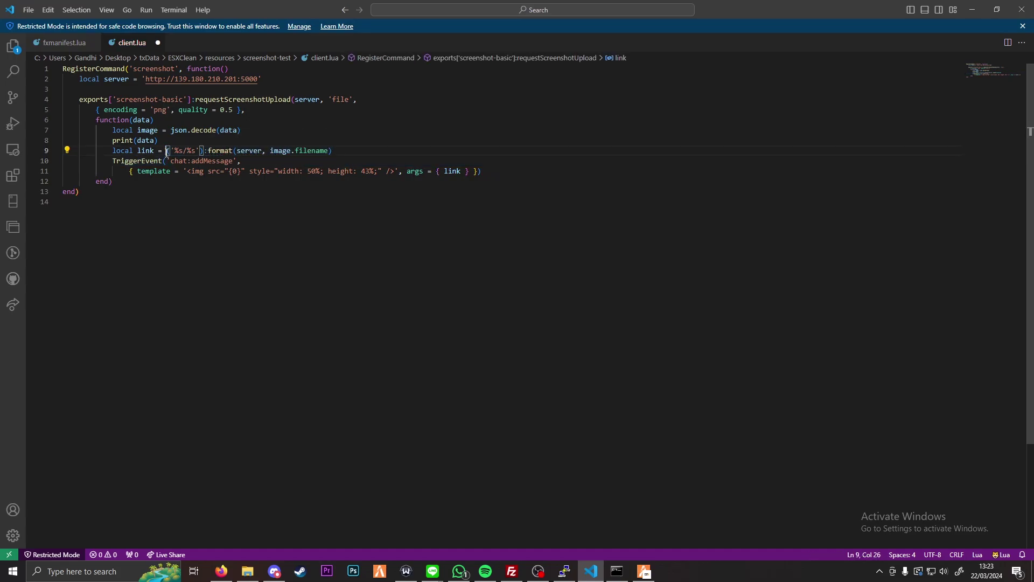
click(295, 170)
click(376, 149)
key(ctrl+s)
Step: Type 'restart' in the FiveM console and refresh the remote screenshots folder in FileZilla
click(611, 525)
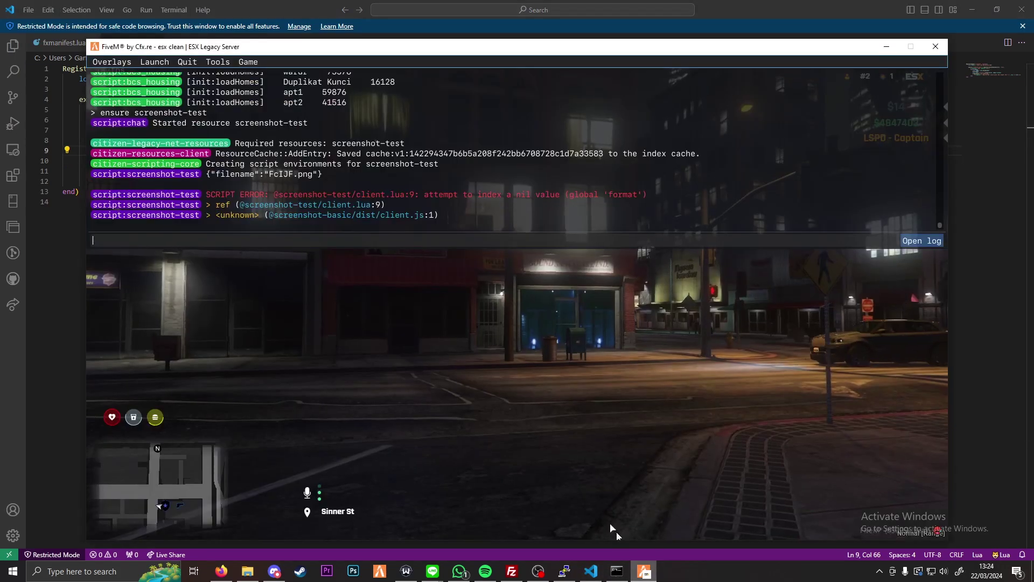
text(restart)
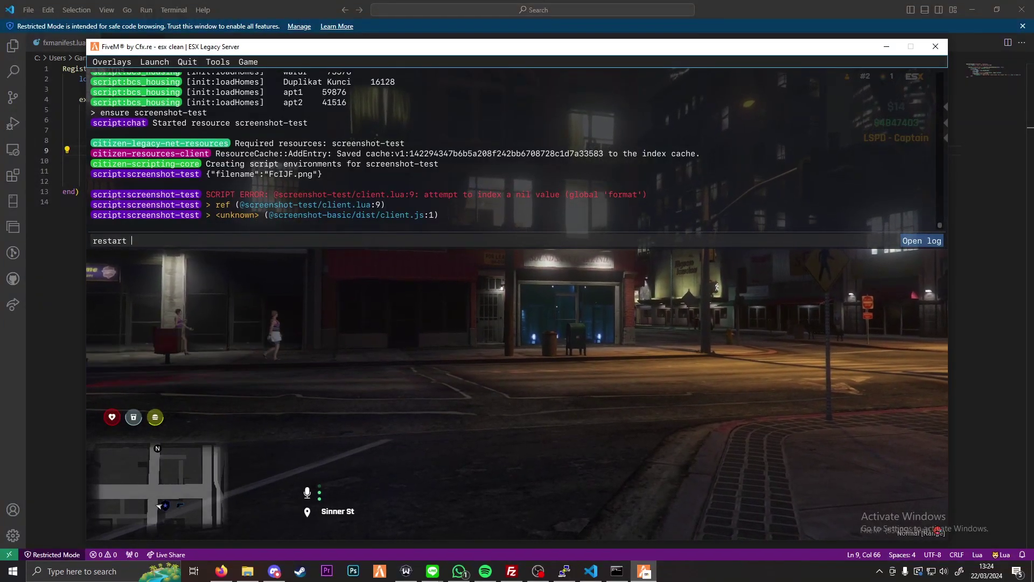
click(511, 571)
right_click(550, 379)
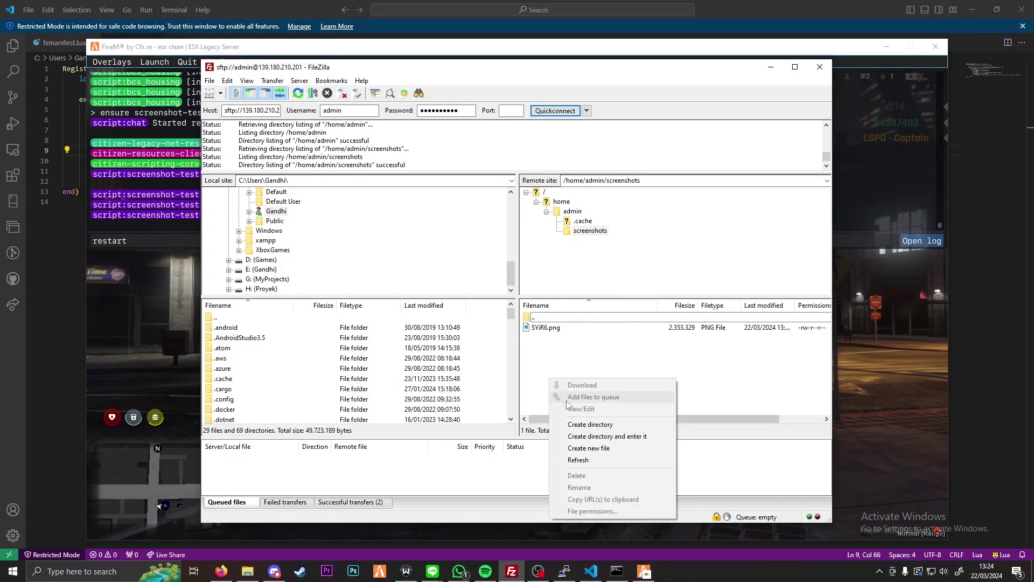
click(581, 461)
Step: Re-run 'ensure screenshot-test' in the F8 console to restart the resource
click(139, 240)
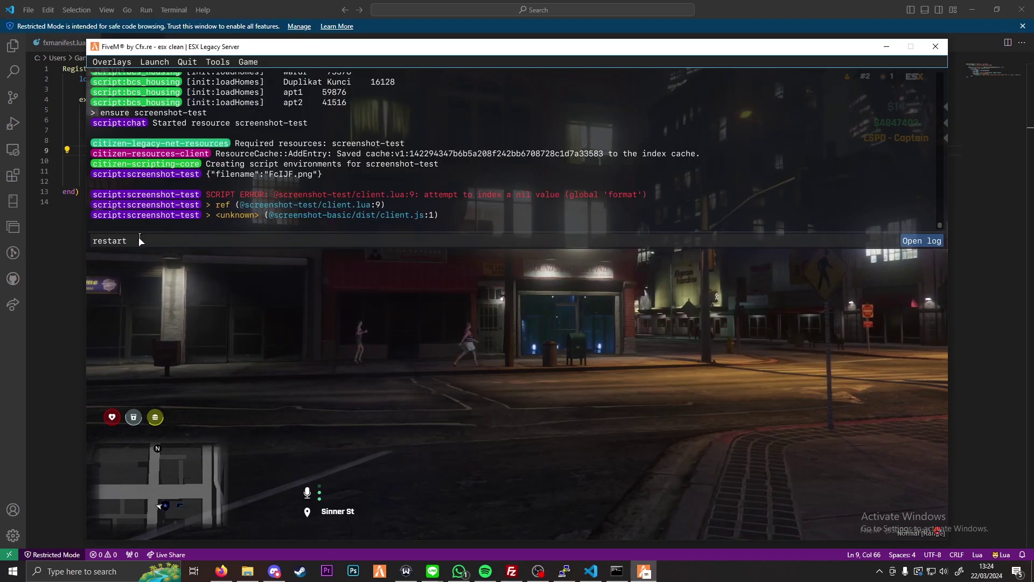
key(Up)
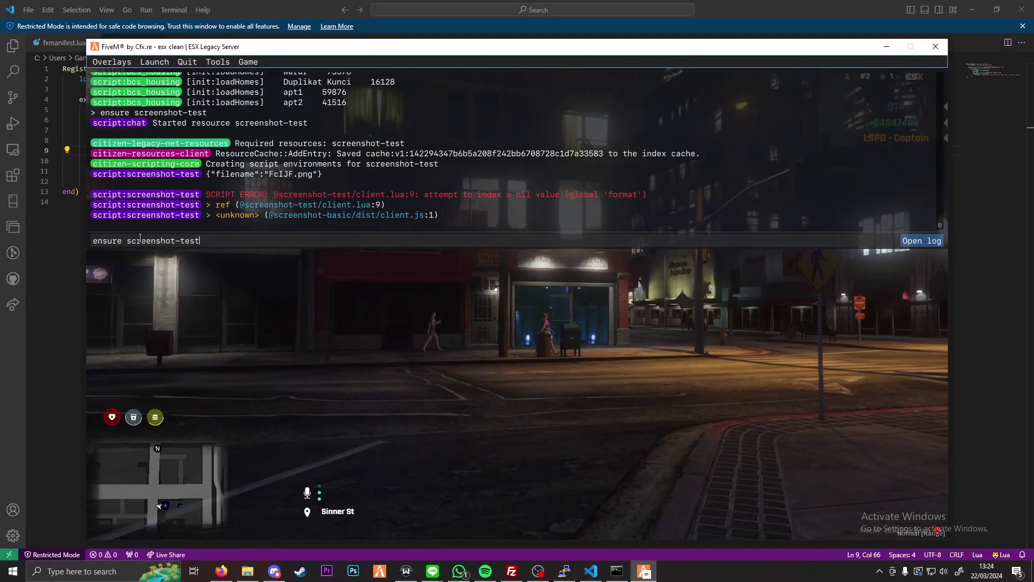
key(Return)
Step: Run the 'screenshot' command in-game, then reopen F8 to confirm the TqYQZ.png upload
key(F8)
key(w)
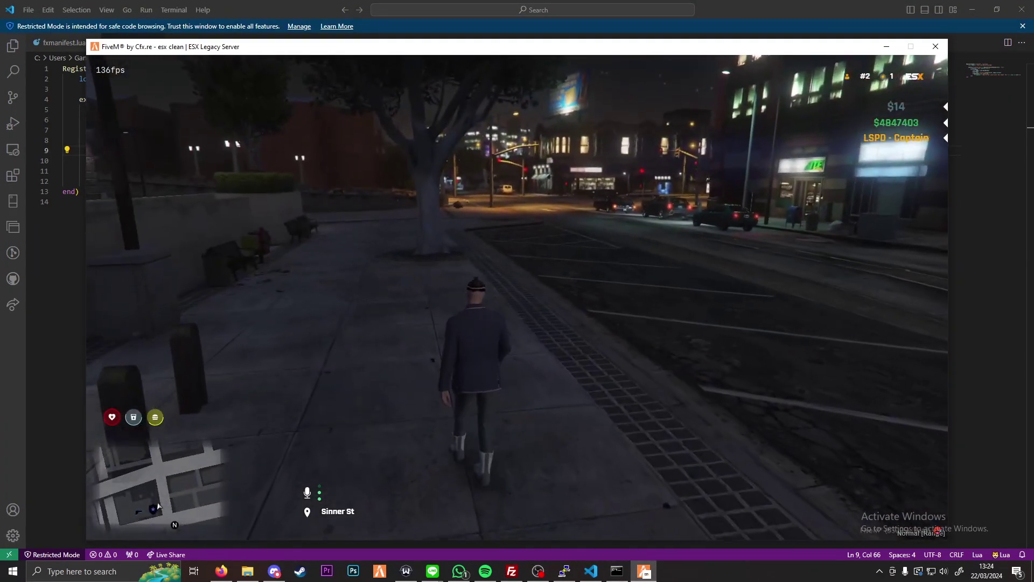
key(F8)
text(screenshot)
key(Return)
key(F8)
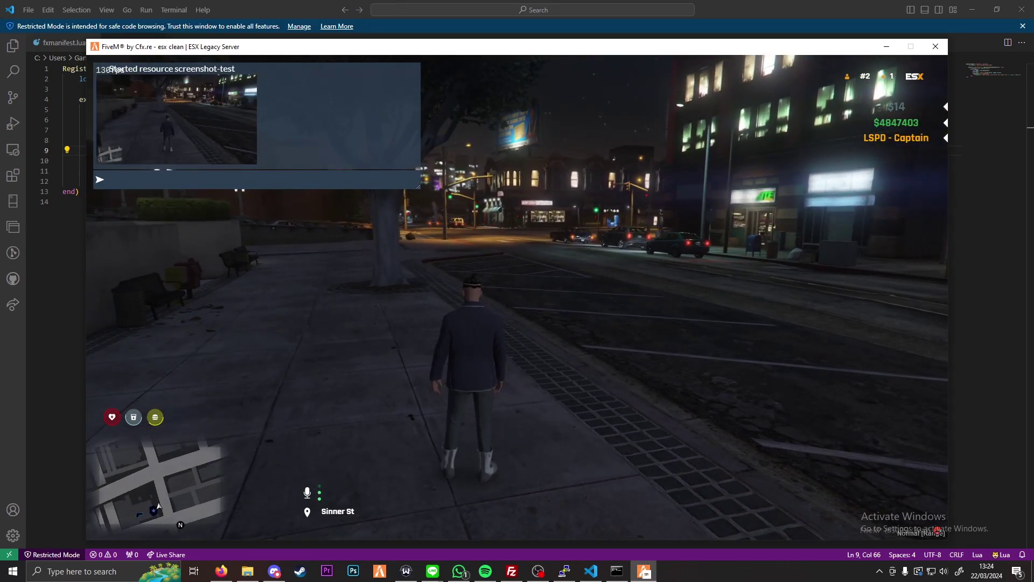
key(F8)
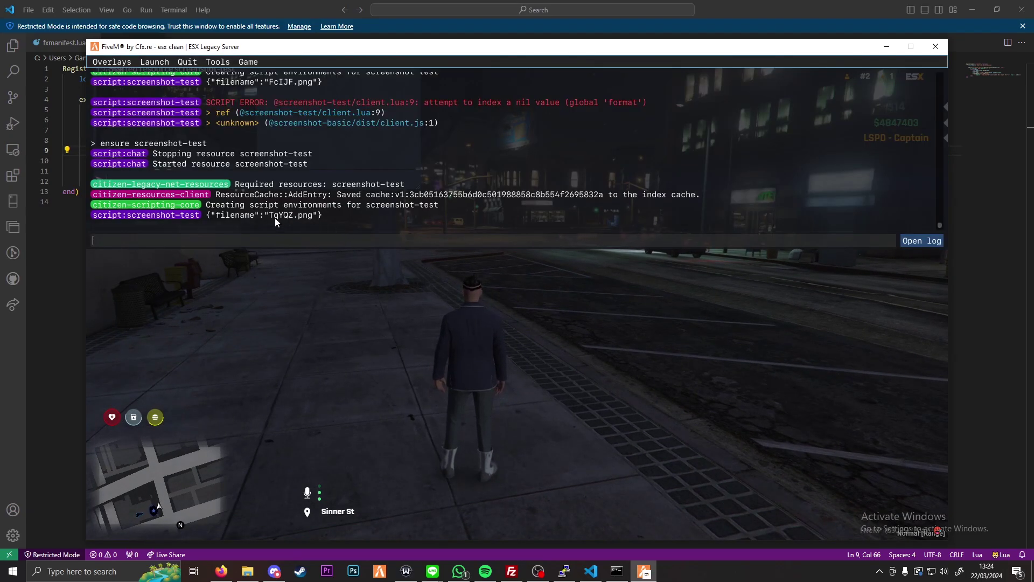
Step: Refresh the FileZilla remote listing and copy the new TqYQZ.png file name
click(222, 571)
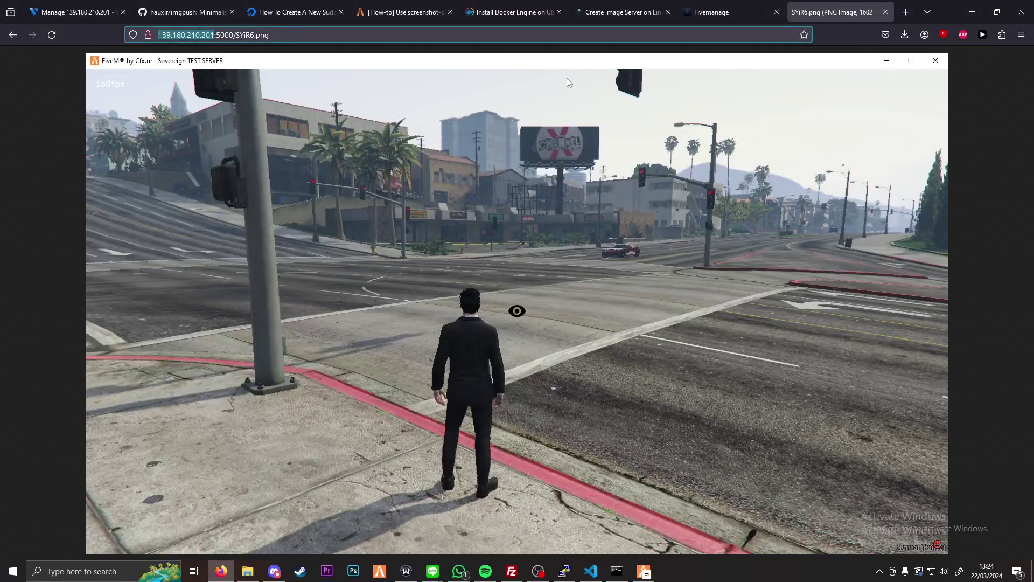
click(245, 35)
double_click(246, 34)
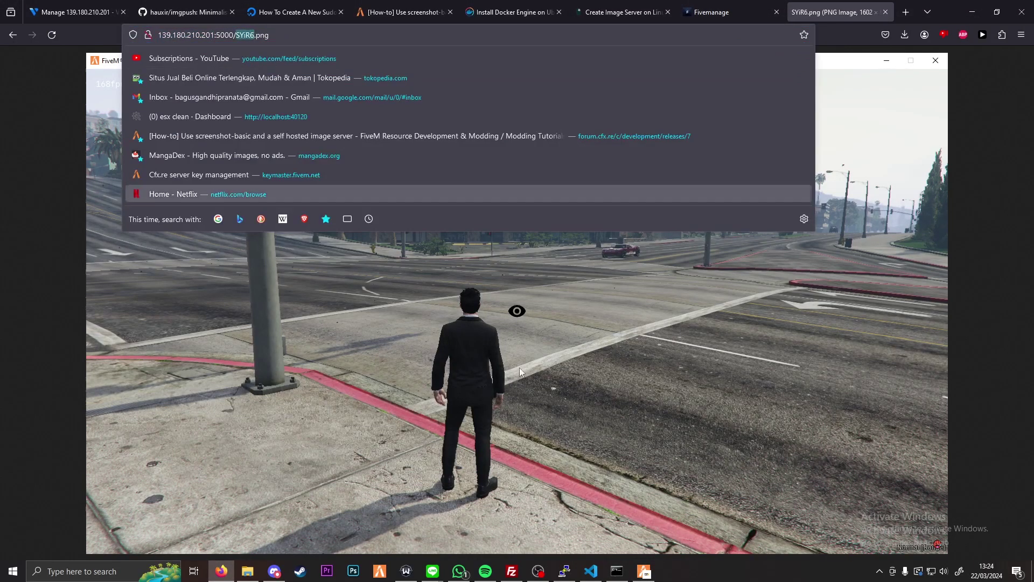
click(512, 571)
right_click(596, 395)
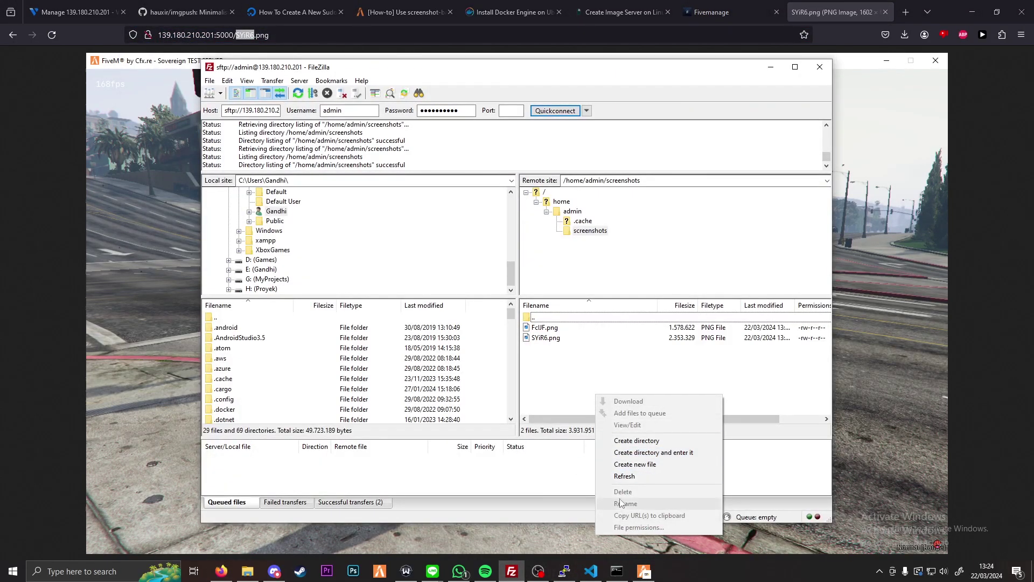
click(625, 476)
right_click(546, 347)
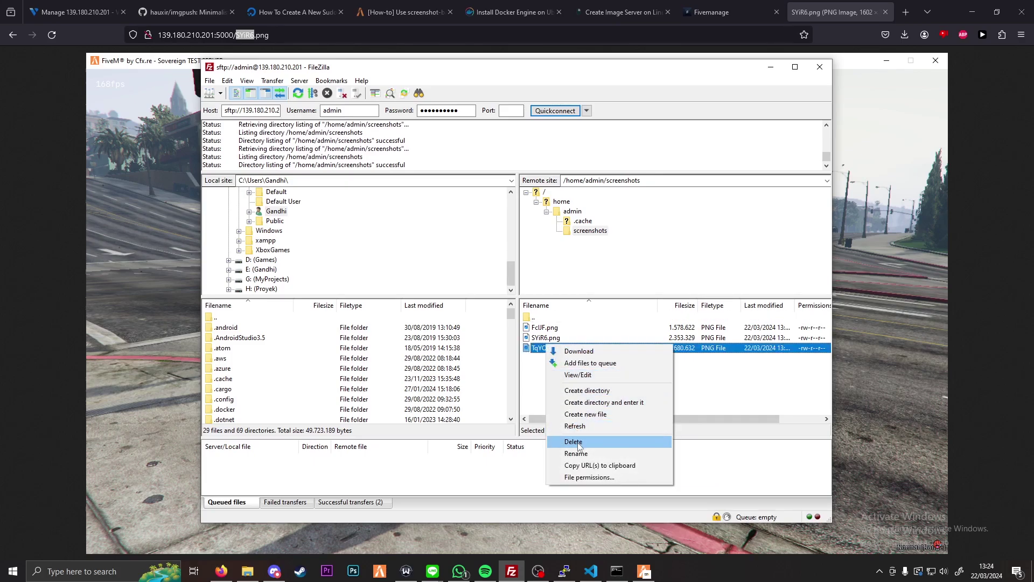
click(576, 453)
key(ctrl+c)
Step: Load TqYQZ.png in place of SYiR6.png, merge it into the main window, and close SYiR6.png
click(246, 35)
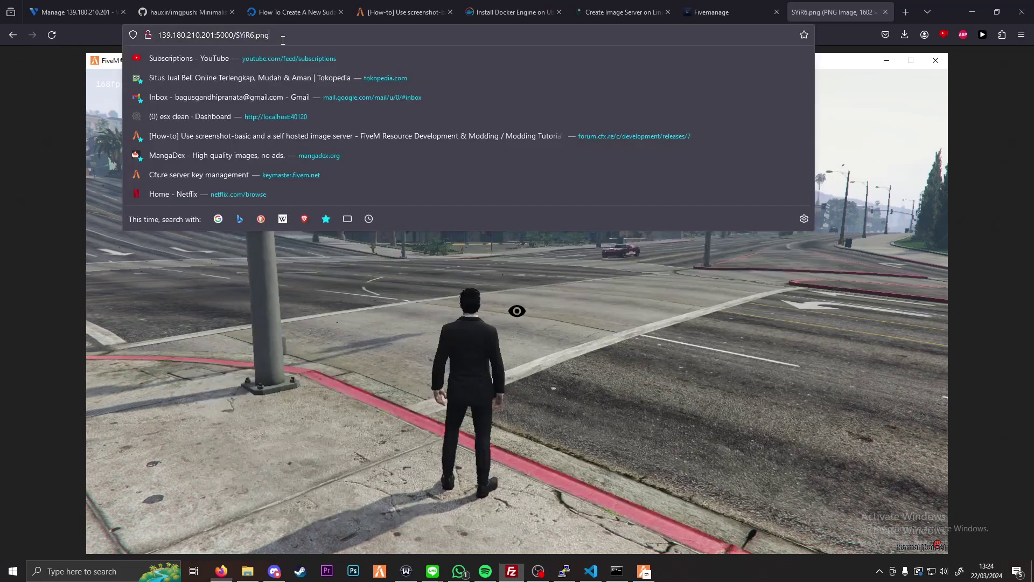
drag(246, 38, 236, 38)
key(ctrl+v)
key(Return)
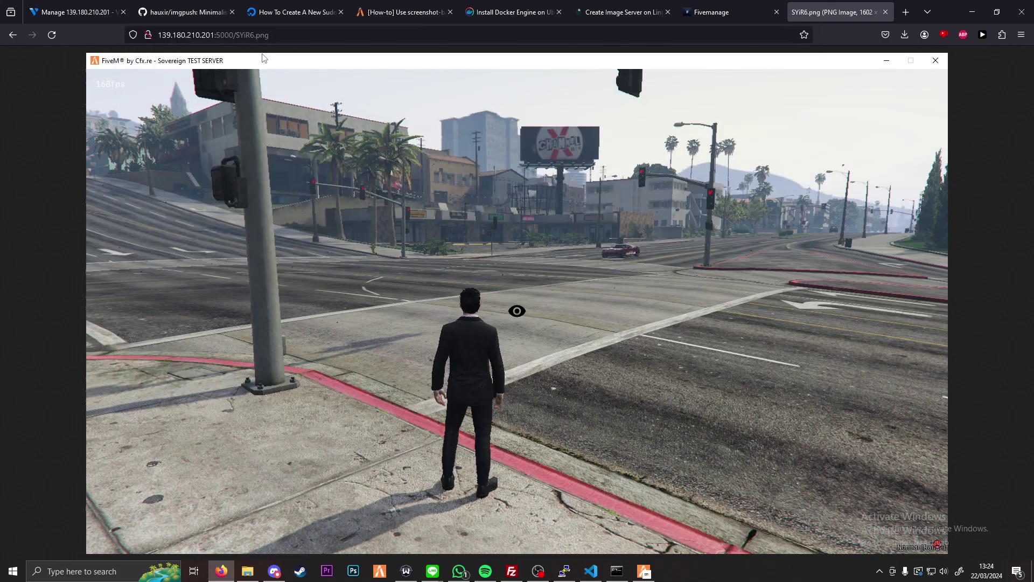
key(ctrl+w)
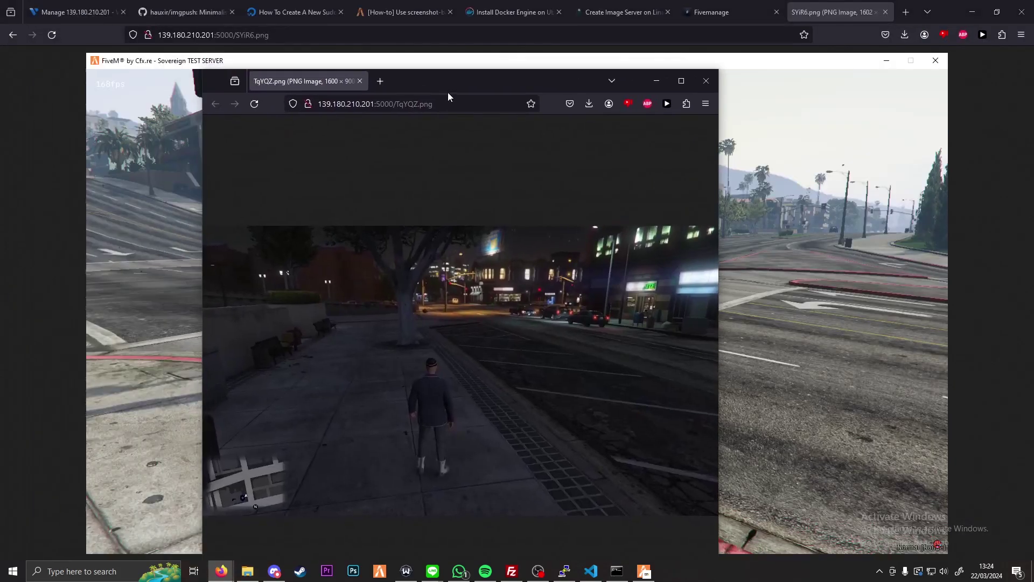
drag(472, 50, 823, 4)
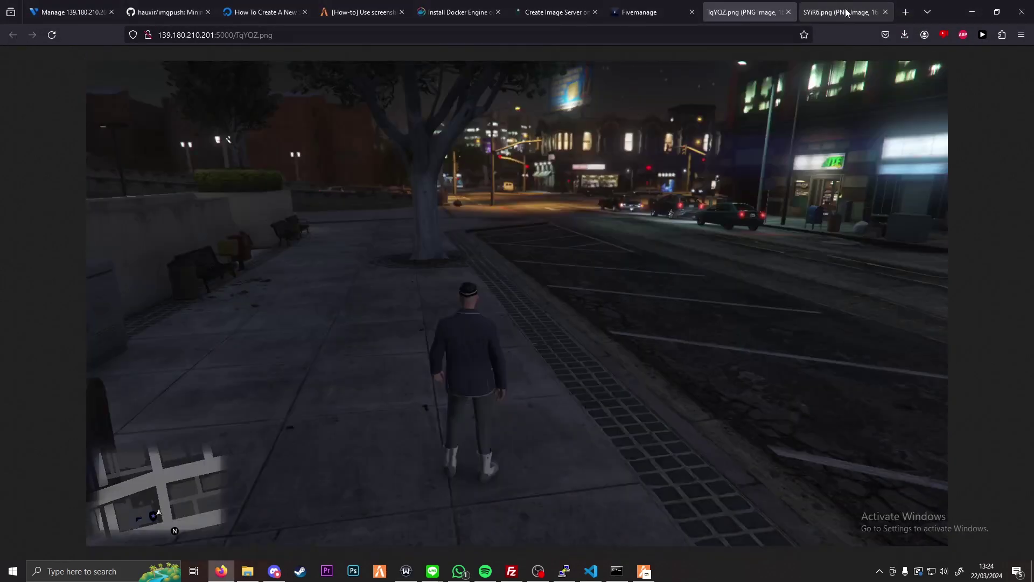
middle_click(844, 10)
Step: Append '?w' to the TqYQZ.png image URL and switch to the imgpush README
click(288, 36)
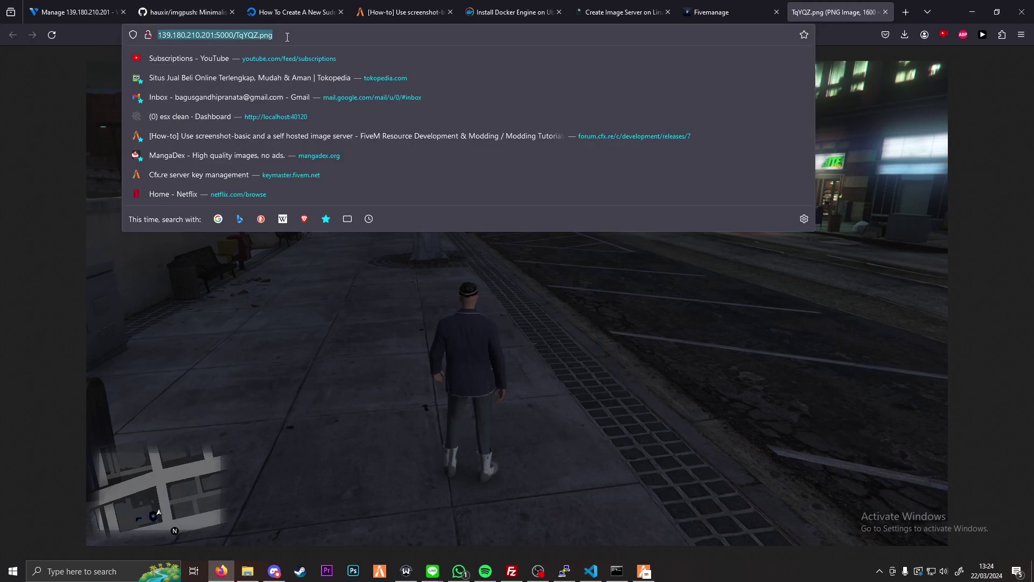
double_click(288, 37)
key(End)
text(?w)
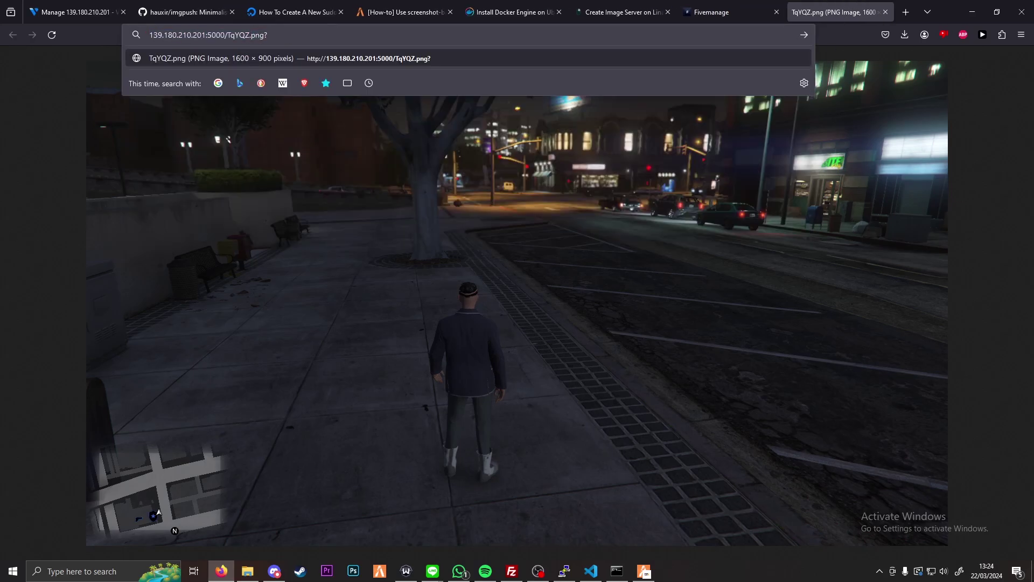
click(214, 8)
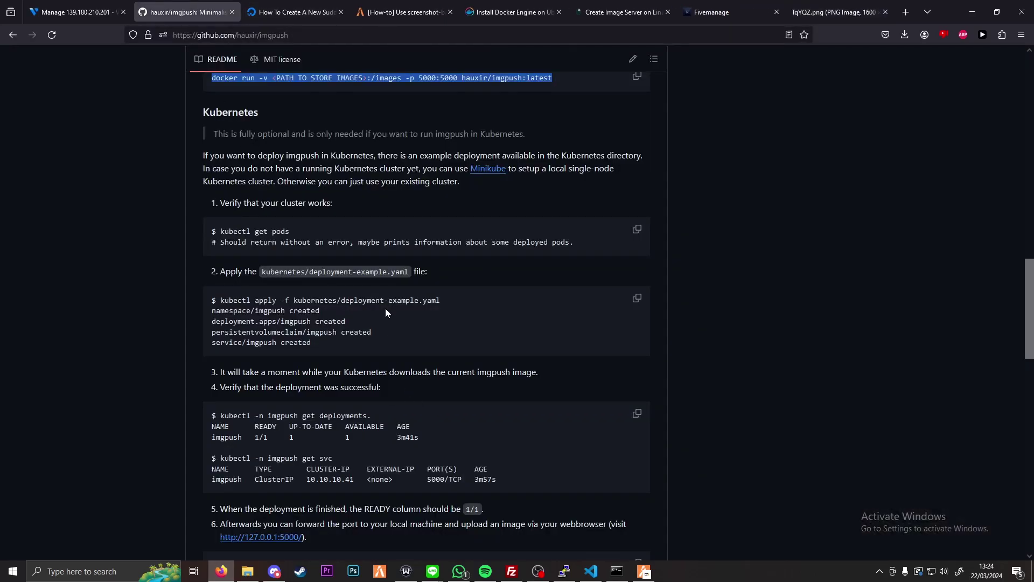
Step: Add '=320&h=240' from the README to the URL, showing TqYQZ.png at 320×240; open the Vultr tab
scroll(417, 319, up, 5)
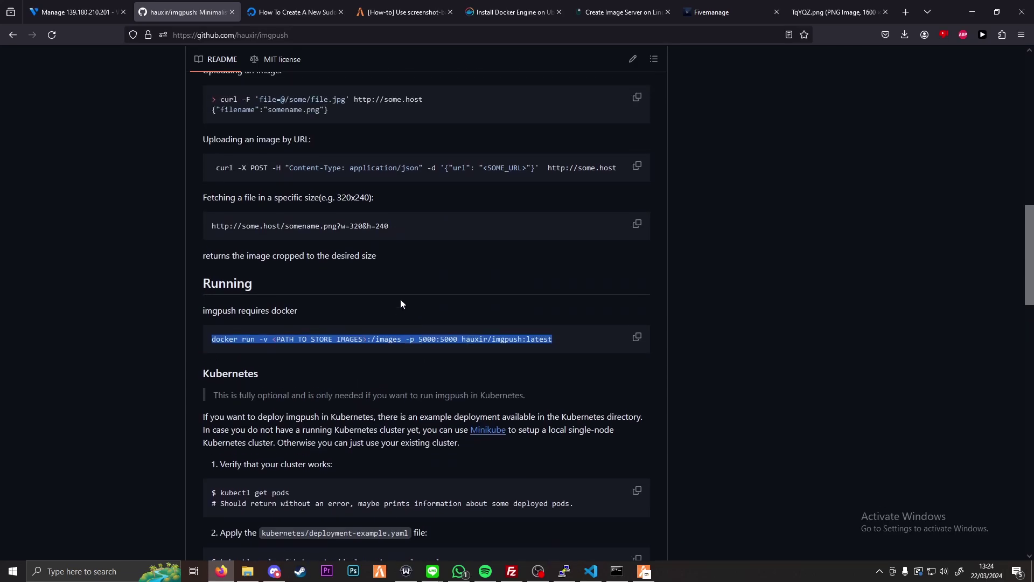
drag(393, 240, 344, 243)
click(836, 12)
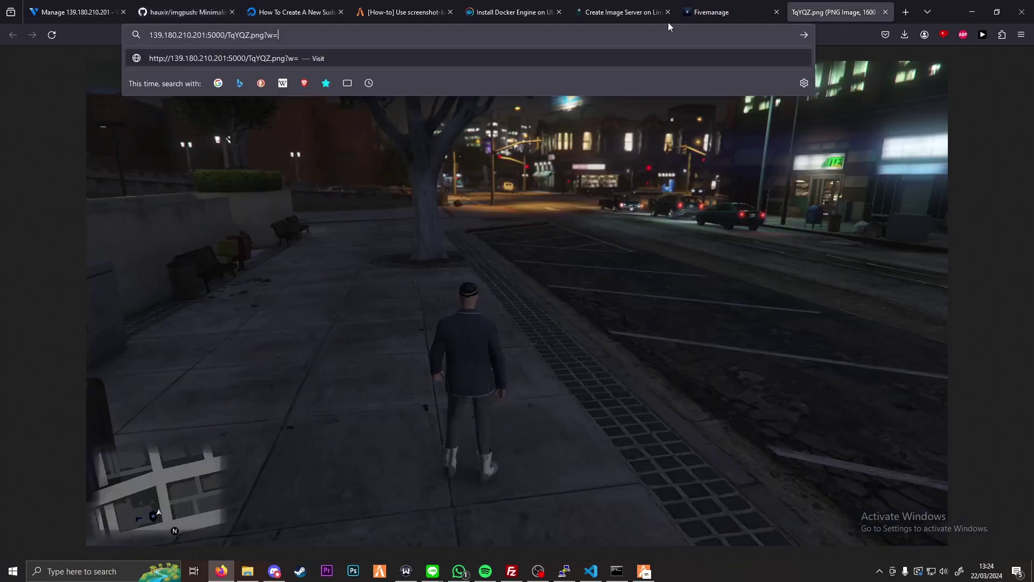
drag(279, 35, 265, 35)
text(w=320&h=240)
key(Return)
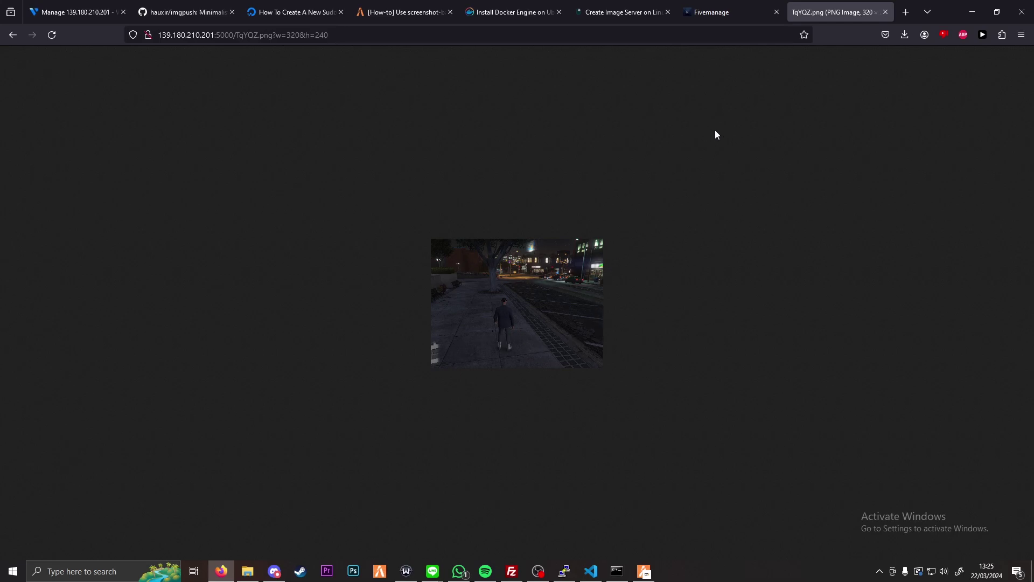
click(75, 12)
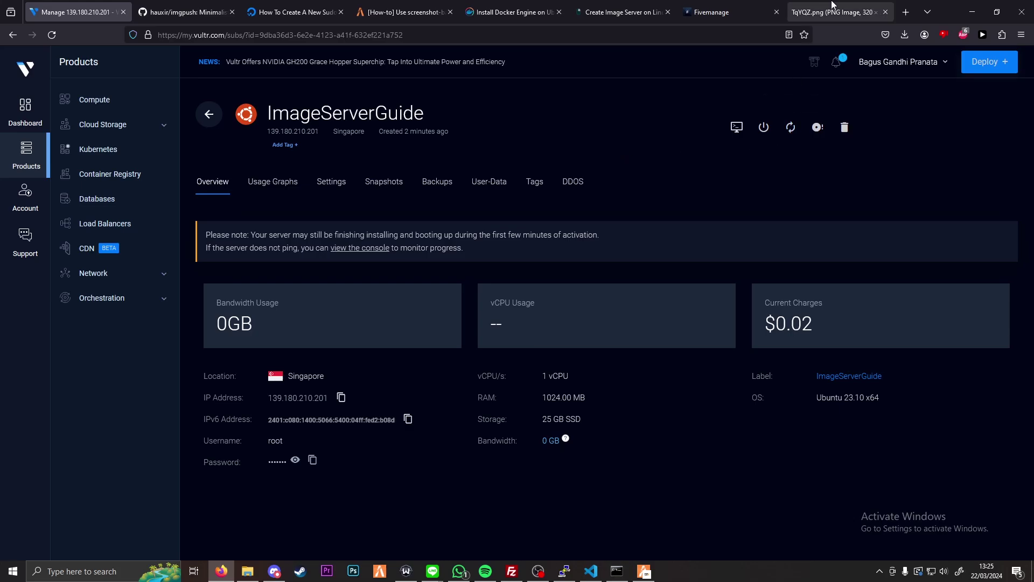
Step: Switch back to the TqYQZ.png tab showing the 320×240 resized screenshot
click(831, 10)
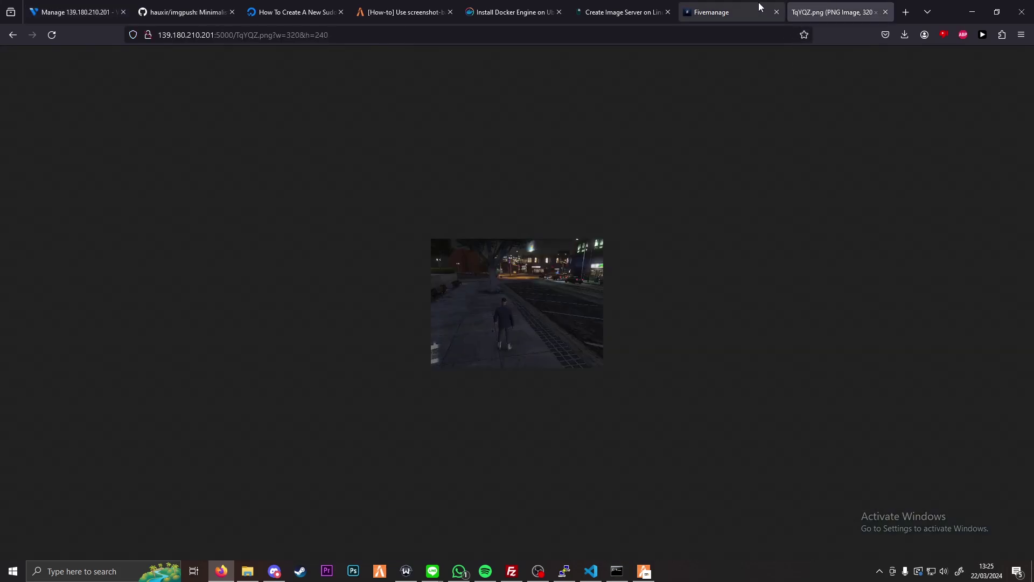